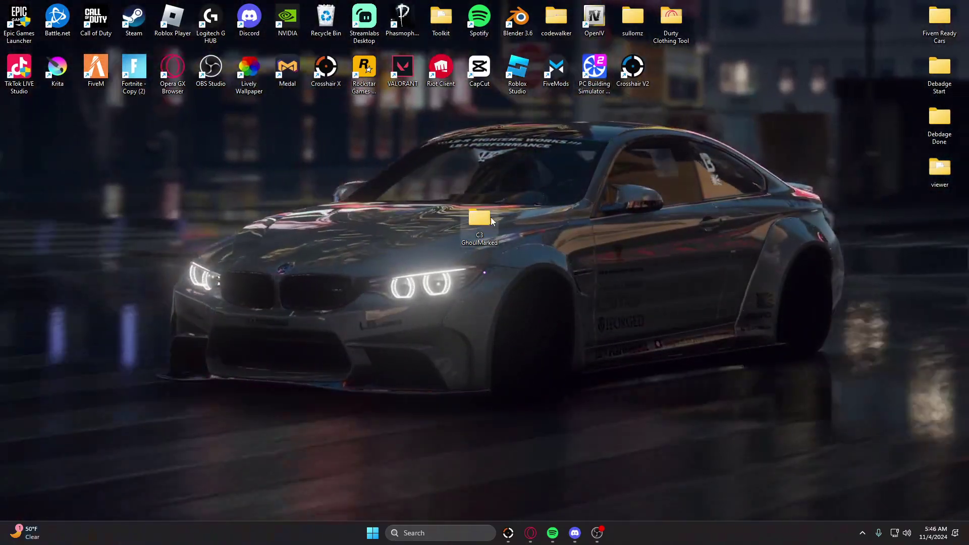
- Move the C3 GhoulMarked folder just below the desktop shortcut rows and launch CodeWalker RPF Explorer from the codewalker folder
drag(482, 218, 61, 147)
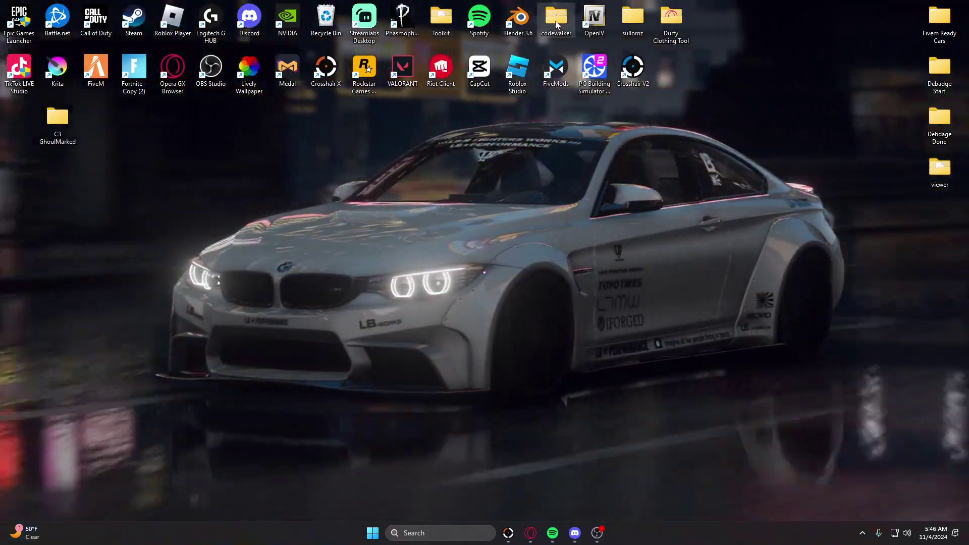
double_click(557, 24)
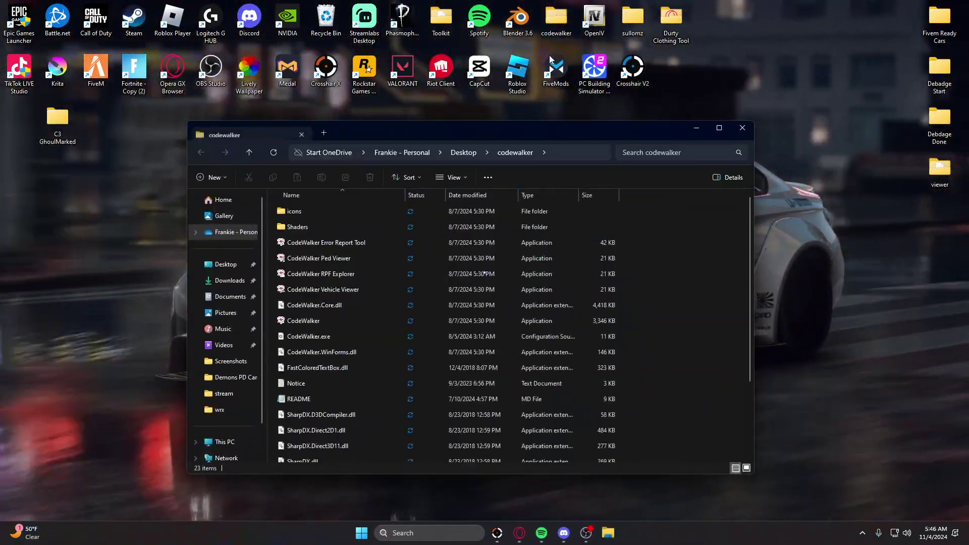
click(332, 273)
double_click(331, 274)
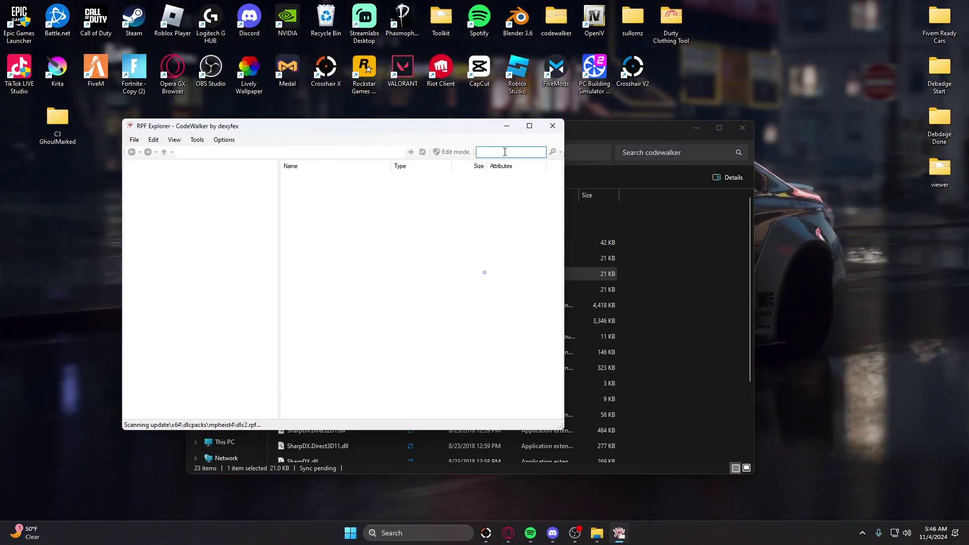
click(578, 147)
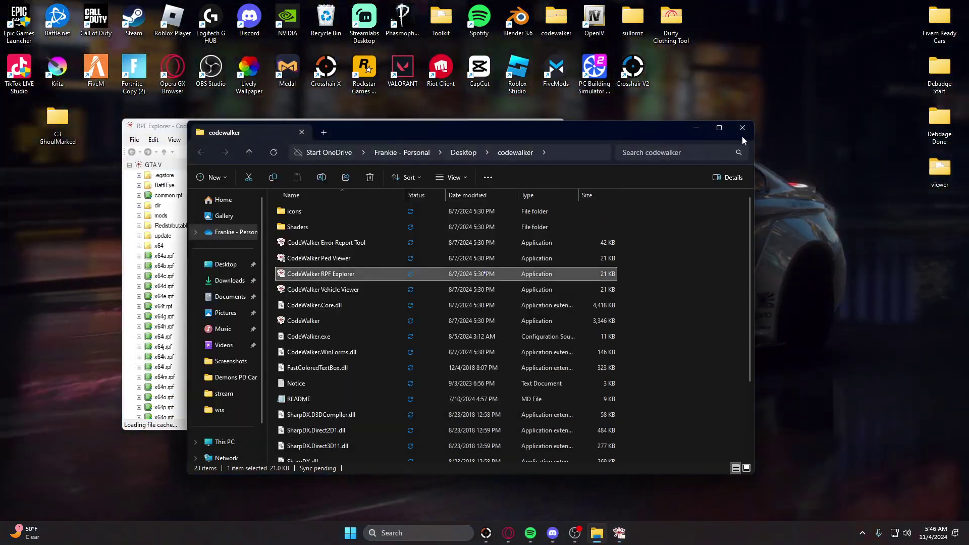
click(741, 129)
drag(463, 129, 553, 100)
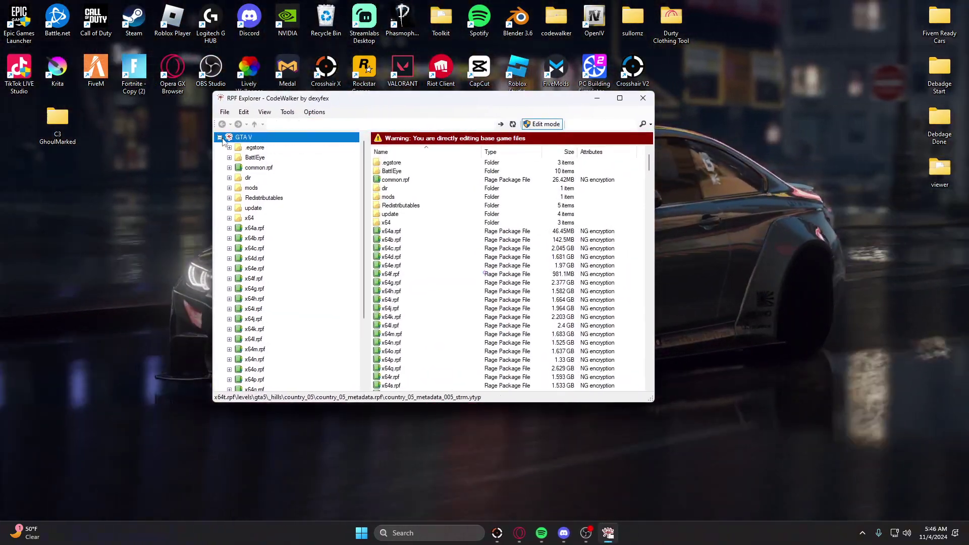
- Add the desktop folder C3 GhoulMarked to RPF Explorer and display the contents of its stream subfolder
click(220, 137)
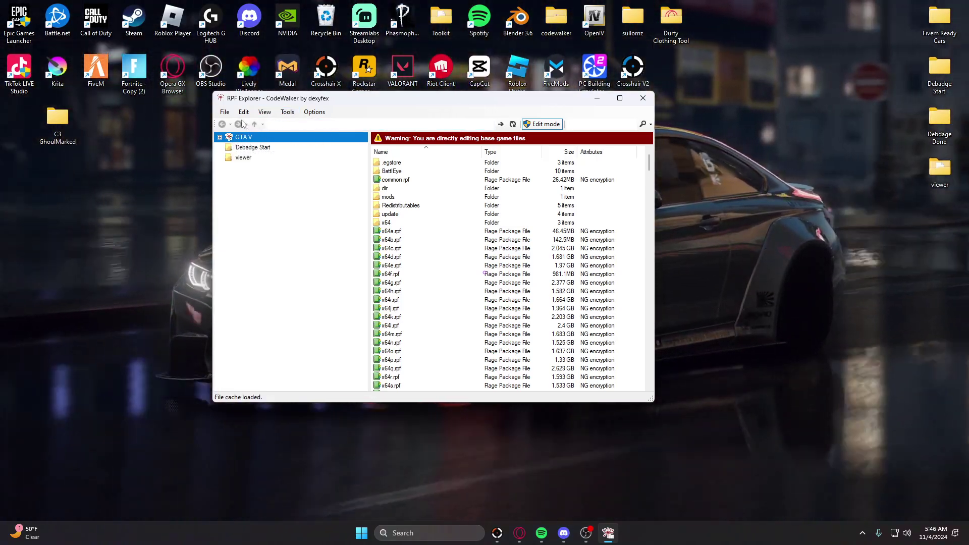
click(224, 112)
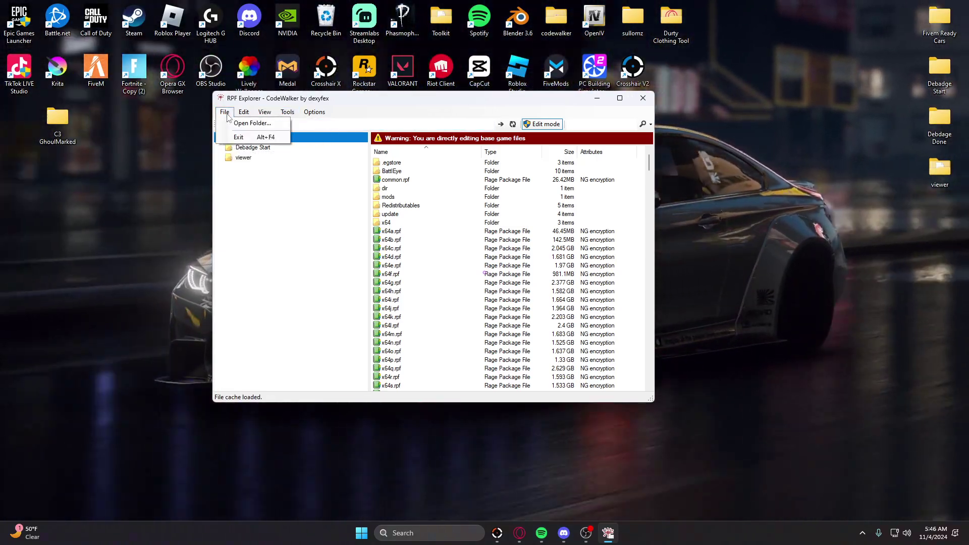
click(252, 123)
scroll(268, 212, up, 2)
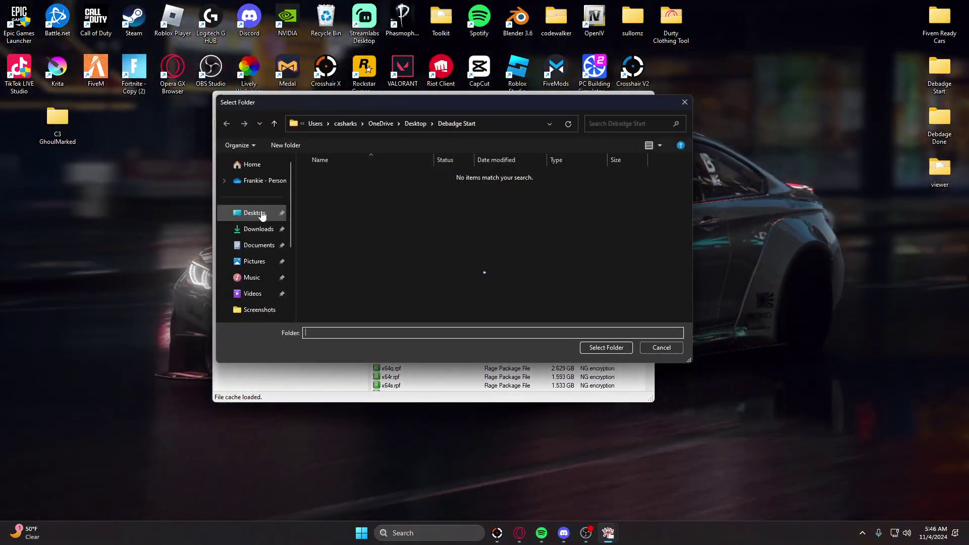
click(254, 213)
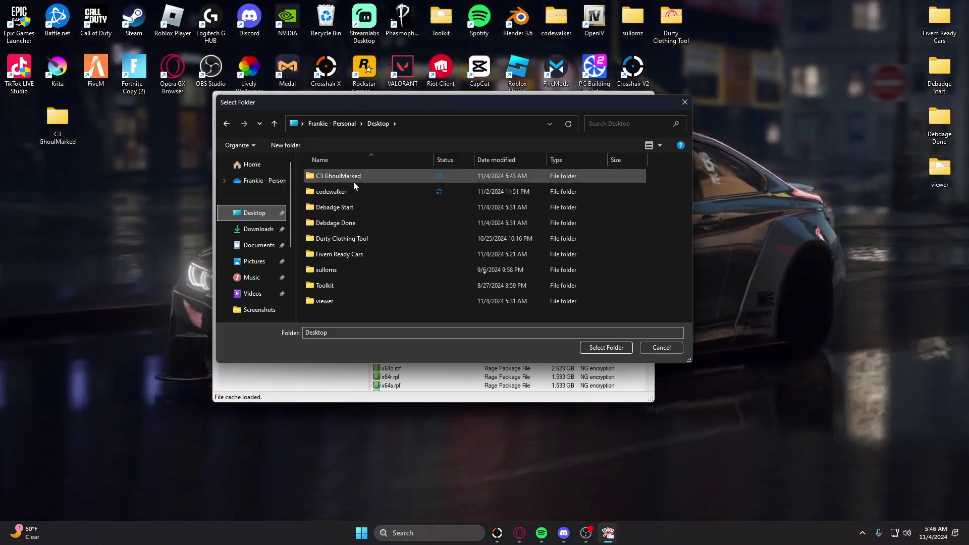
click(336, 176)
click(608, 347)
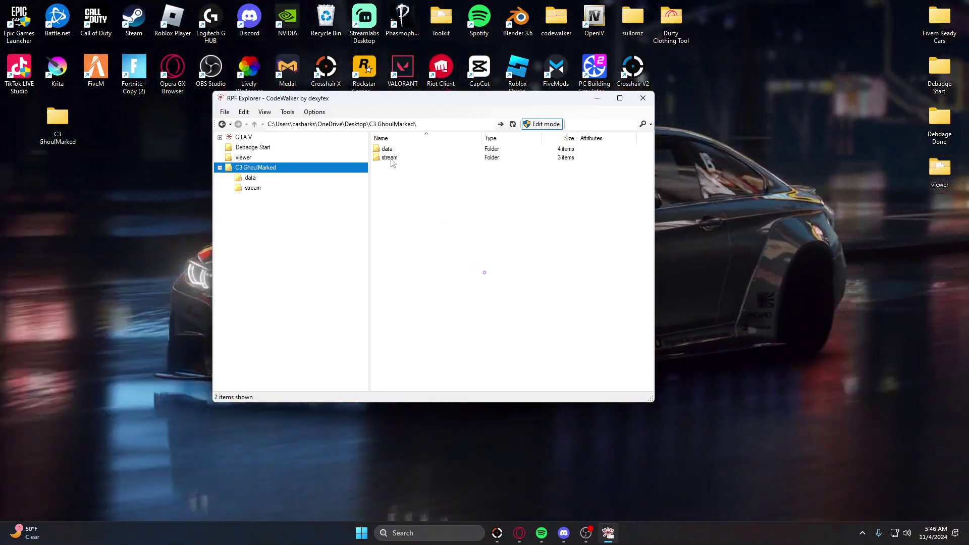
double_click(389, 157)
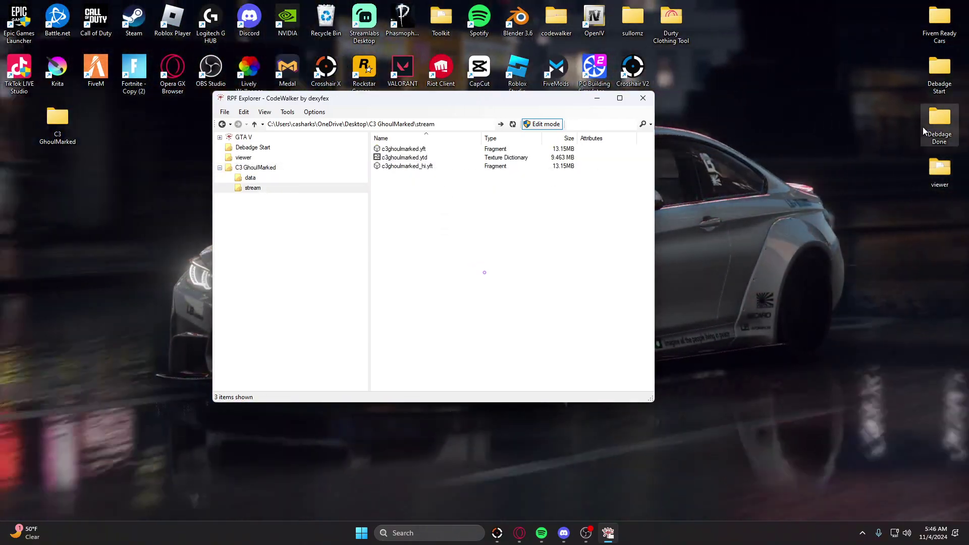
- Check the contents of the desktop folders Debadge Start and Debdage Done, closing each one again
double_click(939, 70)
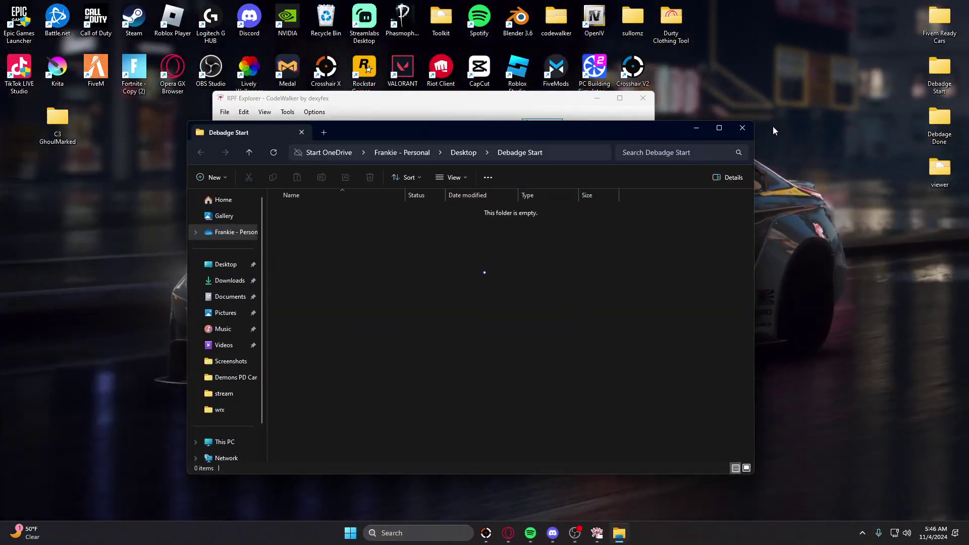
click(742, 128)
double_click(940, 124)
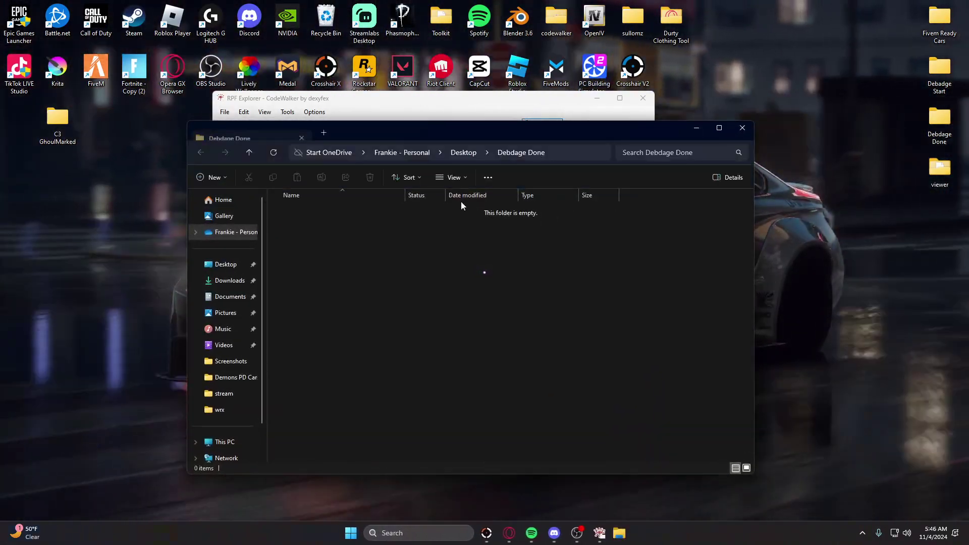
click(742, 128)
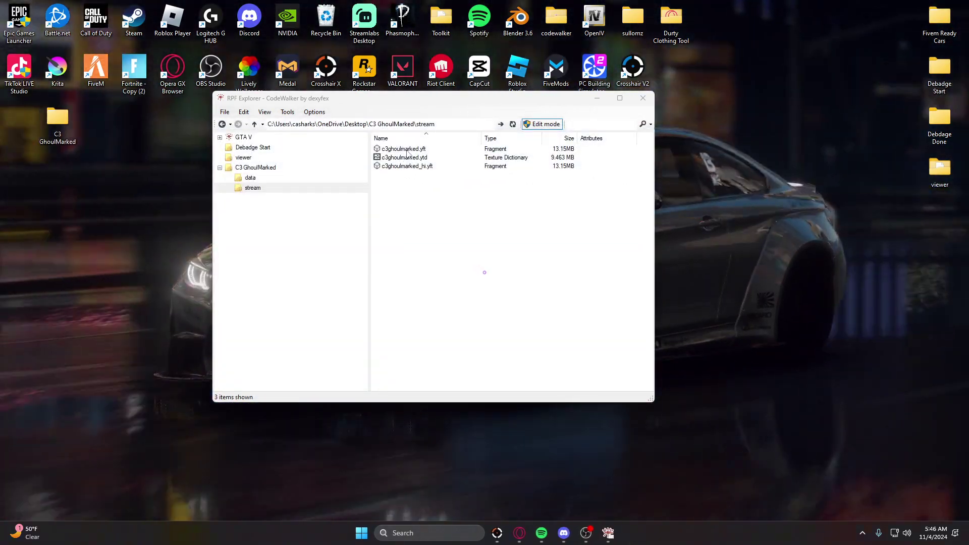
- Export c3ghoulmarked.yft as XML into the desktop's Debadge Start folder and check the exported file there
click(403, 149)
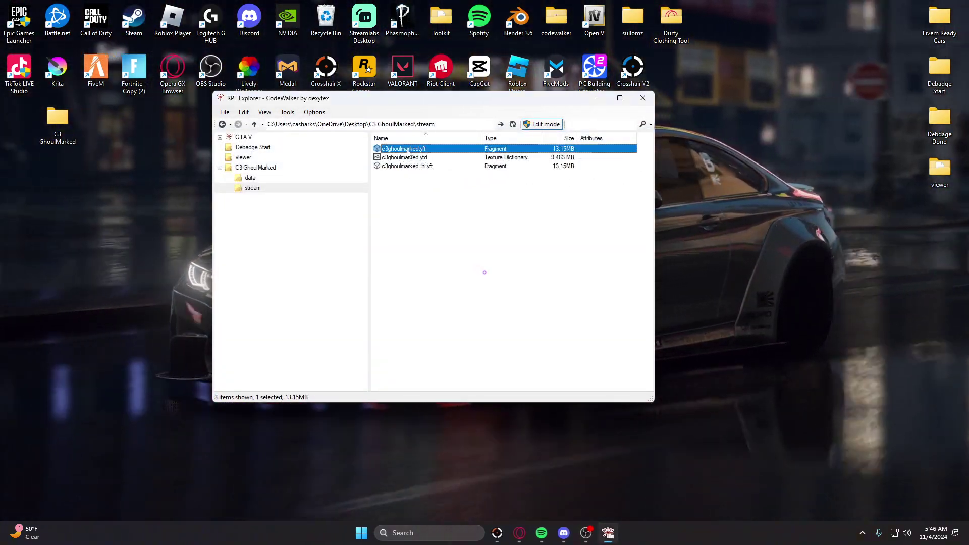
right_click(408, 152)
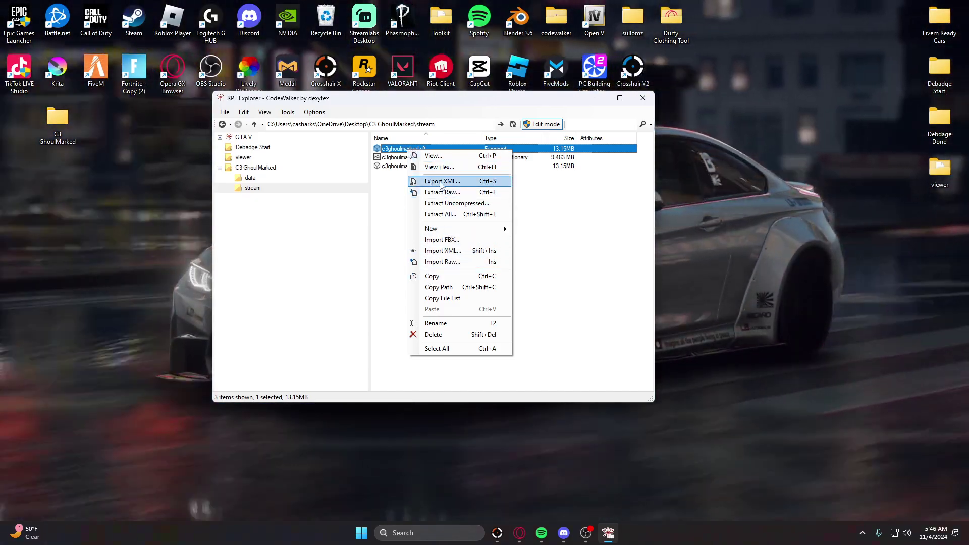
click(440, 181)
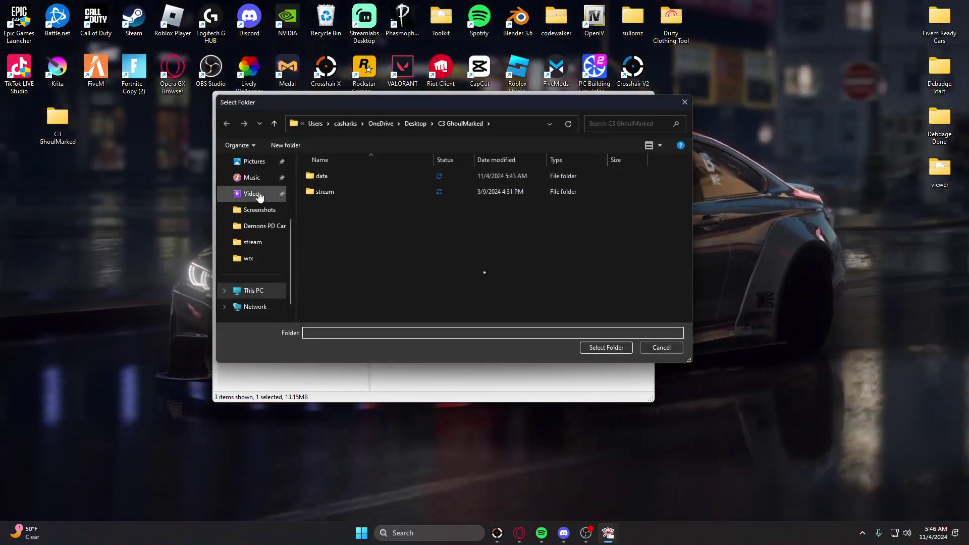
scroll(255, 202, up, 2)
click(255, 212)
click(345, 208)
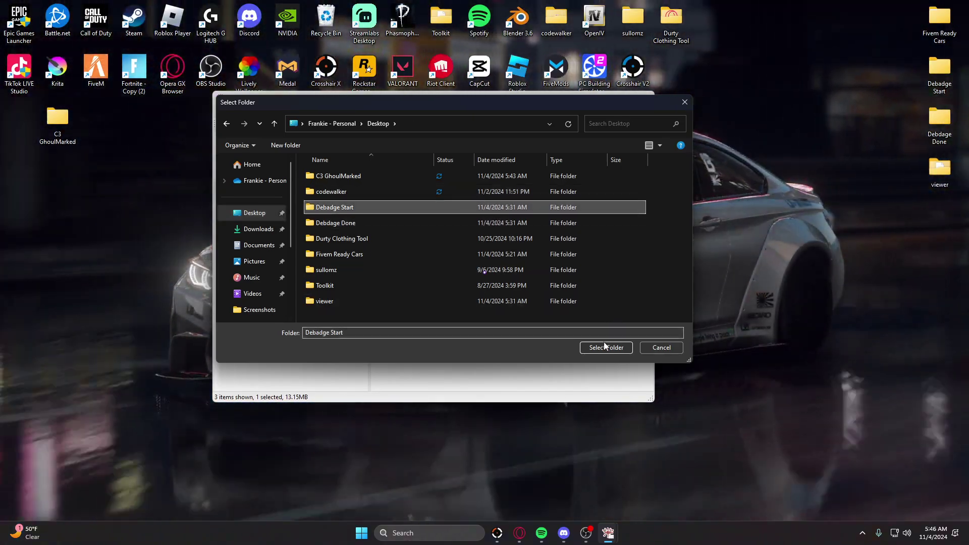
click(604, 346)
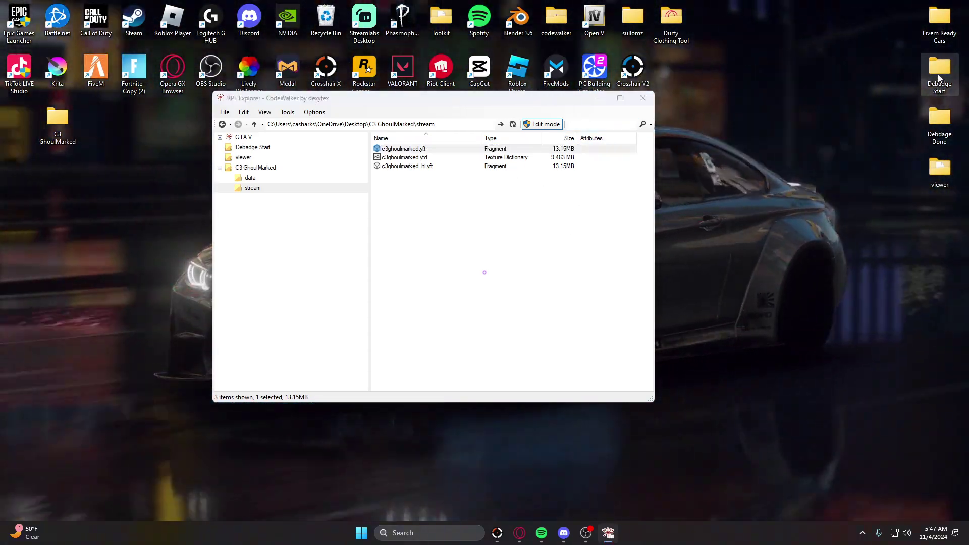
double_click(938, 73)
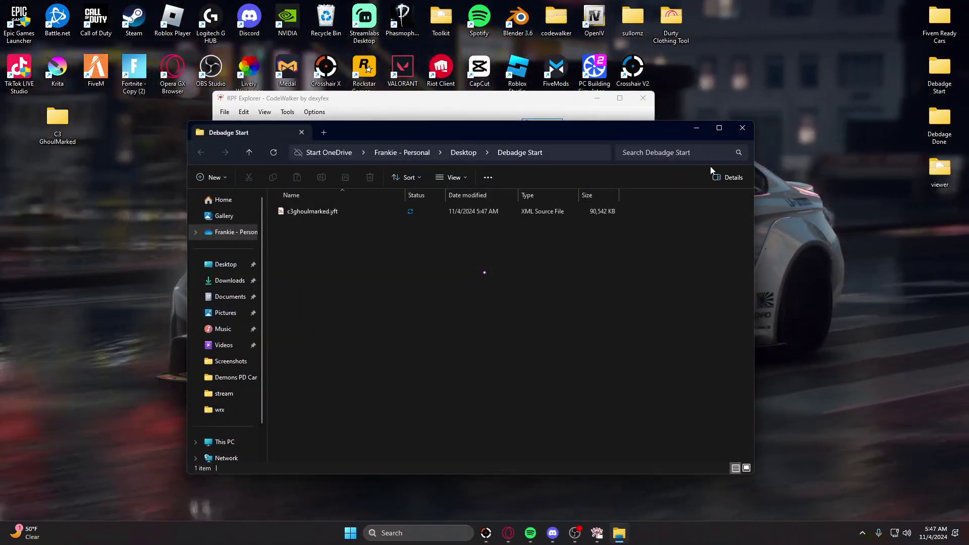
click(742, 127)
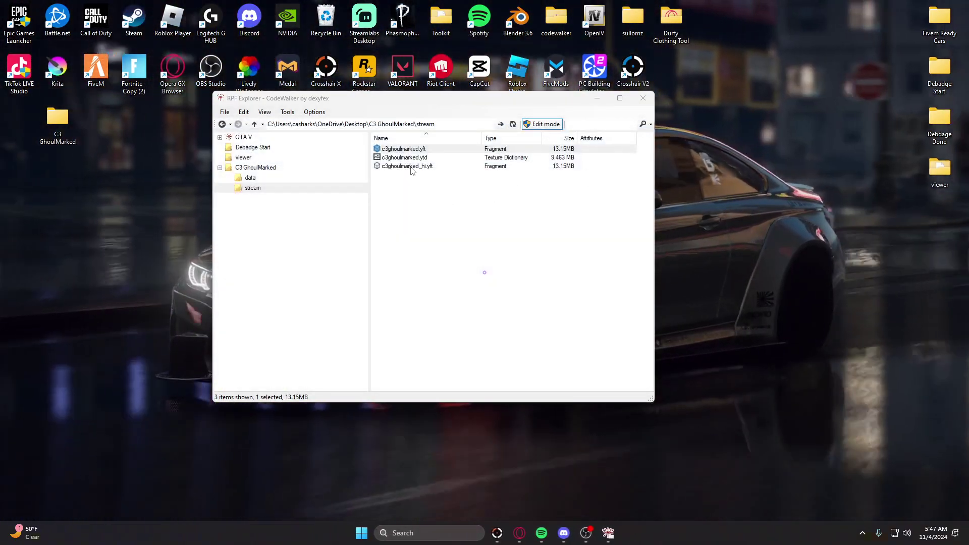
- Export c3ghoulmarked_hi.yft as XML into the desktop's Debadge Start folder and check that folder's contents
click(413, 166)
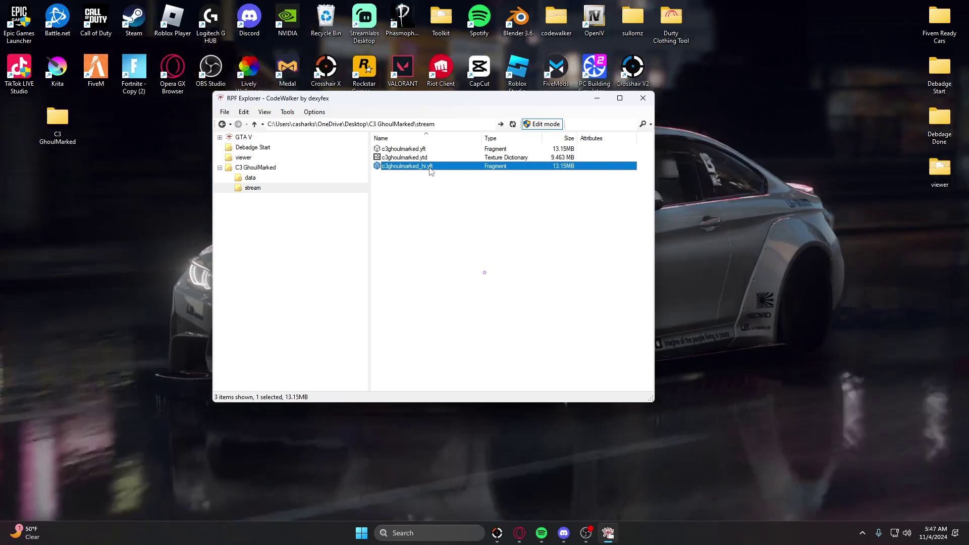
right_click(429, 168)
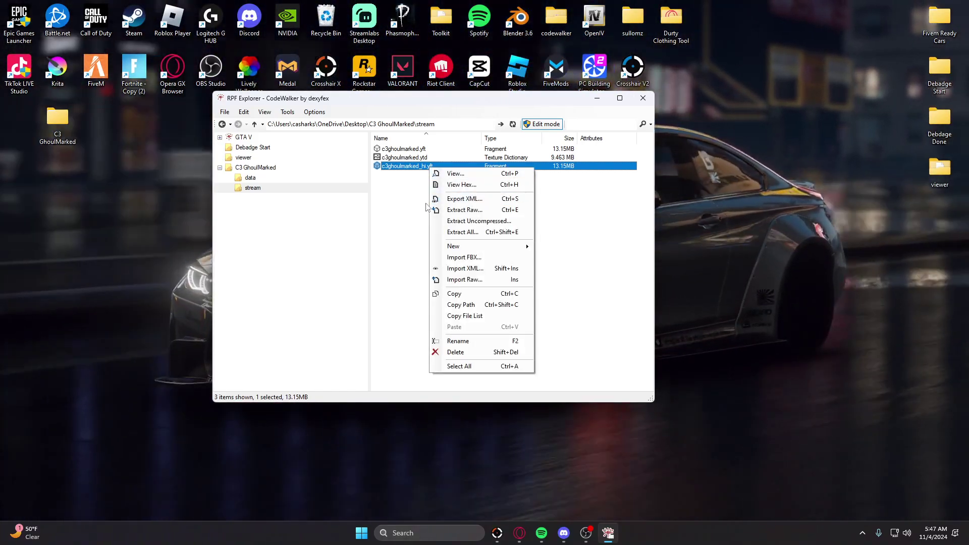
click(460, 199)
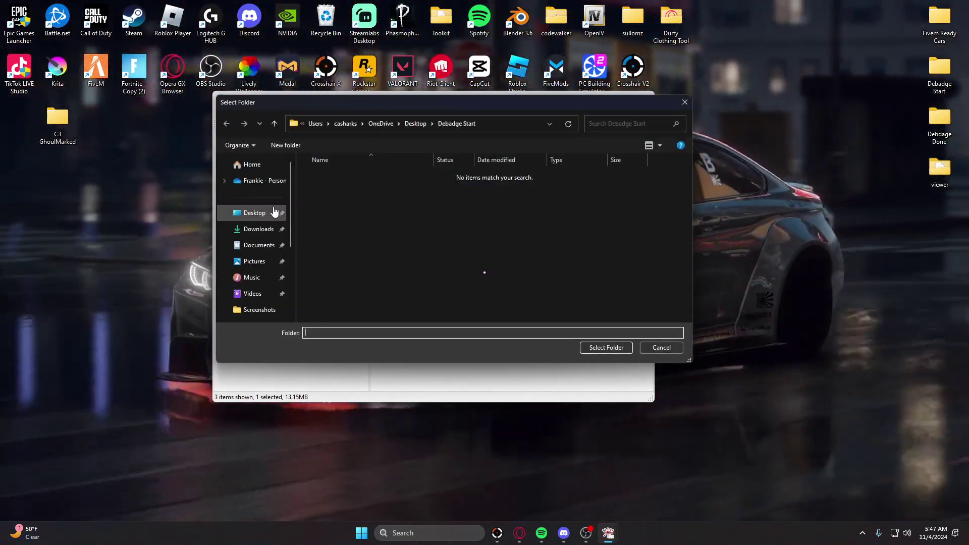
click(257, 212)
click(346, 207)
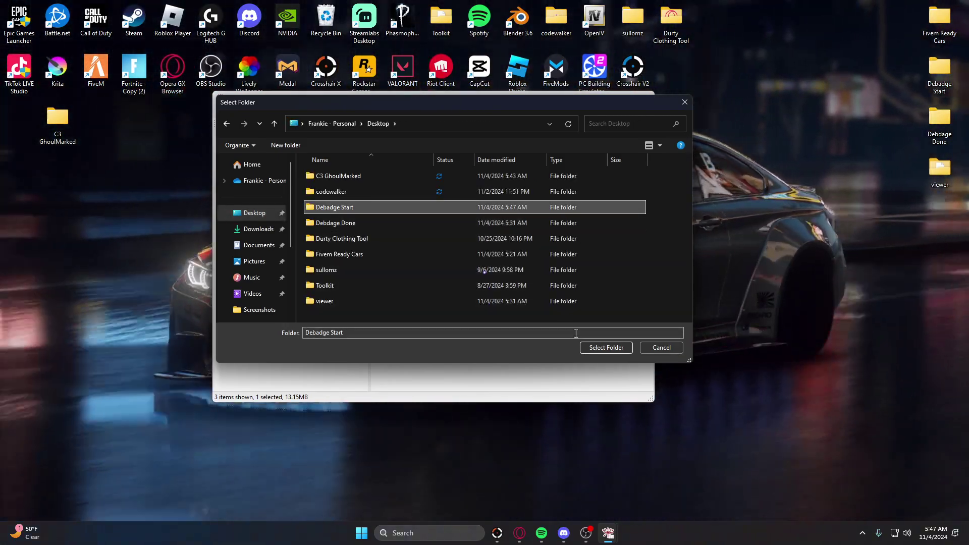
click(605, 347)
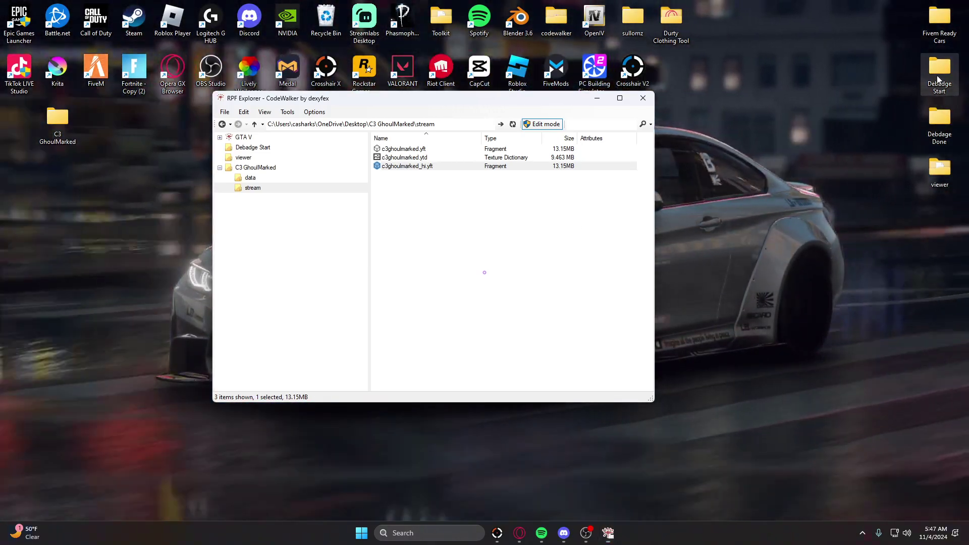
double_click(938, 91)
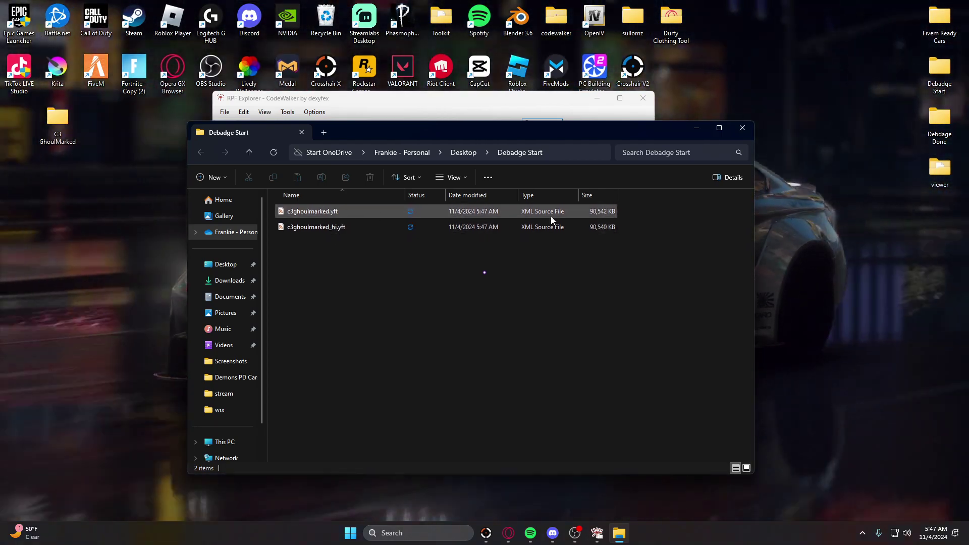
click(742, 128)
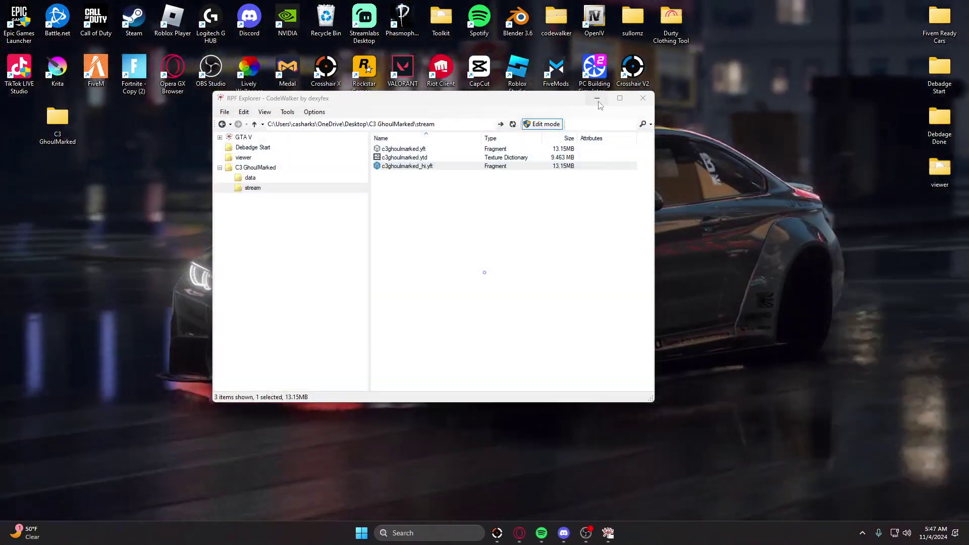
- Switch to Blender 3.6 and delete the default camera, cube and light from the new scene
click(597, 100)
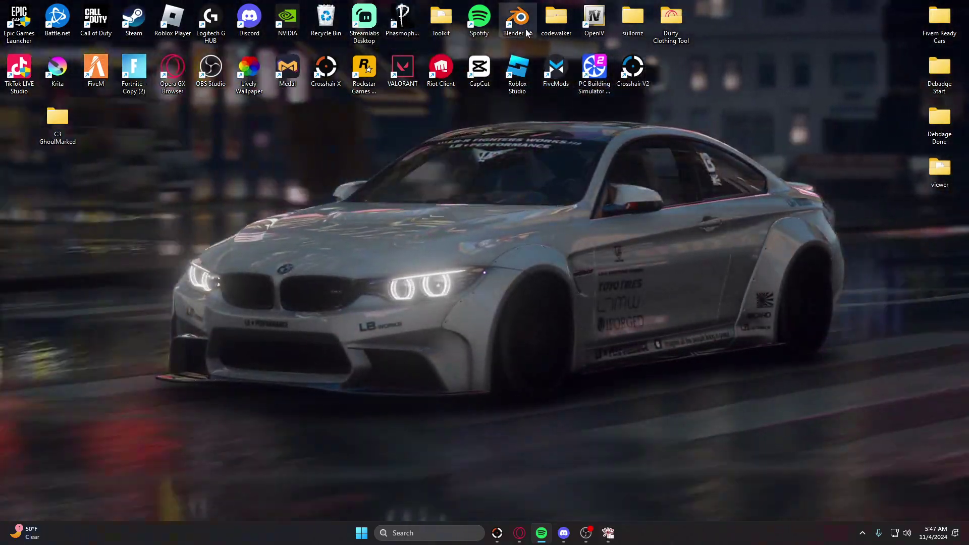
double_click(517, 20)
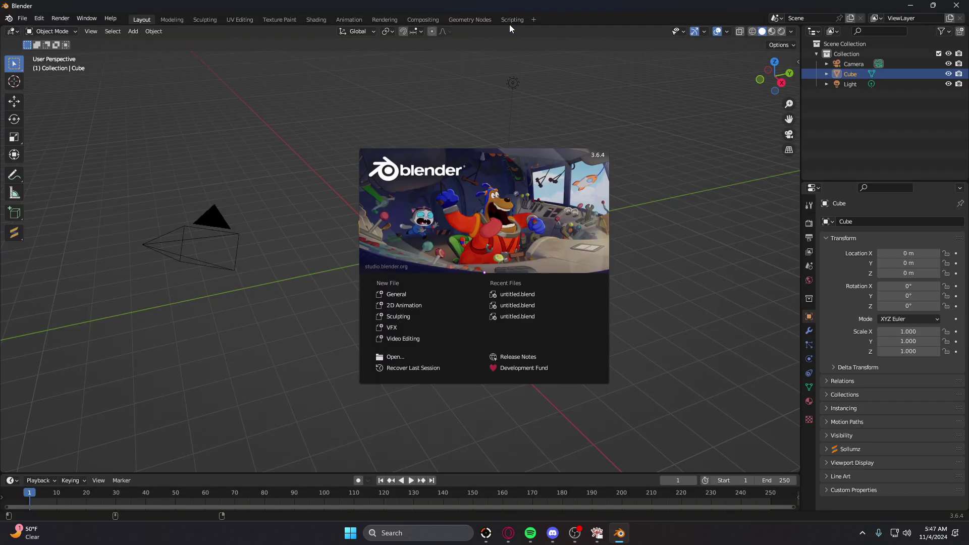
click(392, 128)
drag(127, 148, 726, 405)
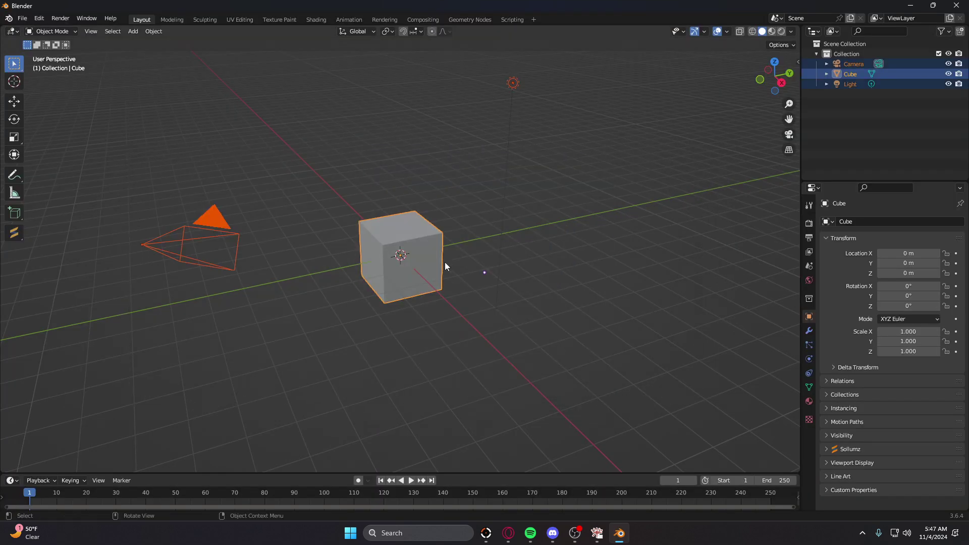
click(391, 450)
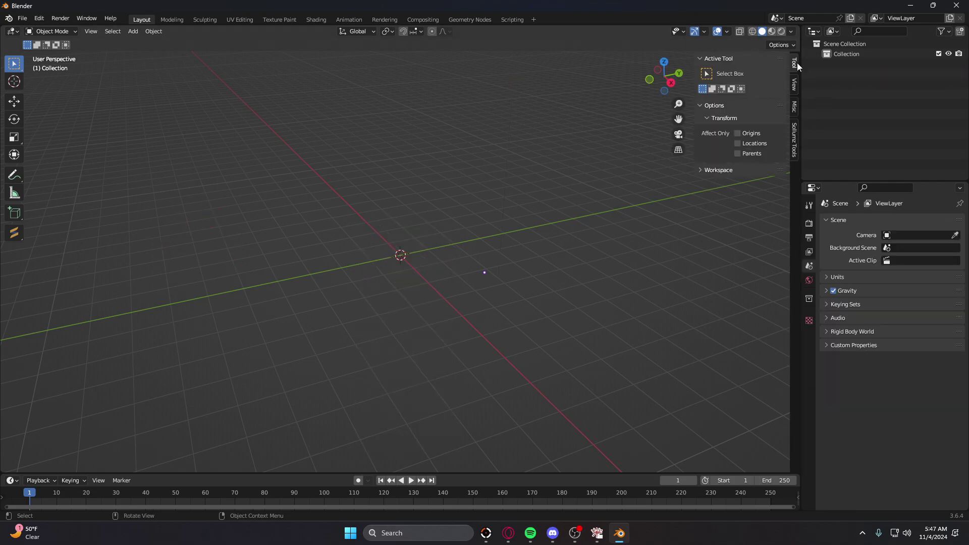
- Import c3ghoulmarked.yft.xml from the desktop's Debadge Start folder with Sollumz and hide the model's collisions
click(796, 135)
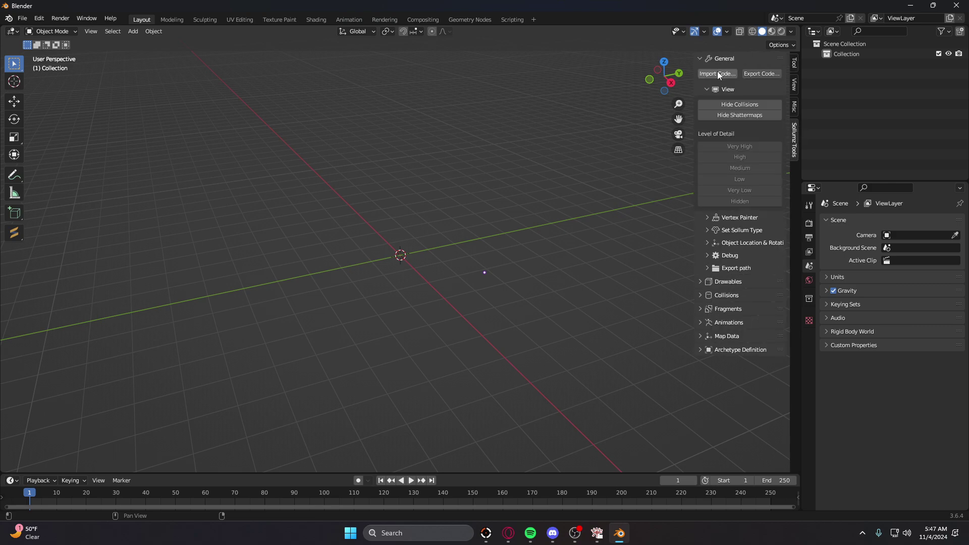
click(717, 73)
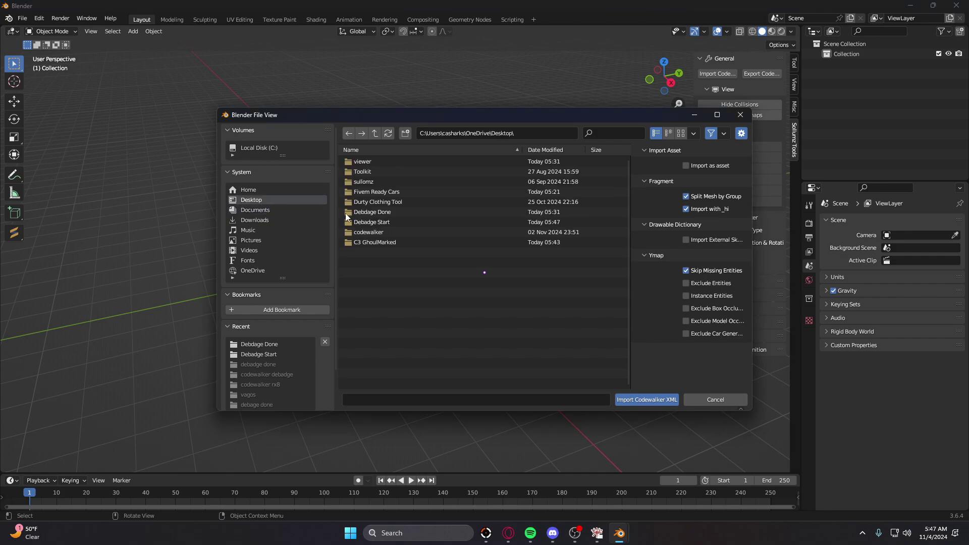
click(380, 220)
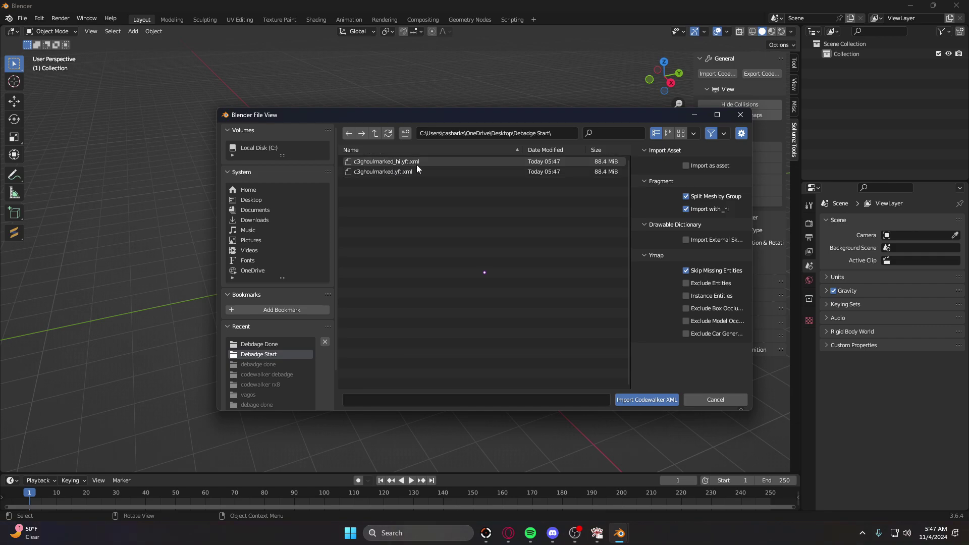
click(386, 172)
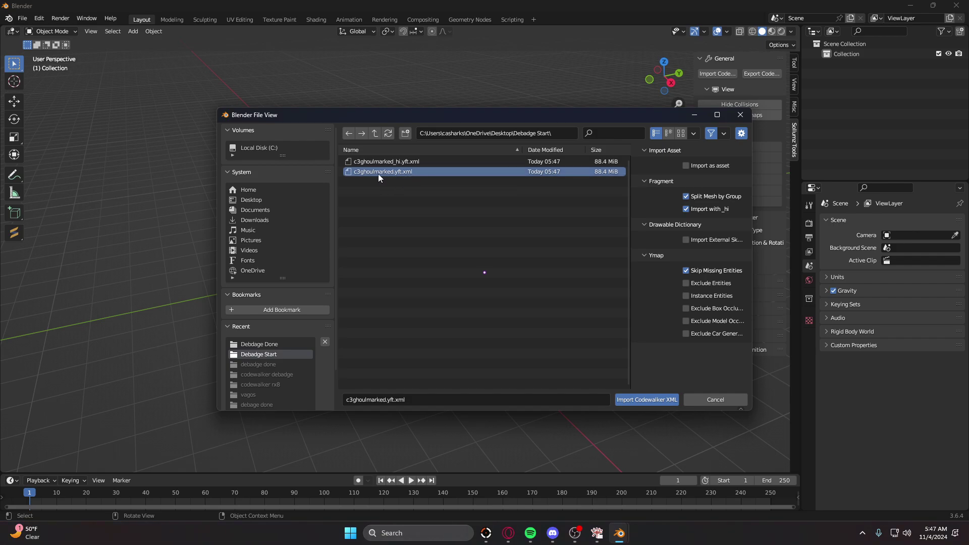
click(655, 398)
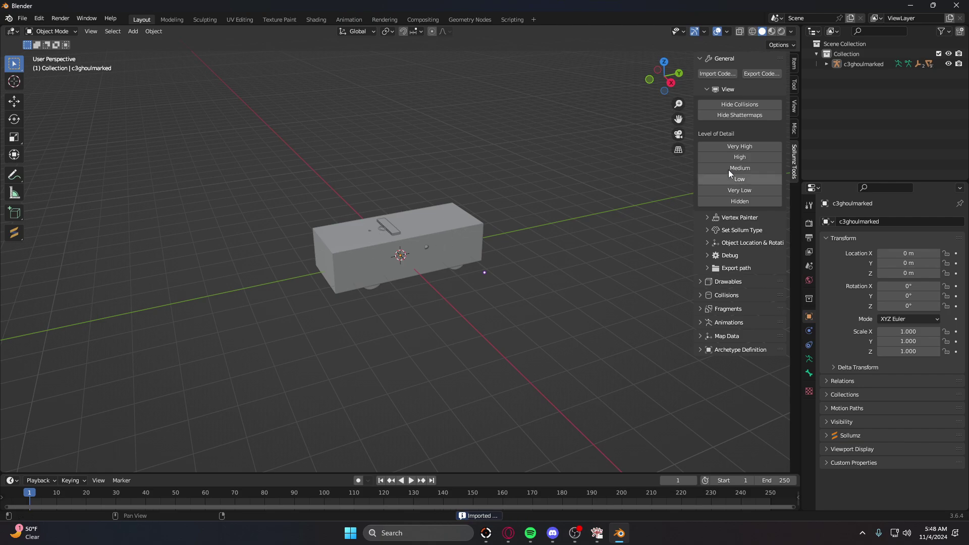
click(742, 105)
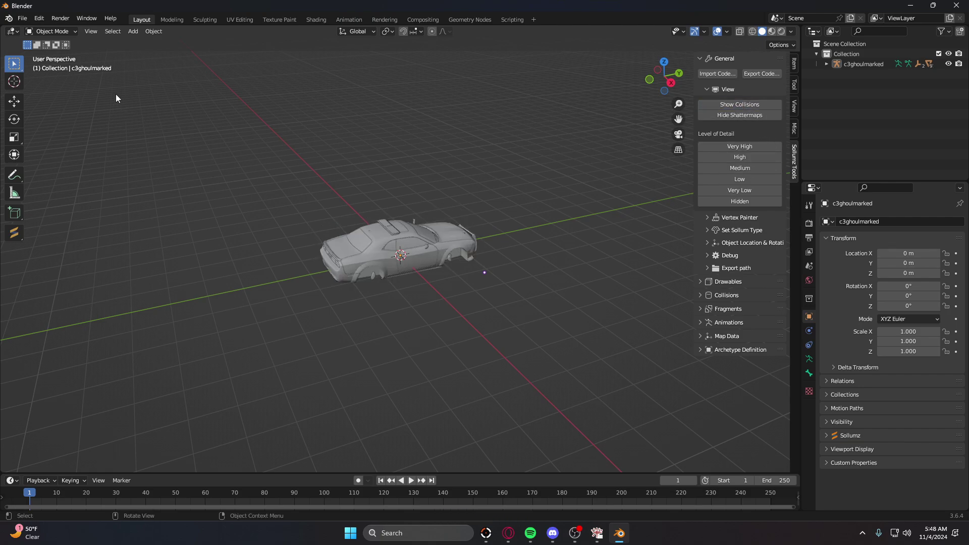
- Examine the car's front grille, front wheel, fender, door side and rear for badges using walk navigation
click(84, 31)
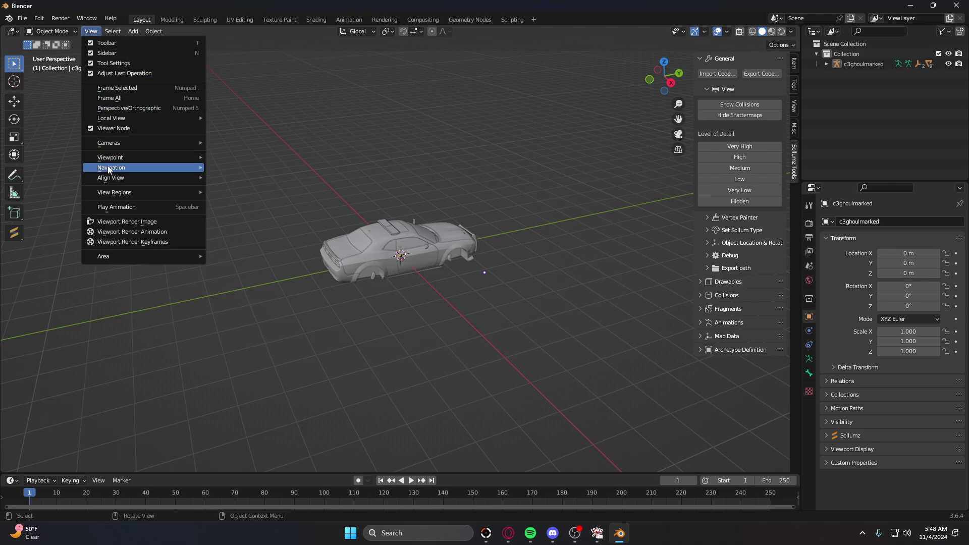
mouse_move(184, 168)
click(242, 363)
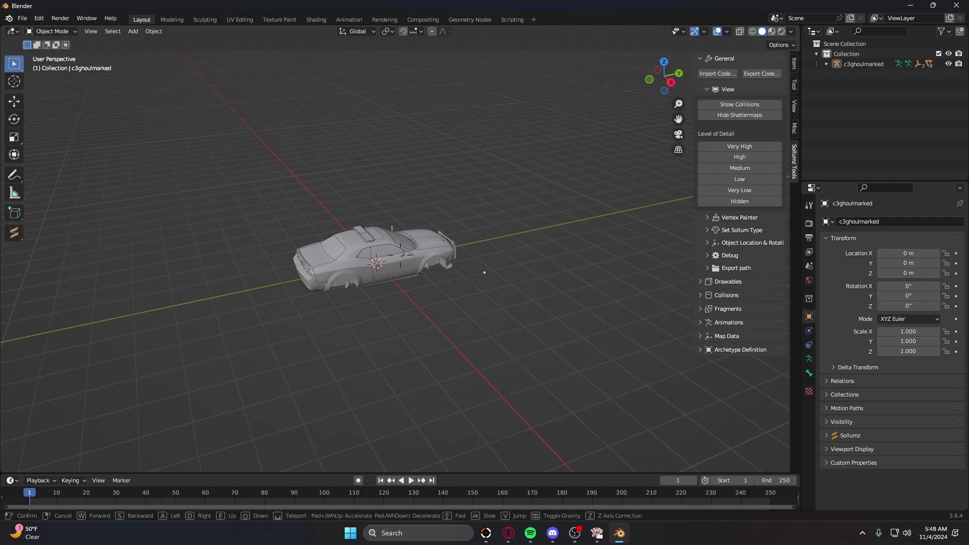
key(w)
key(d)
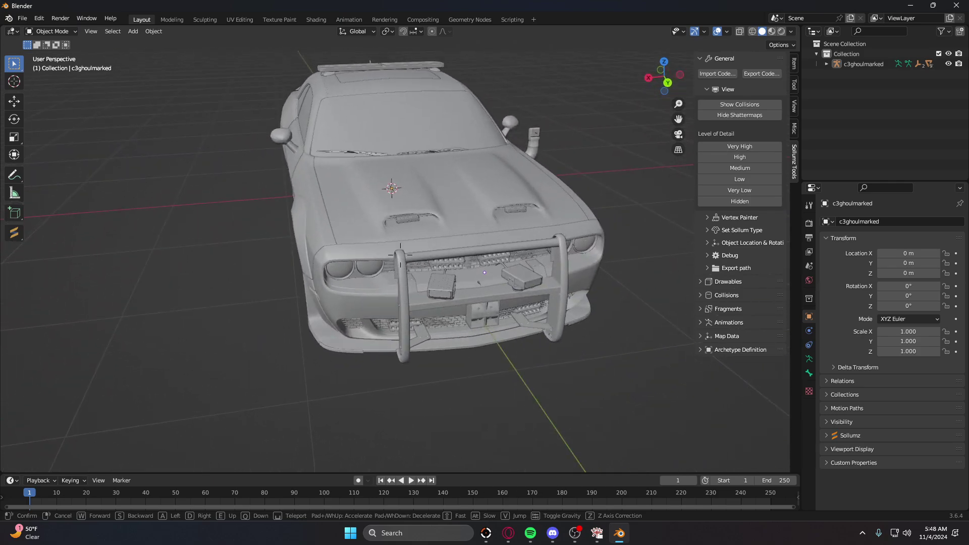
key(w)
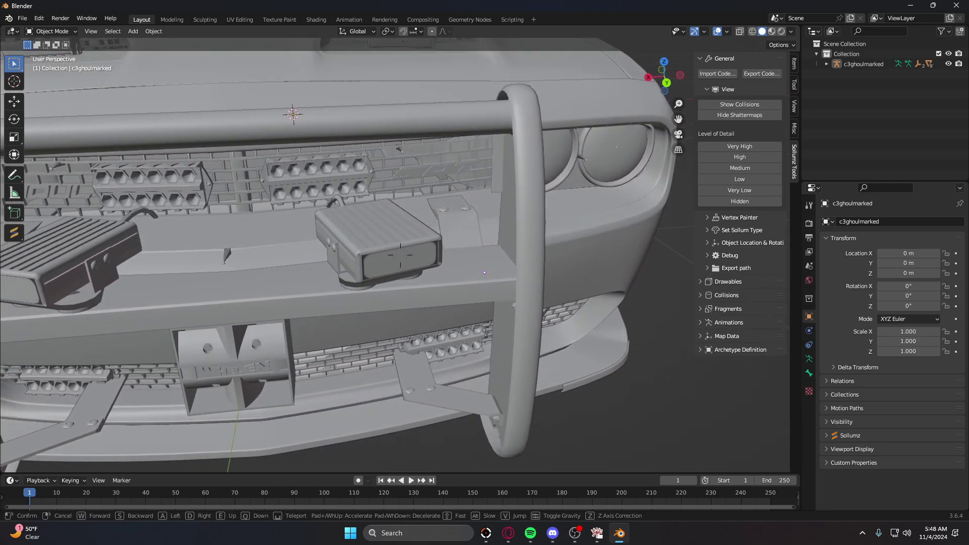
key(s)
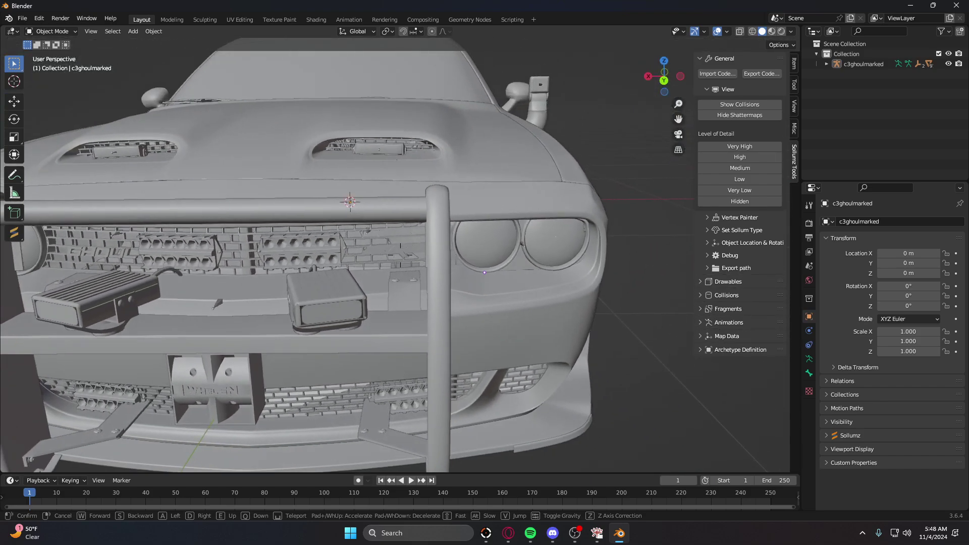
key(s)
key(d)
key(w)
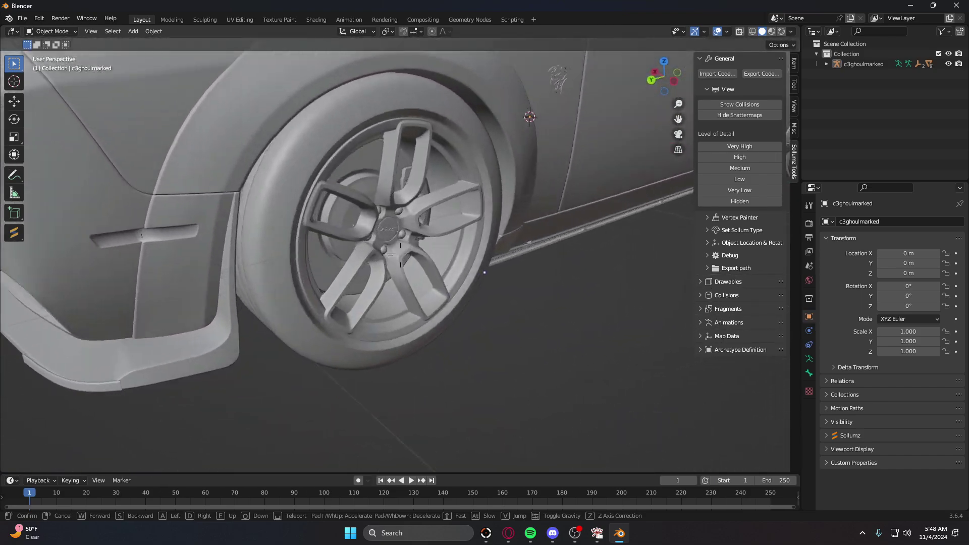
key(s)
key(w)
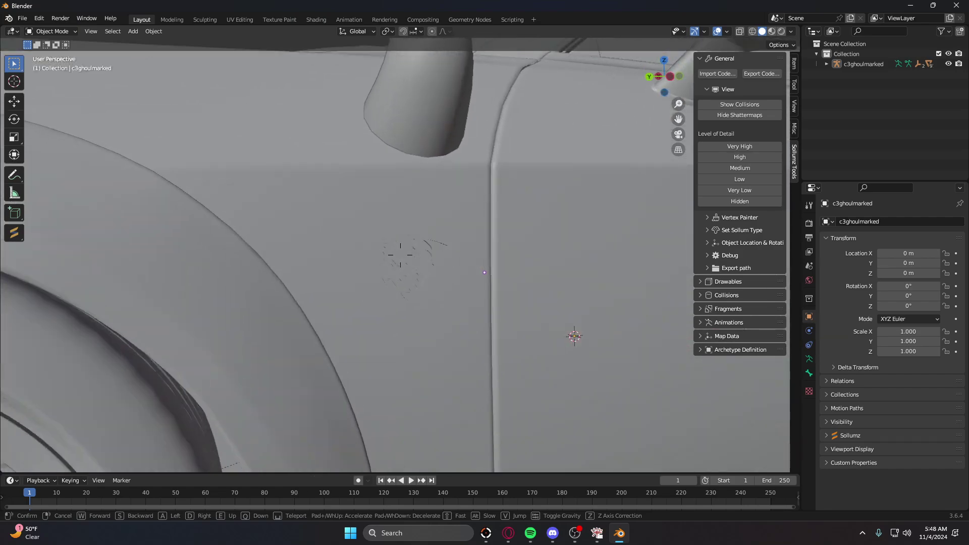
key(s)
key(d)
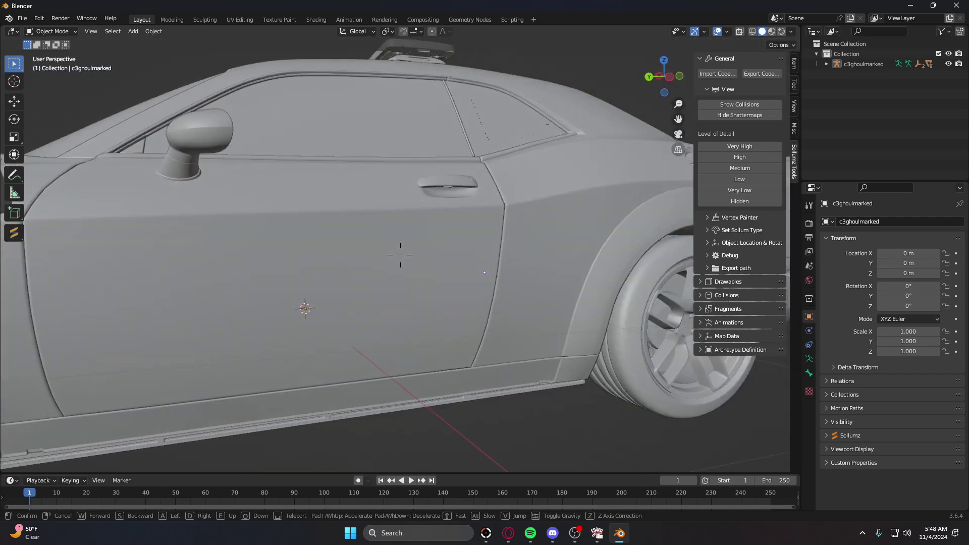
key(w)
key(w)
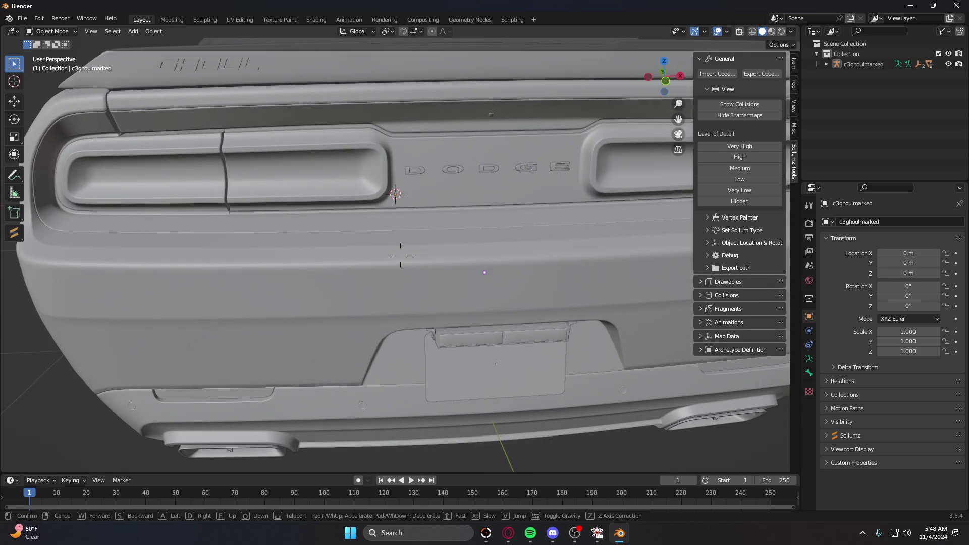
- Examine the car's other side, steering wheel, seats and hood for further badges
key(d)
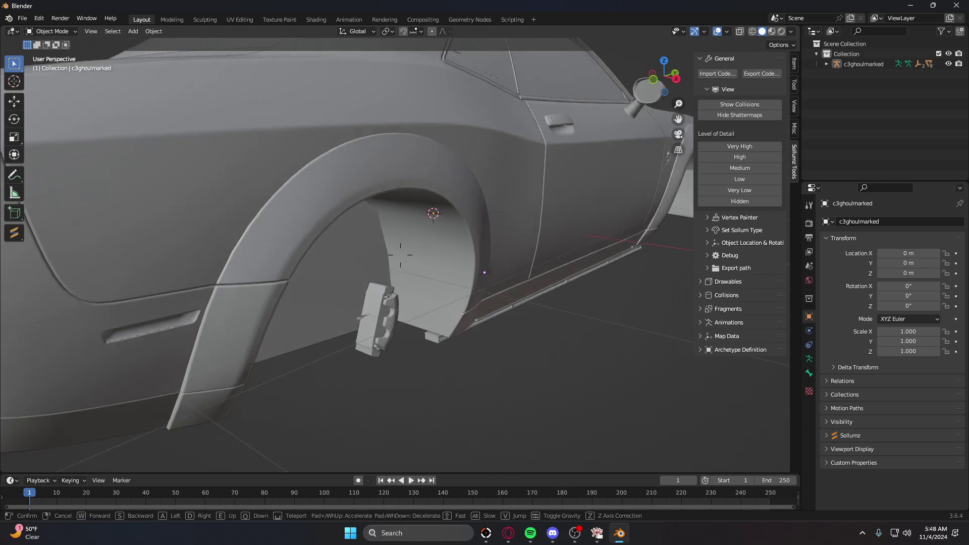
key(a)
key(d)
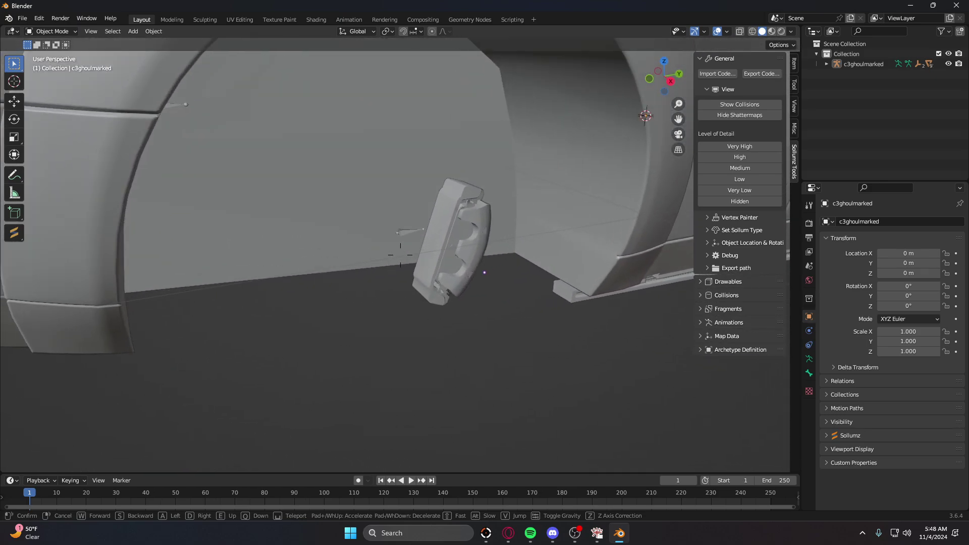
key(d)
key(w)
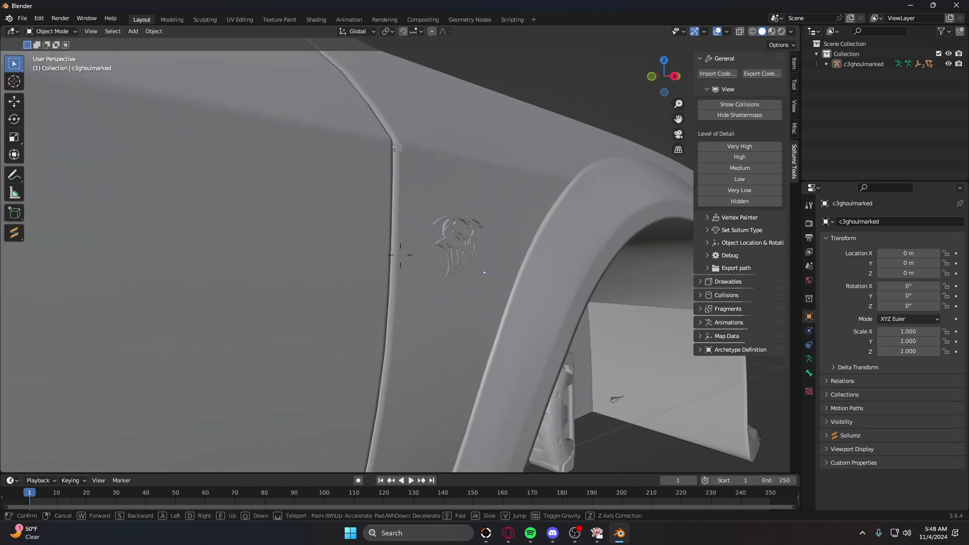
key(a)
key(s)
key(w)
key(w)
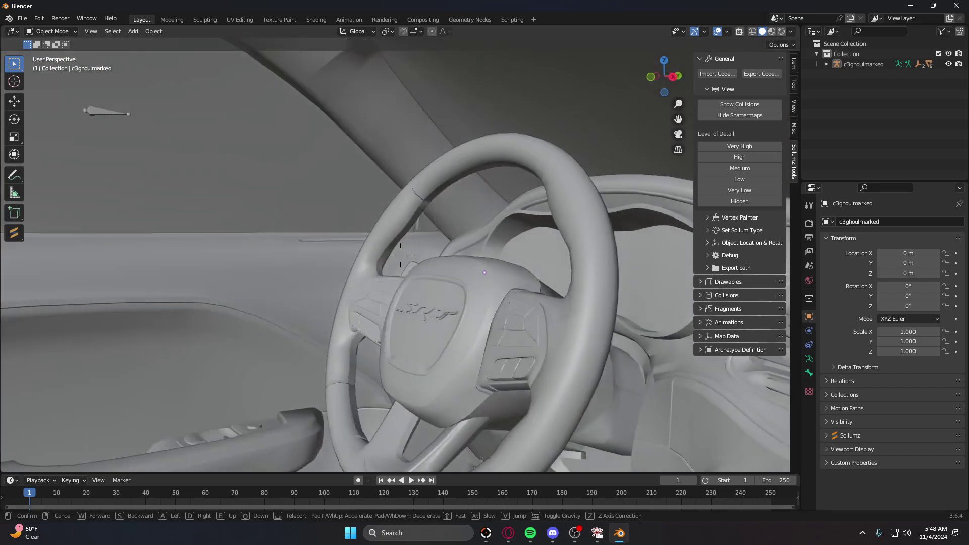
key(s)
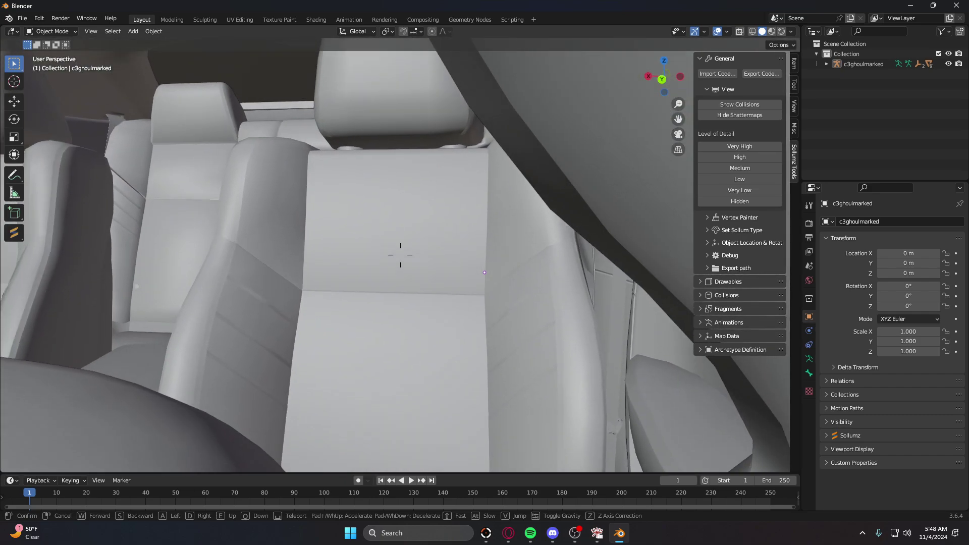
key(w)
key(s)
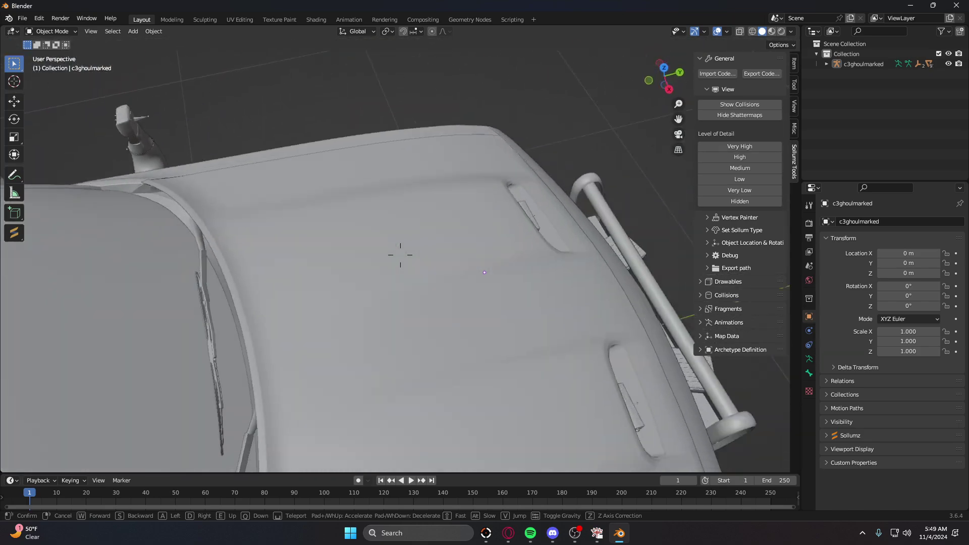
key(d)
key(w)
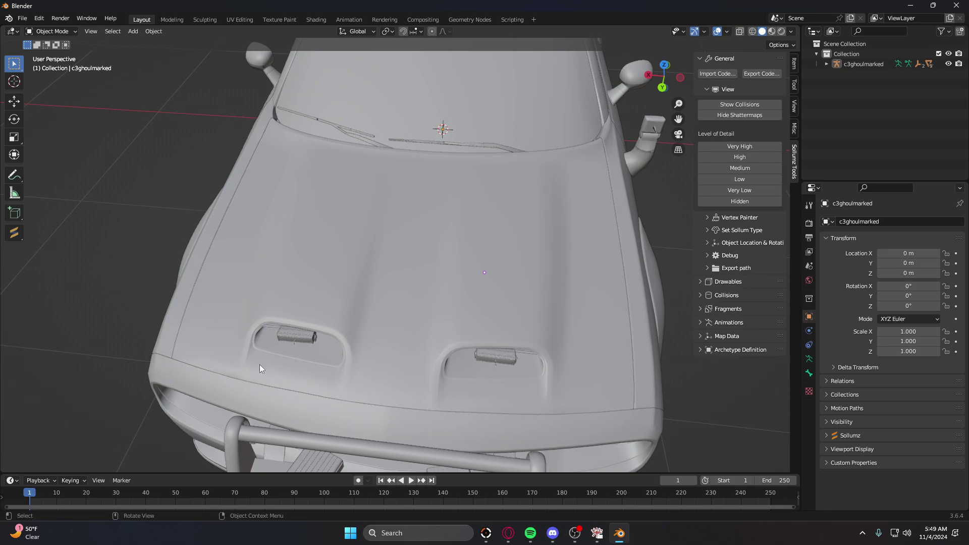
- Expand c3ghoulmarked down to its mesh parts, and hide the bonnet briefly to check the engine bay before showing it again
click(826, 64)
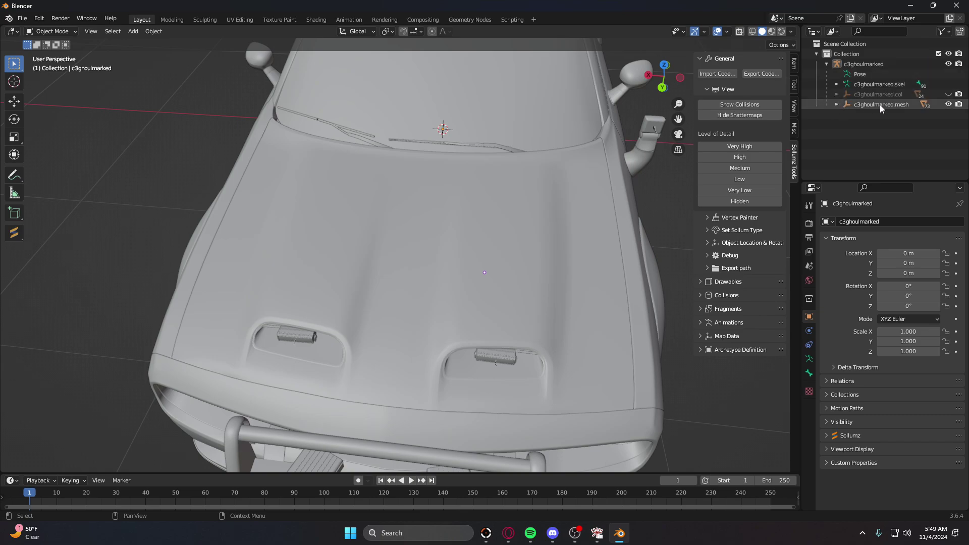
click(836, 104)
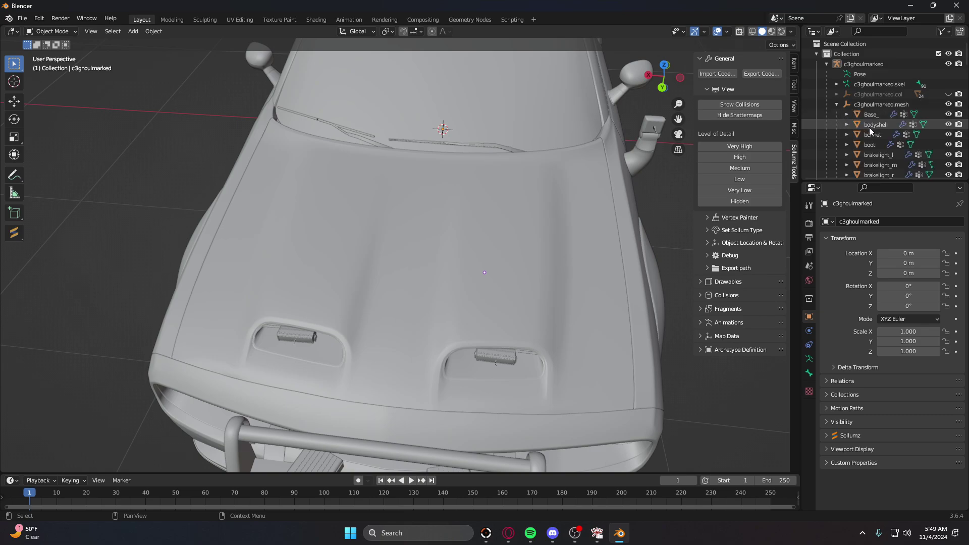
click(949, 135)
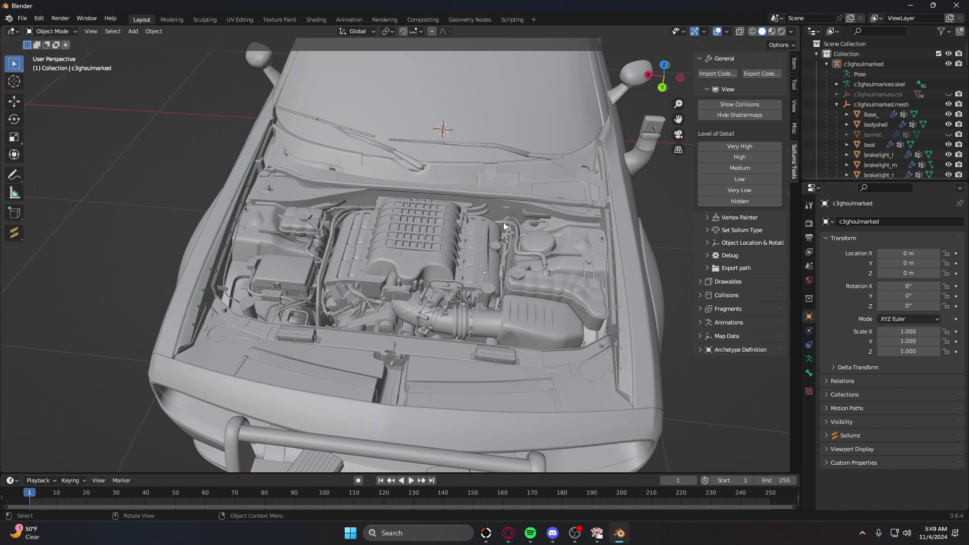
click(948, 135)
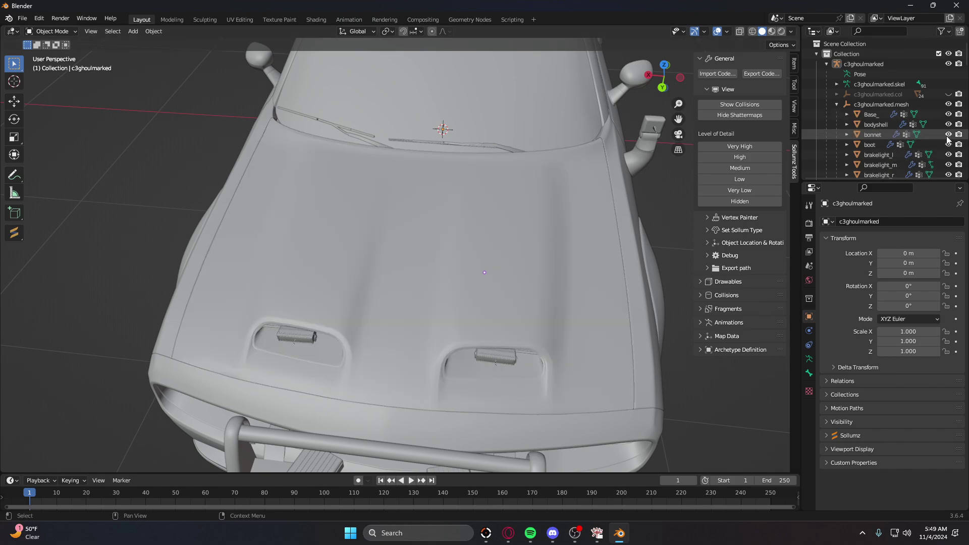
- Select the front bumper mesh bumper_f at the grille's SRT badge and enter Edit Mode
click(91, 31)
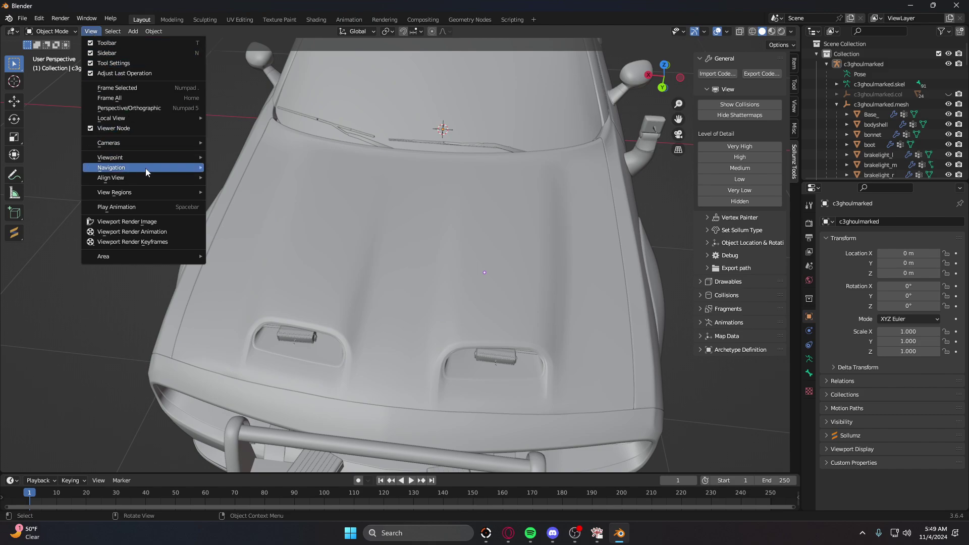
mouse_move(145, 171)
key(s)
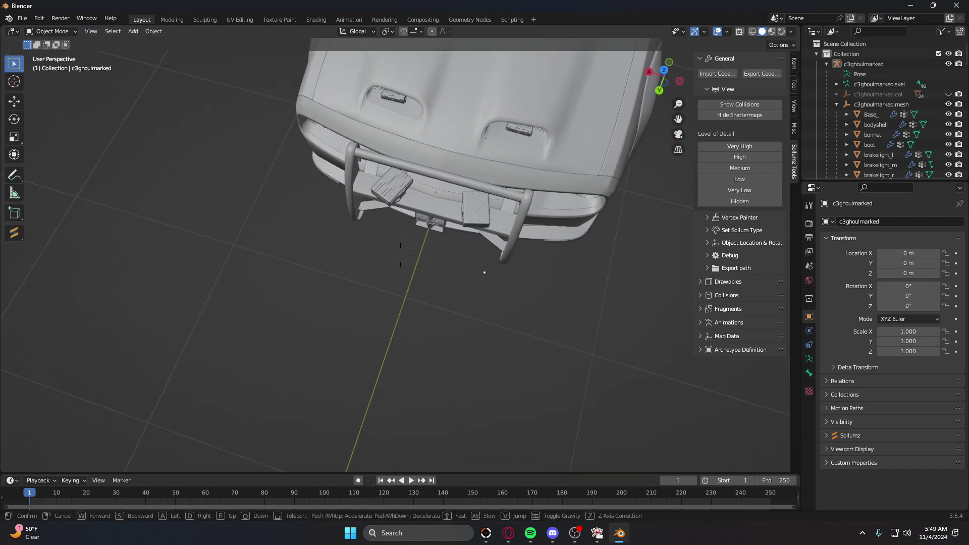
key(w)
key(s)
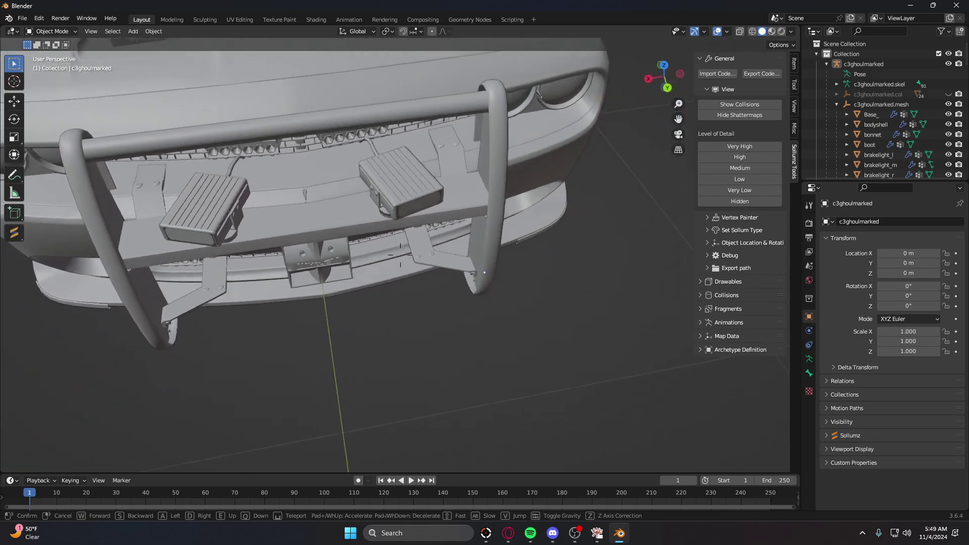
key(w)
key(s)
key(w)
key(w)
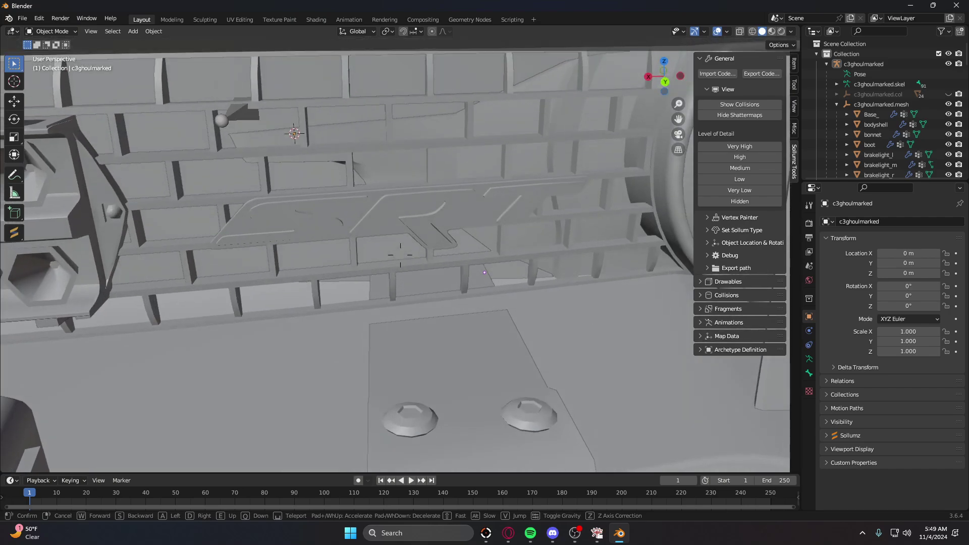
click(291, 346)
click(340, 245)
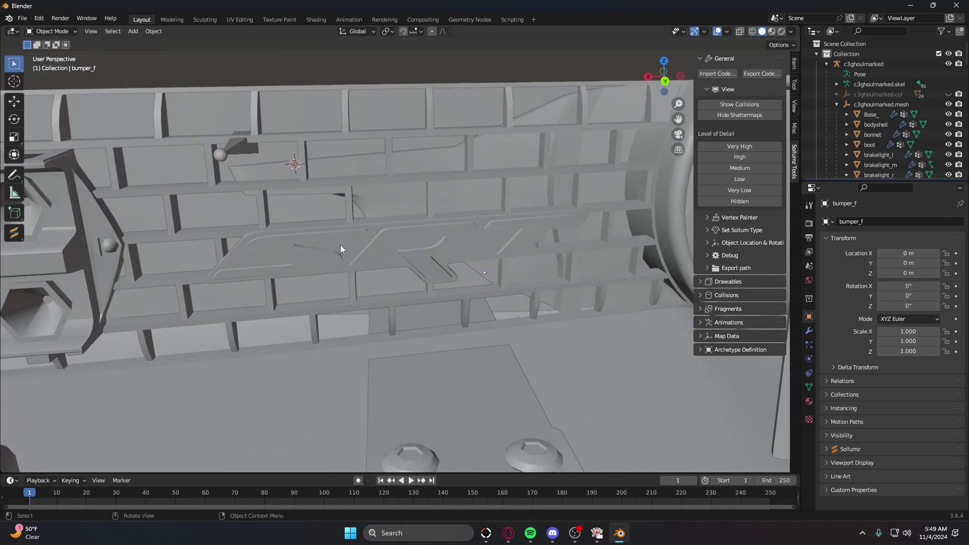
key(Tab)
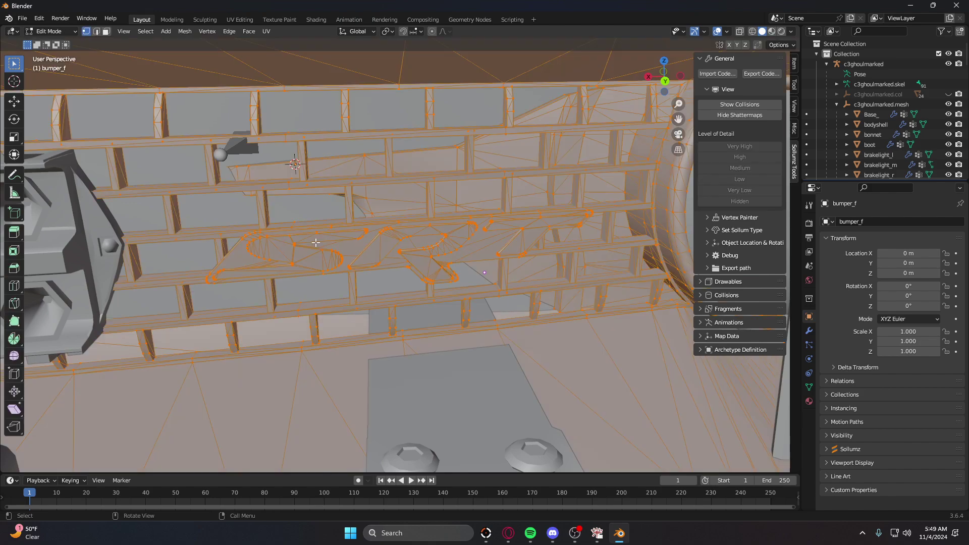
- Select all linked faces of the SRT badge on the front bumper's grille in face mode and delete them
click(323, 249)
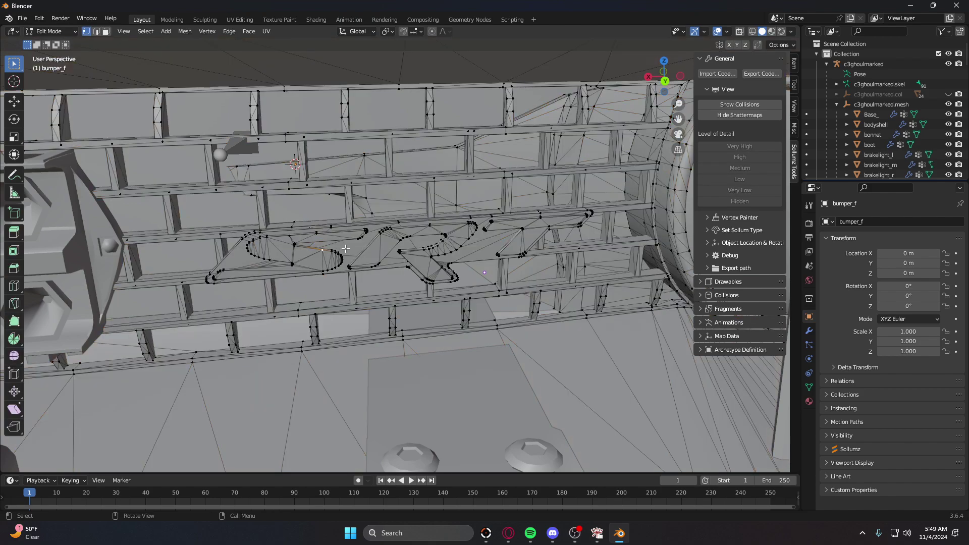
click(106, 31)
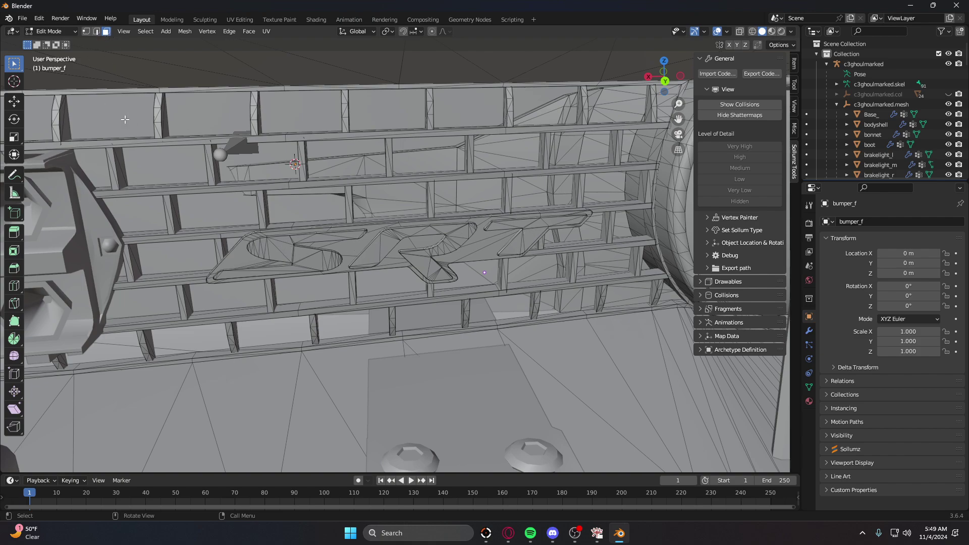
key(l)
key(l)
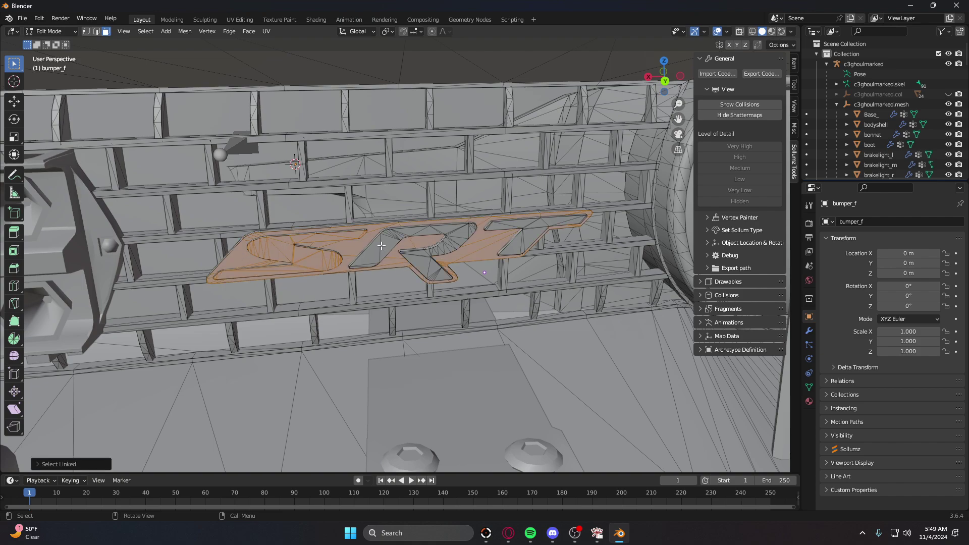
key(l)
key(ctrl+l)
key(l)
key(l)
key(l)
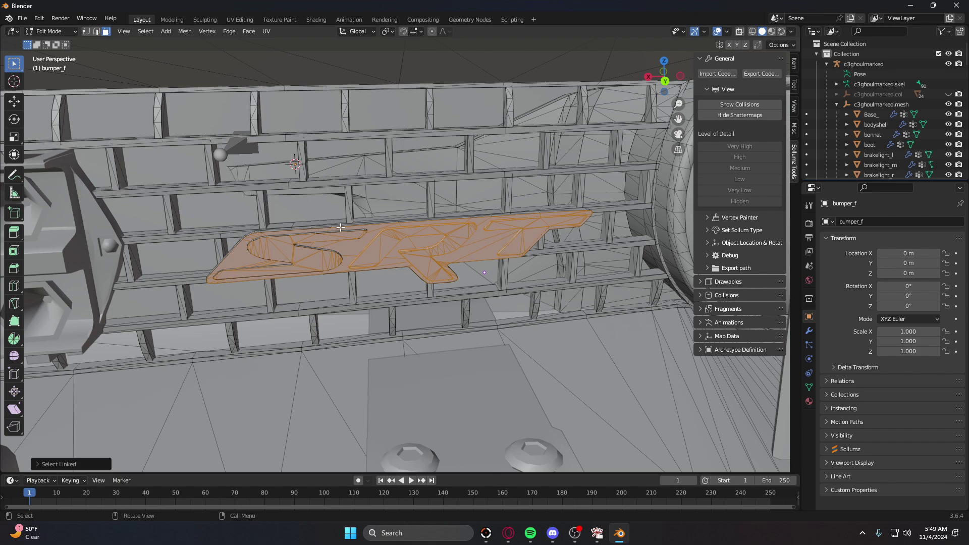
right_click(262, 234)
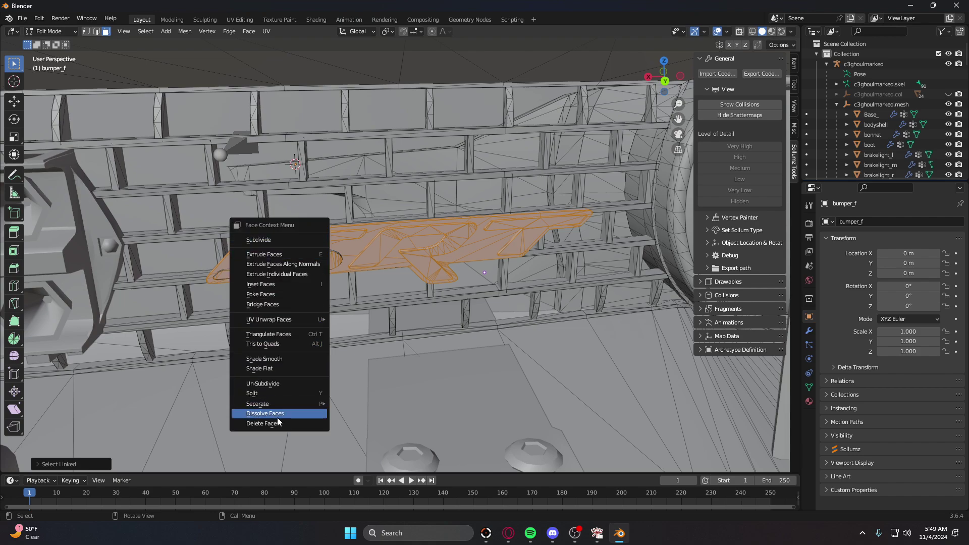
click(272, 424)
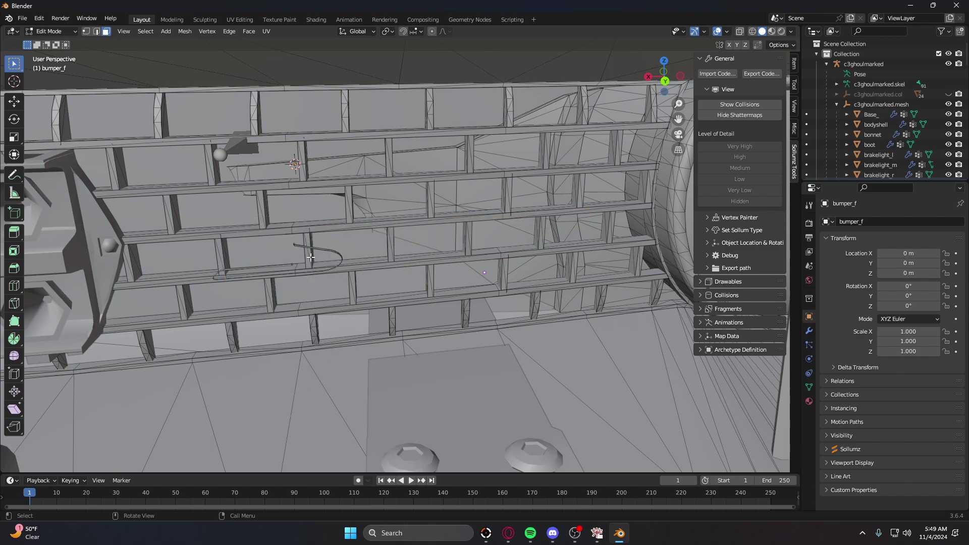
- Delete the badge's leftover S edge faces and the stray vertex remaining on the grille
right_click(416, 286)
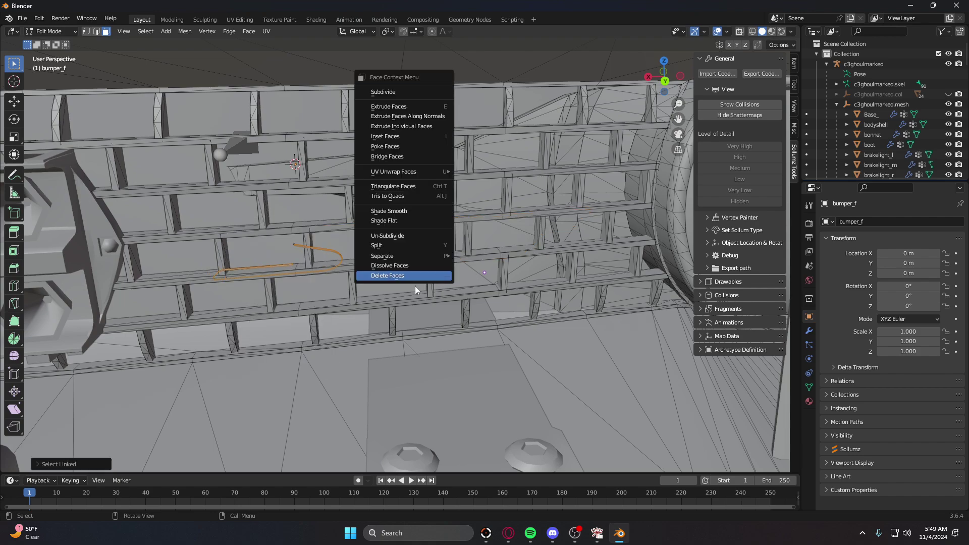
click(416, 286)
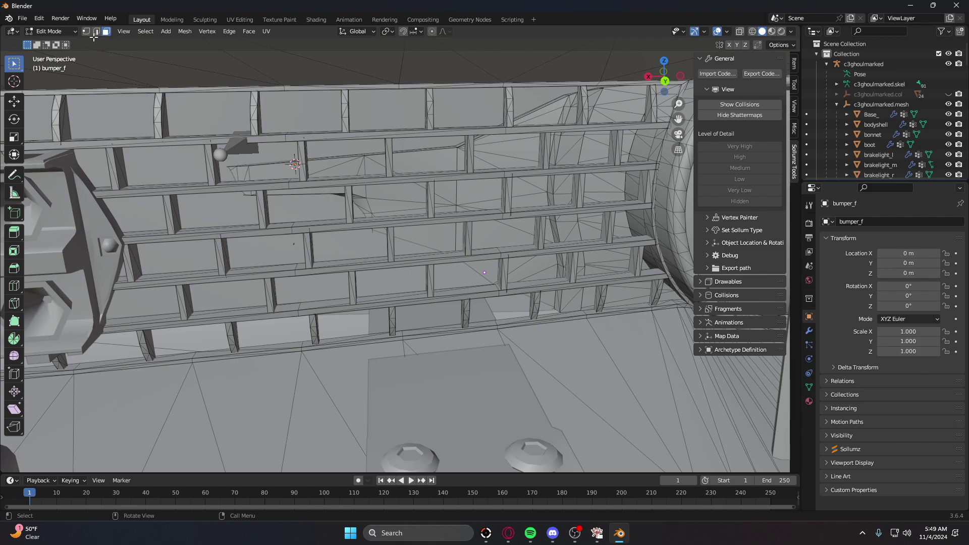
right_click(292, 241)
click(267, 459)
- Walk to the front wheel's hub, put the wheel mesh wheel_lf.child into Edit Mode and enable face selection
click(123, 31)
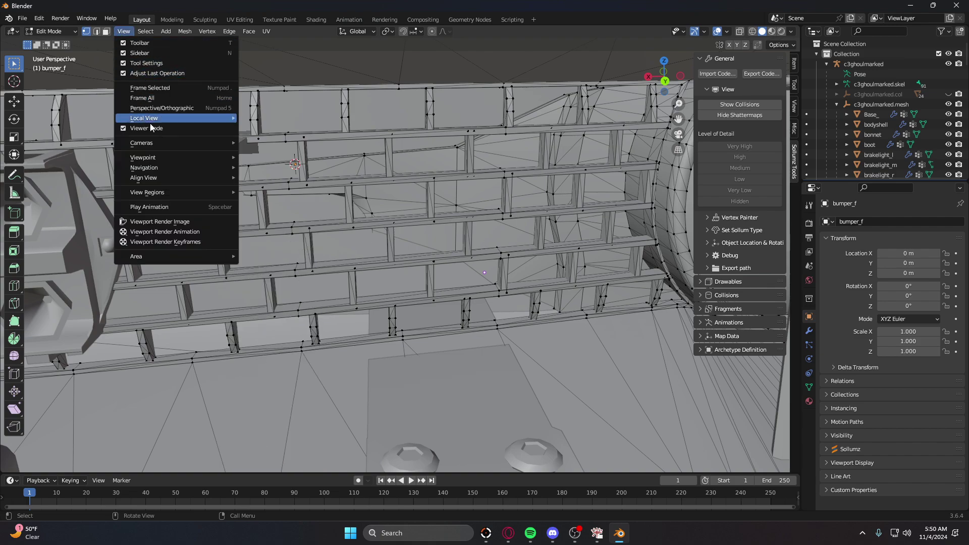
mouse_move(218, 168)
click(276, 363)
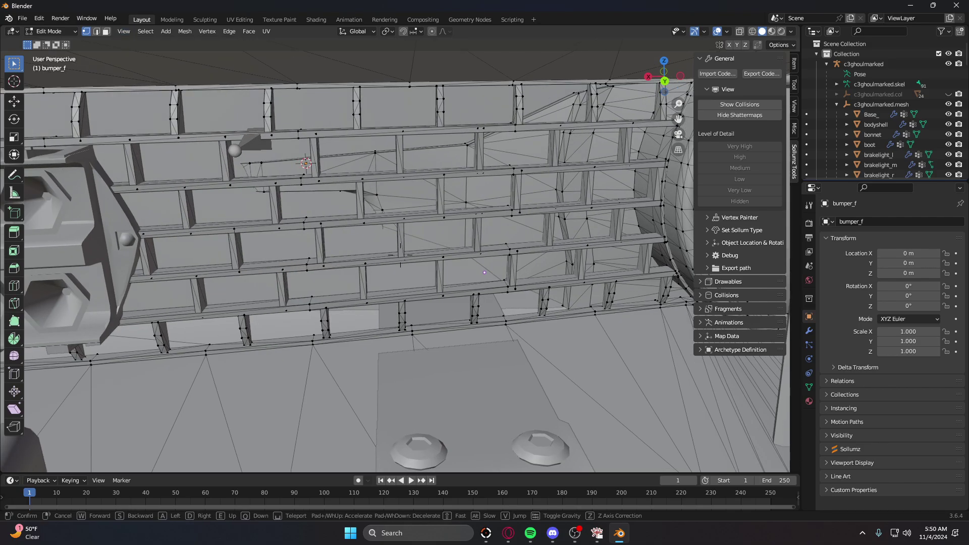
key(s)
key(d)
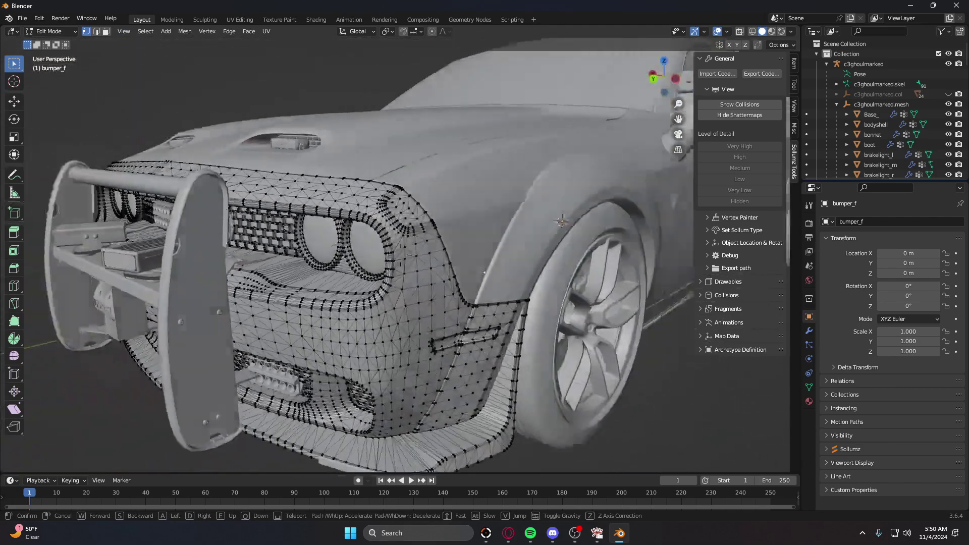
key(w)
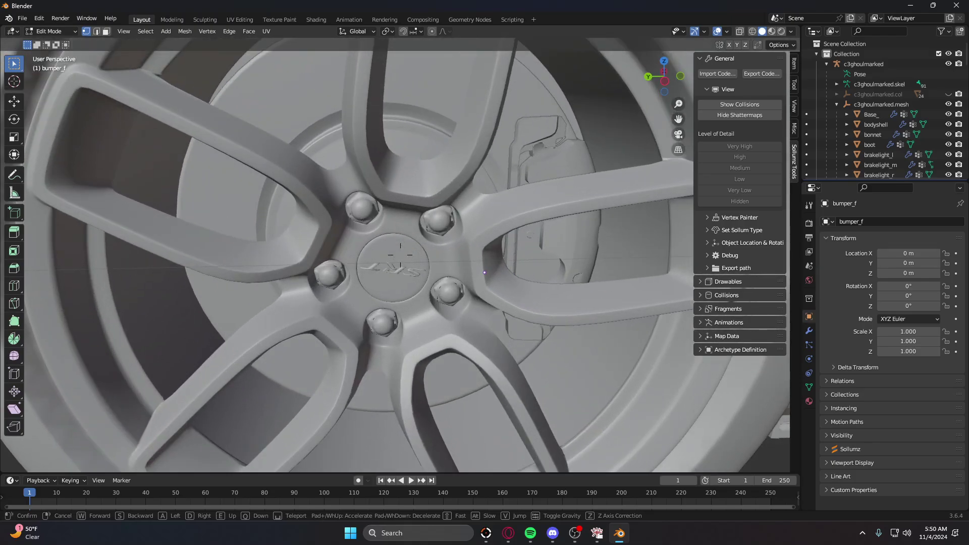
click(378, 282)
key(Tab)
click(379, 278)
key(Tab)
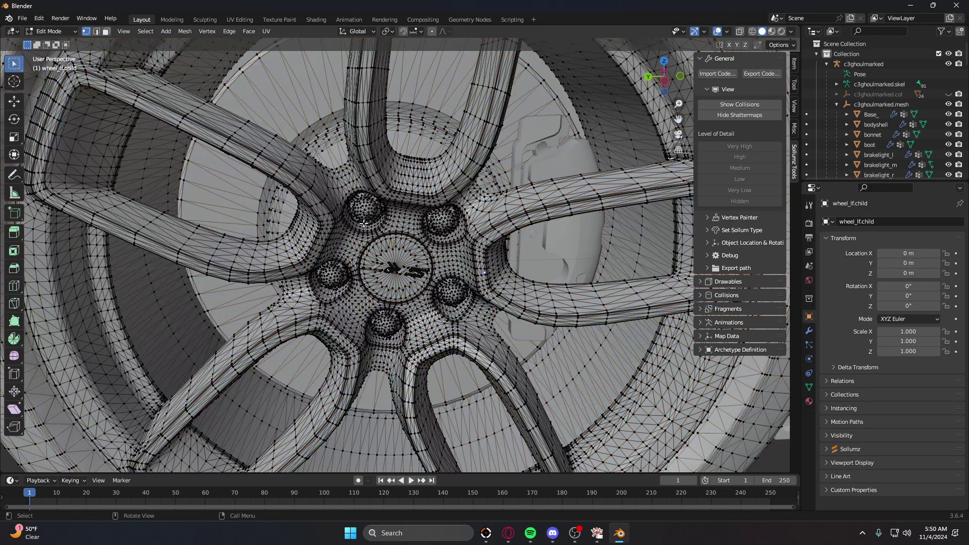
click(106, 31)
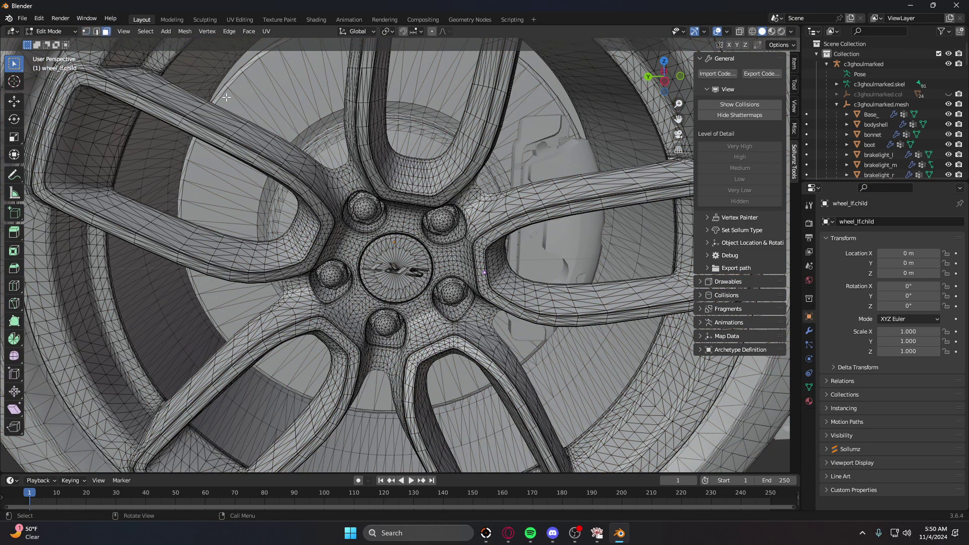
- Select the linked faces of all three SRT letters on the front wheel's hub cap and delete them
click(125, 32)
mouse_move(217, 167)
click(298, 361)
key(w)
click(297, 361)
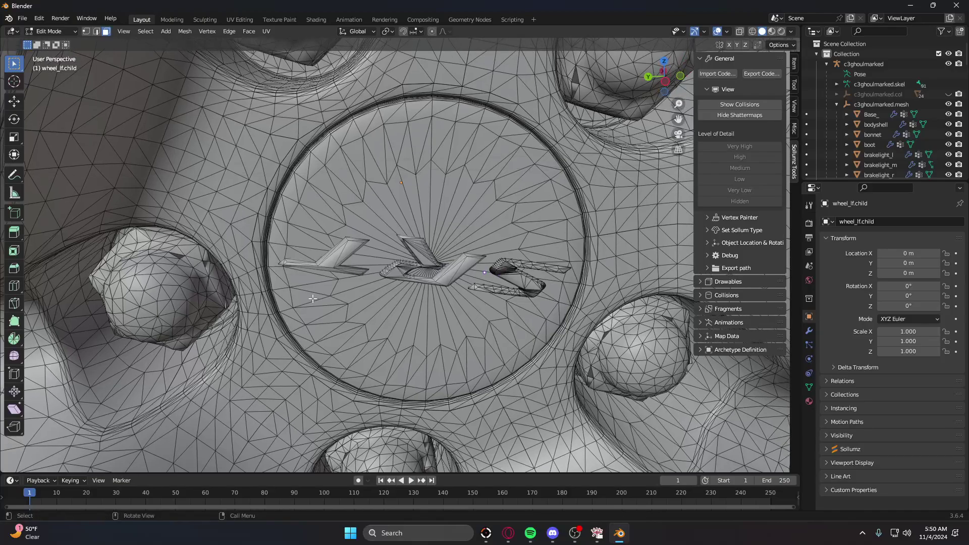
key(l)
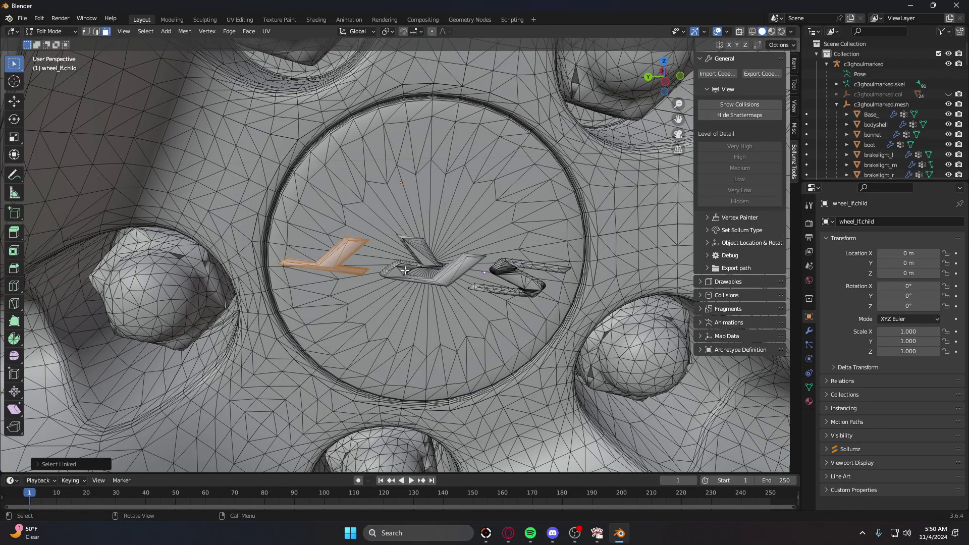
key(l)
key(l)
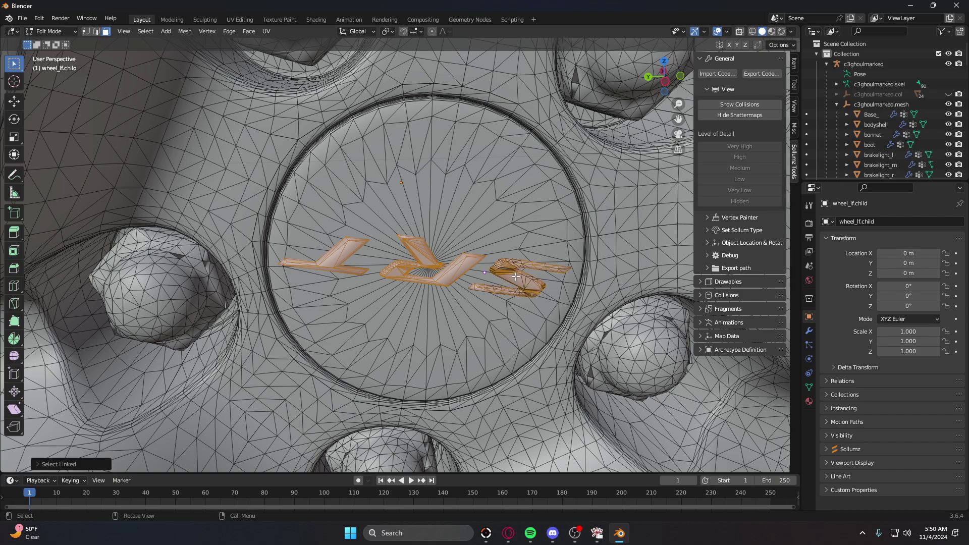
right_click(515, 278)
click(462, 461)
- Delete the remaining linked piece of the S on the front wheel's hub cap
key(l)
right_click(513, 277)
click(513, 277)
- Walk to the rear wheel on the same side and put its mesh wheel_lr.child into Edit Mode
click(125, 33)
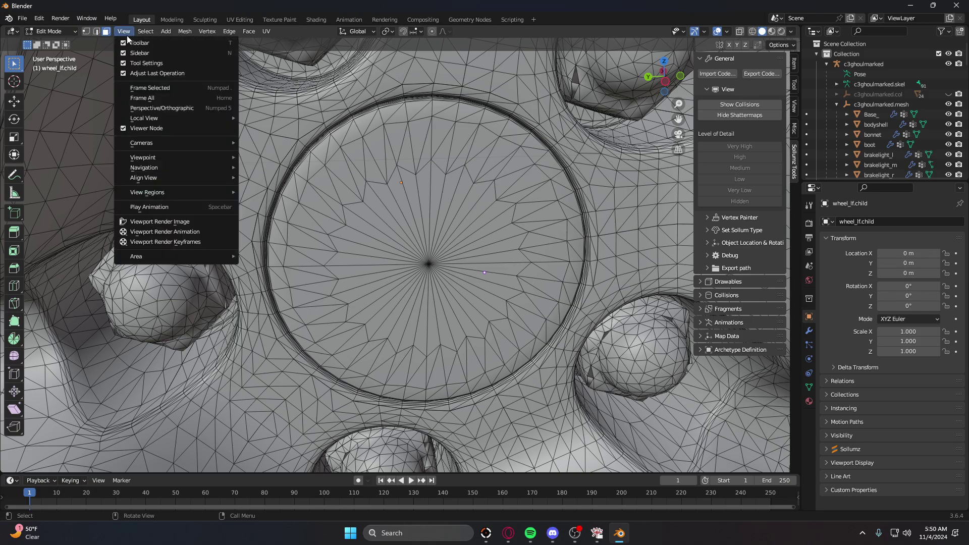
mouse_move(151, 167)
click(303, 363)
key(d)
key(w)
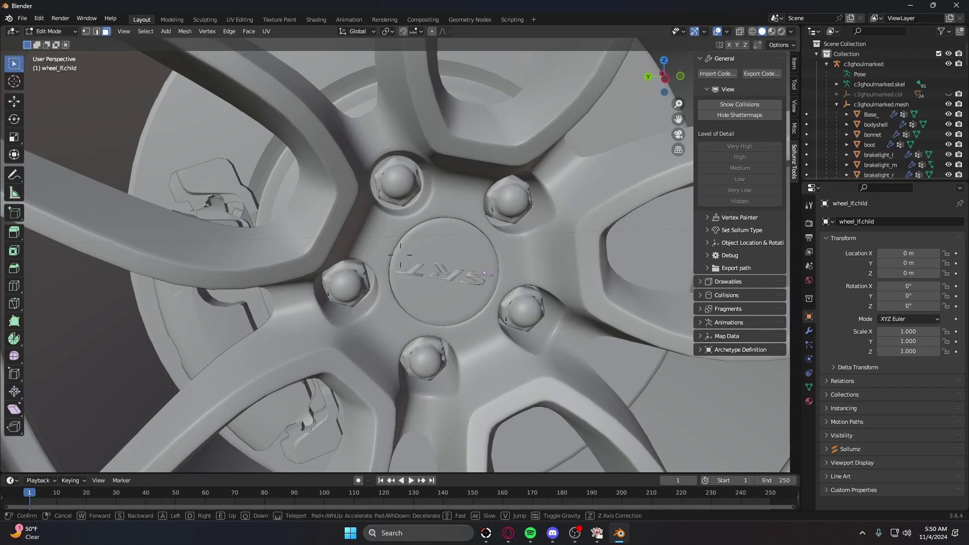
click(400, 255)
key(Tab)
click(396, 272)
key(Tab)
click(395, 271)
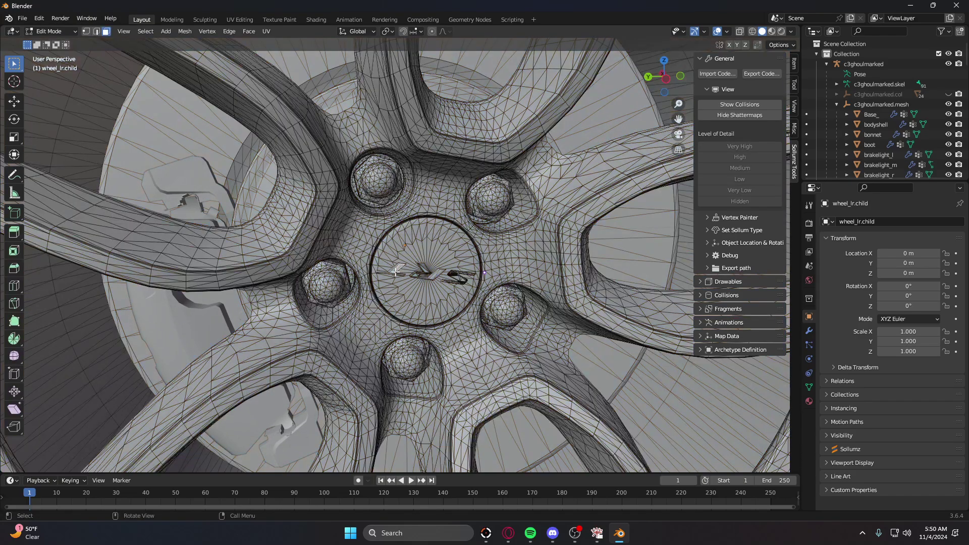
key(ctrl+l)
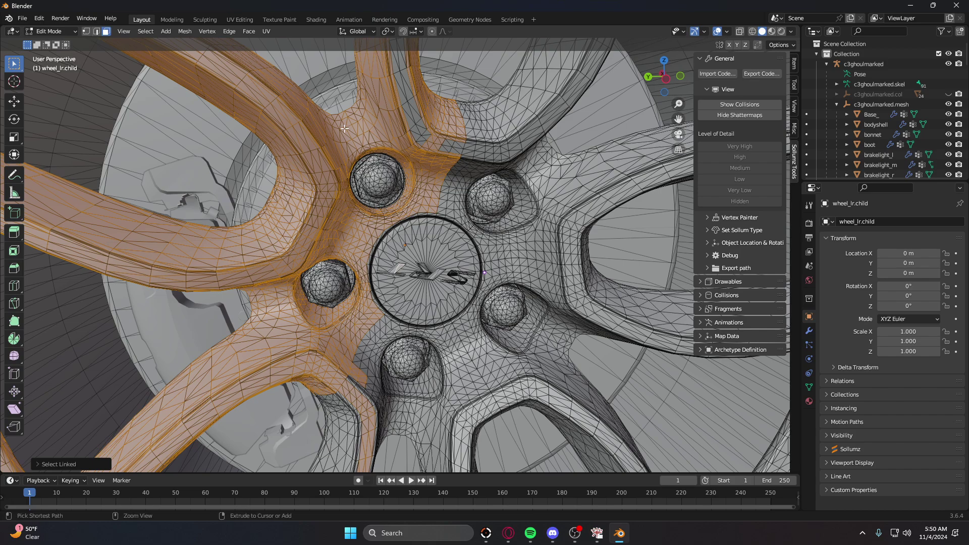
right_click(286, 182)
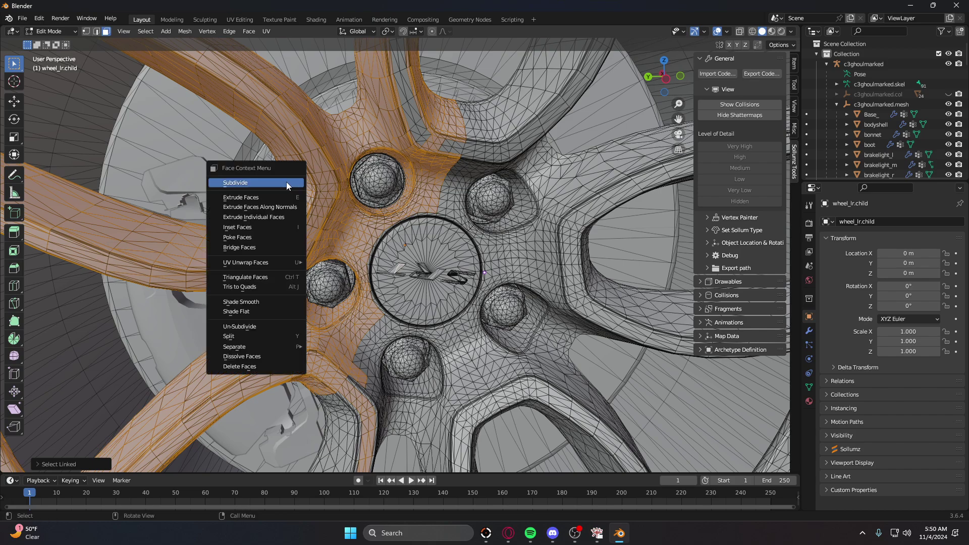
click(247, 367)
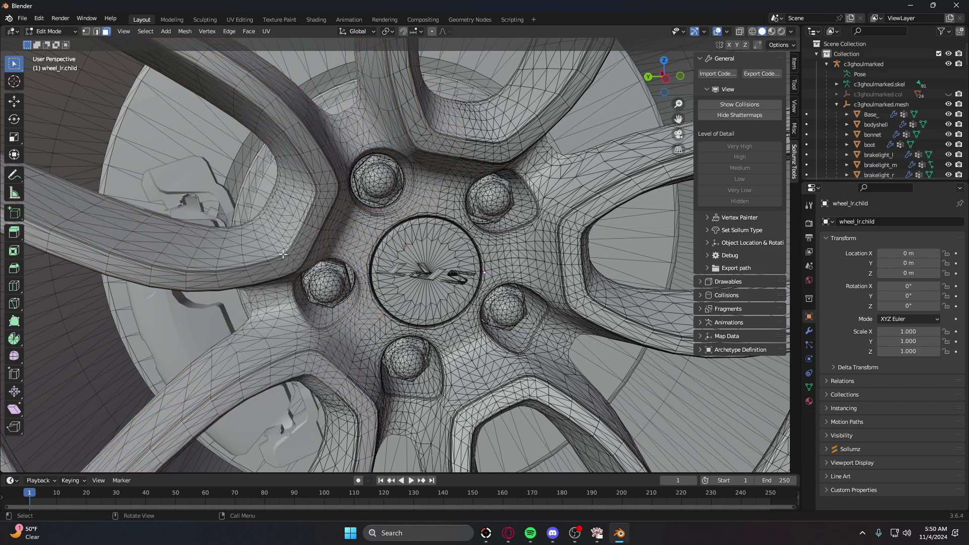
key(ctrl+z)
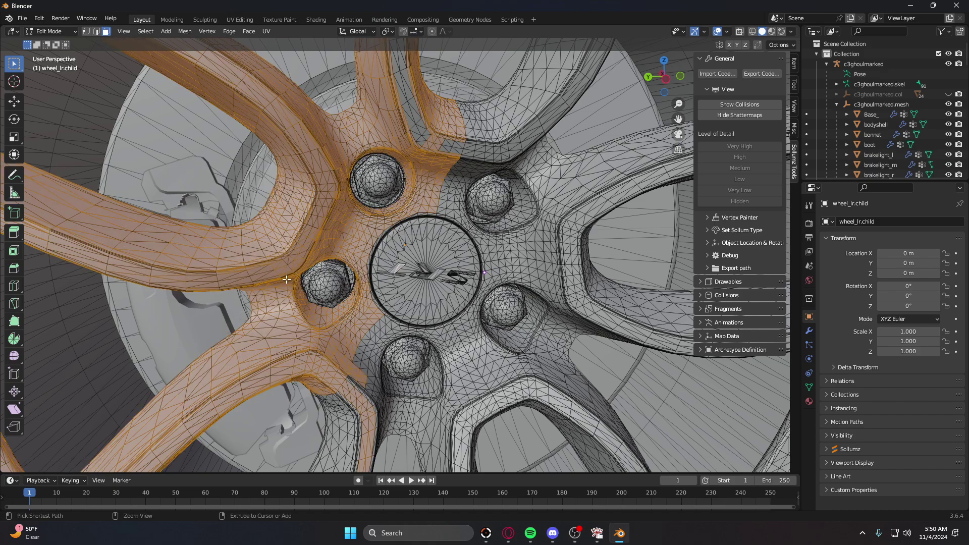
key(ctrl+z)
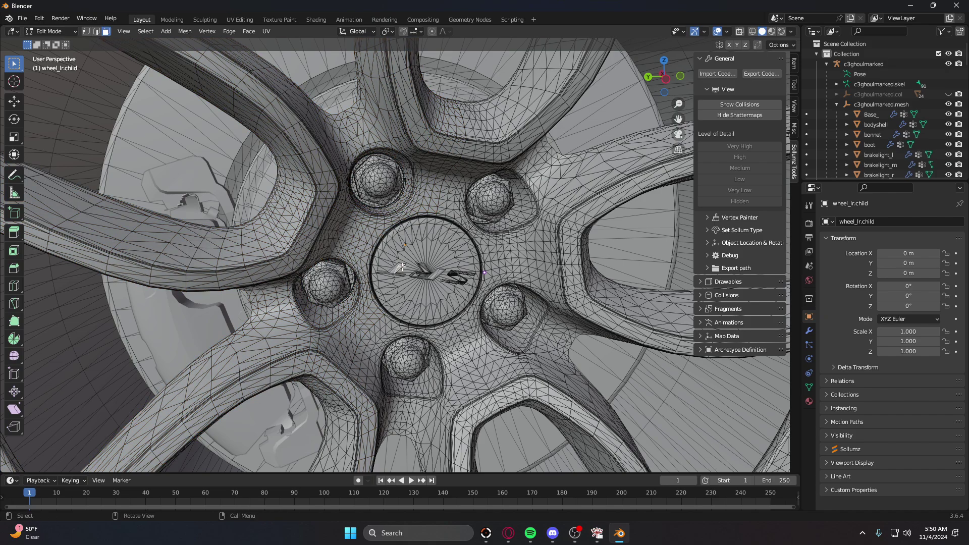
click(123, 31)
mouse_move(146, 167)
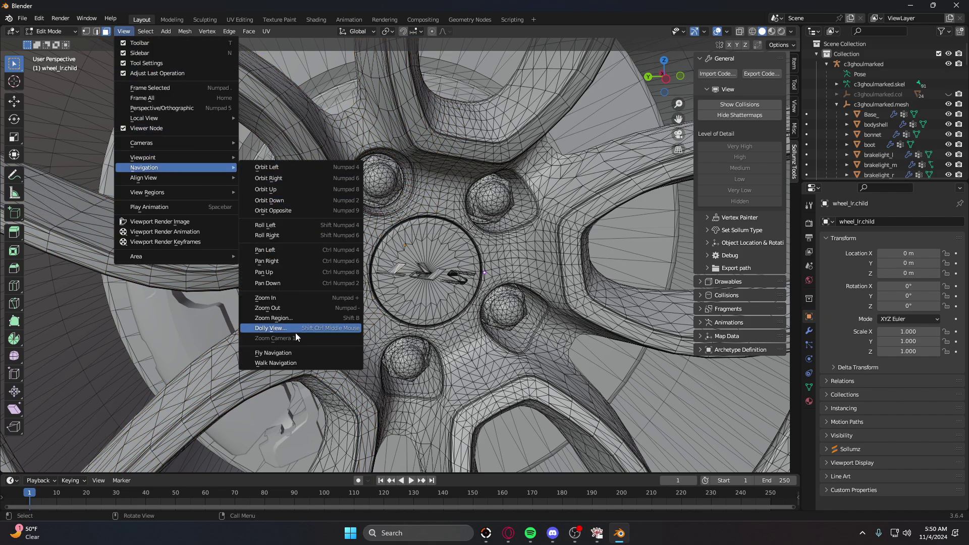
click(289, 355)
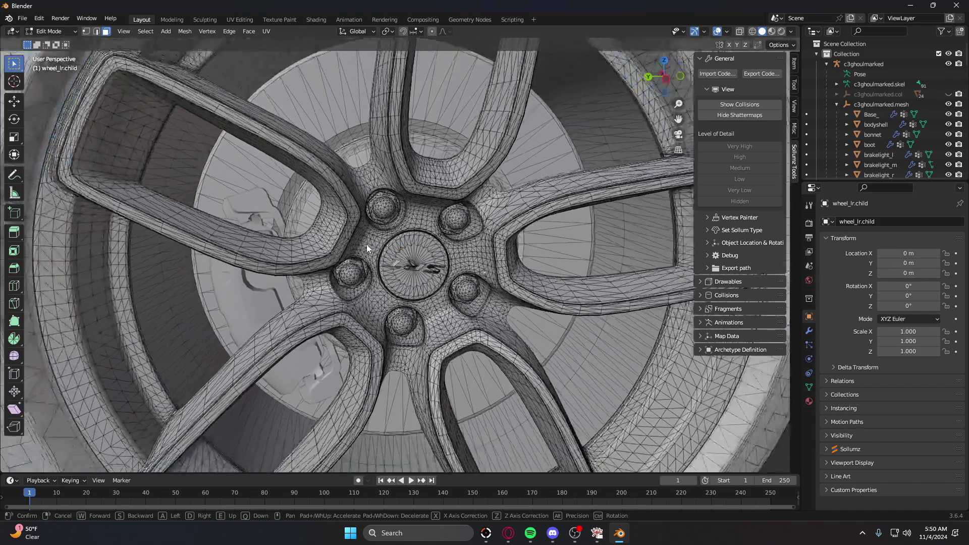
right_click(366, 244)
- Select the linked faces of the three SRT letters on the rear wheel's hub cap up close and delete them
click(124, 31)
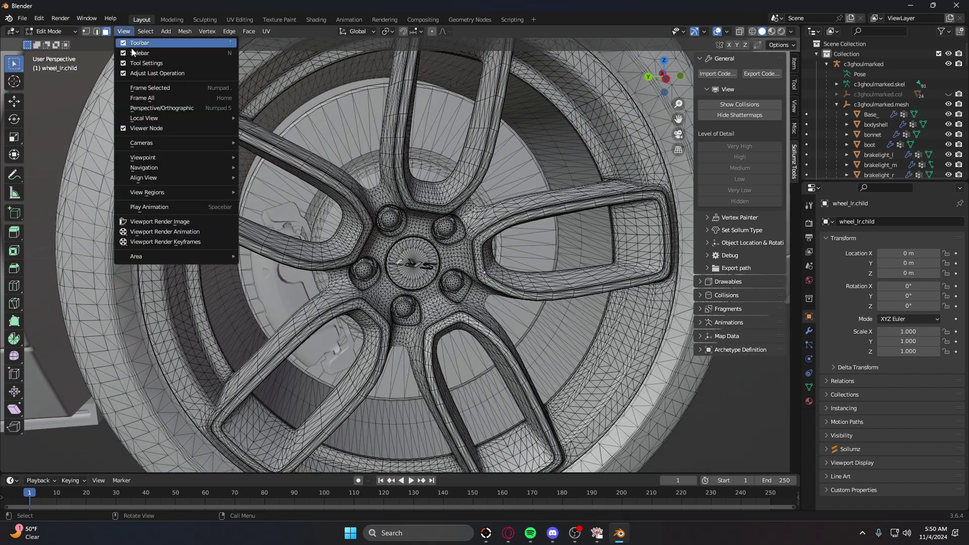
mouse_move(177, 167)
click(290, 362)
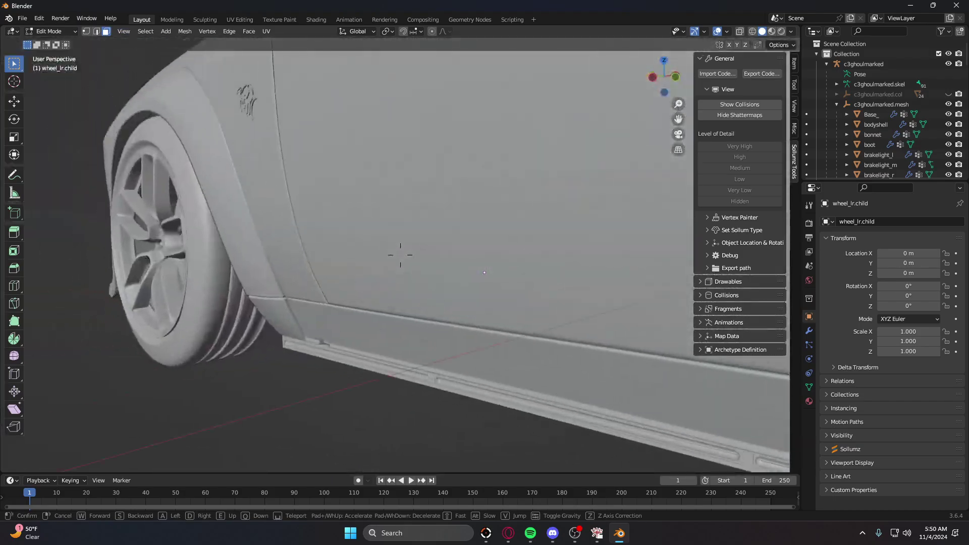
key(w)
key(d)
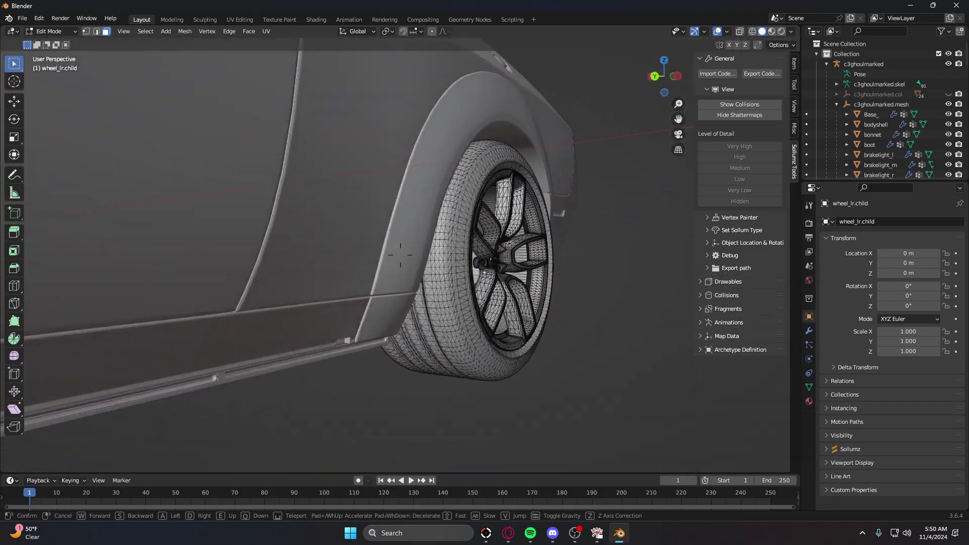
key(w)
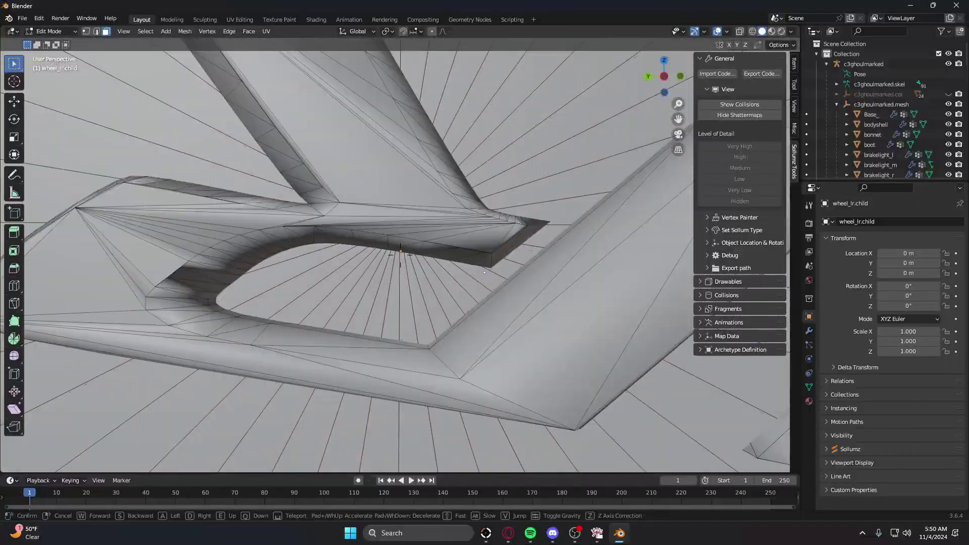
key(s)
click(348, 260)
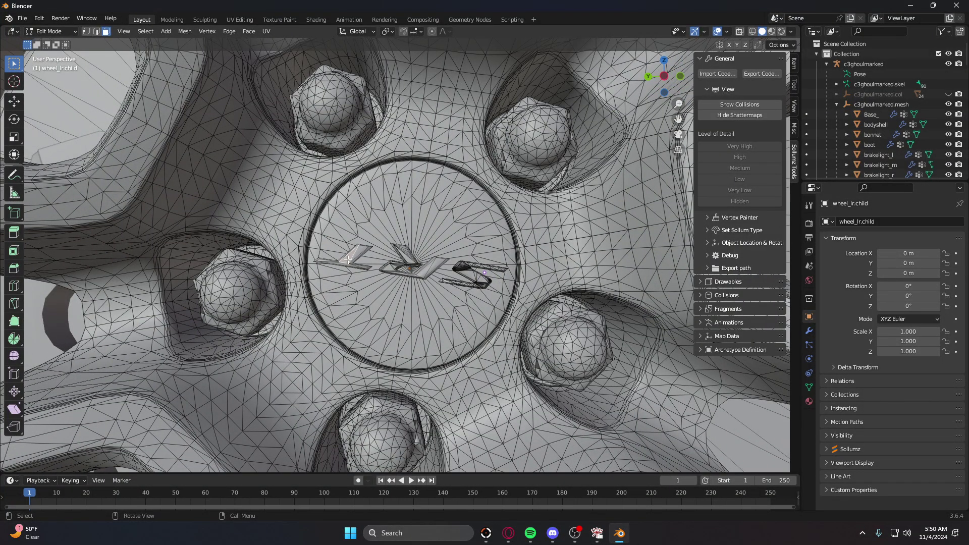
key(l)
key(l)
key(l)
right_click(470, 285)
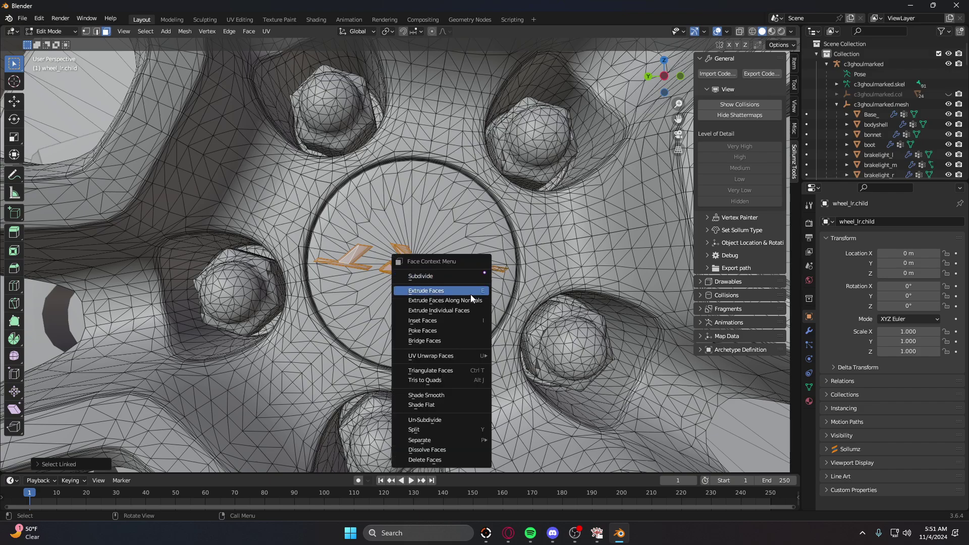
click(441, 457)
- Delete the leftover linked piece of the S on the rear wheel's hub cap
key(l)
right_click(469, 278)
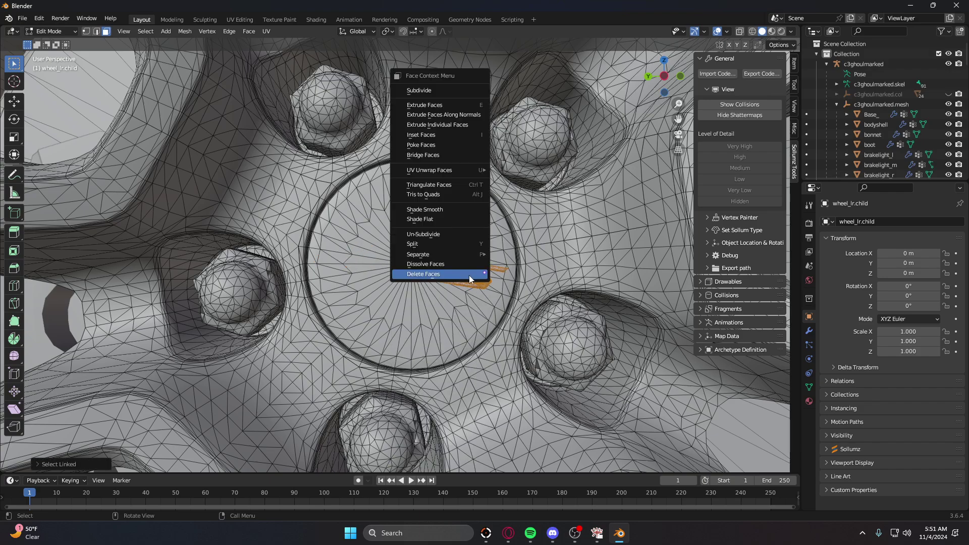
click(470, 279)
- Walk to the DODGE lettering between the taillights and put the boot mesh into Edit Mode with nothing selected
click(123, 31)
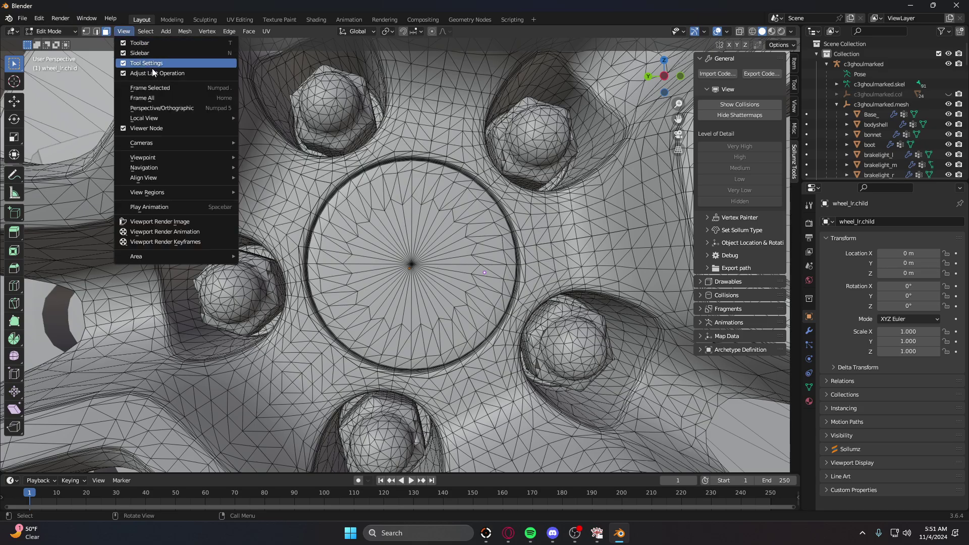
mouse_move(160, 167)
click(295, 363)
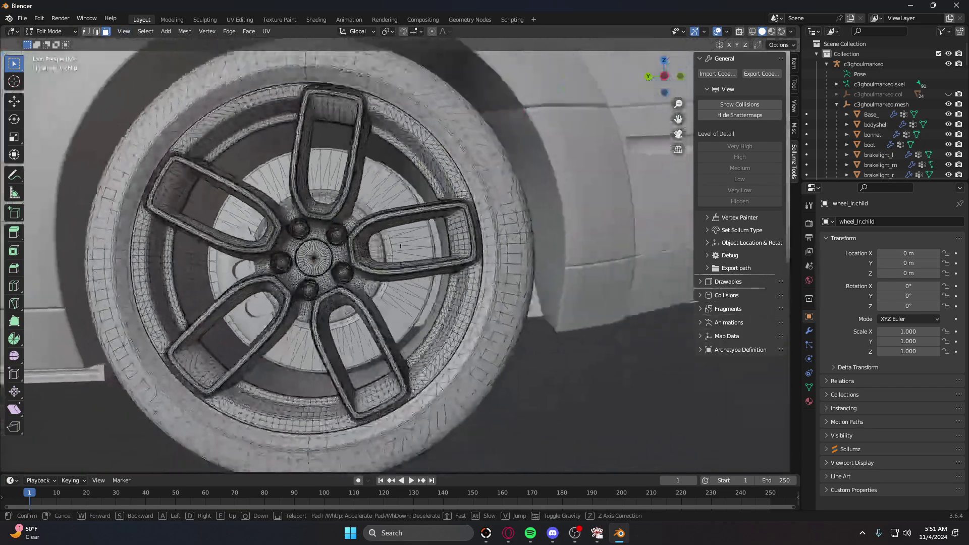
key(w)
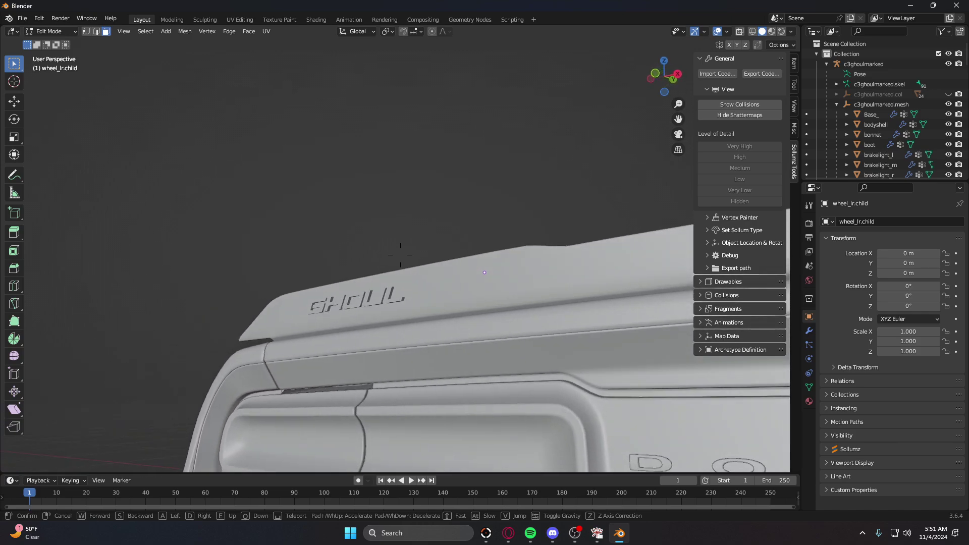
key(s)
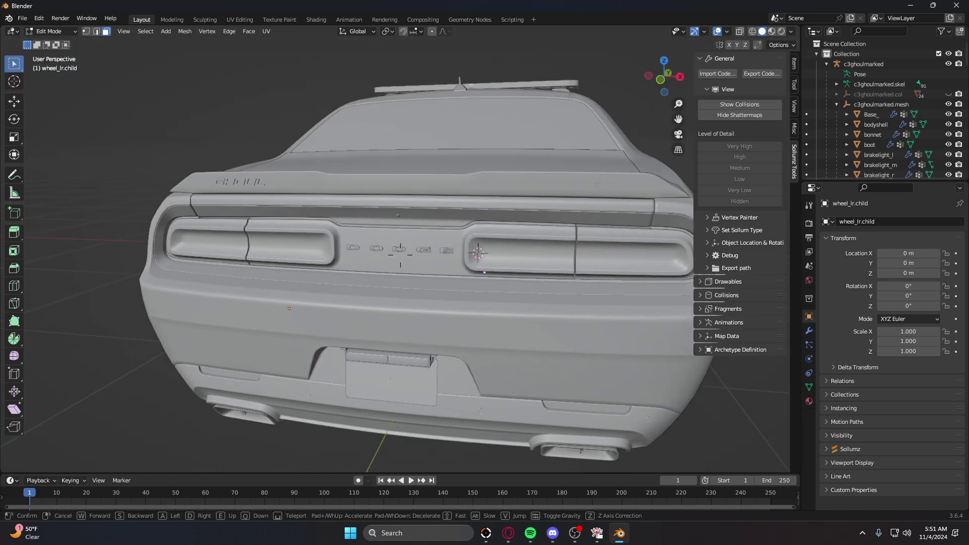
key(w)
key(s)
key(w)
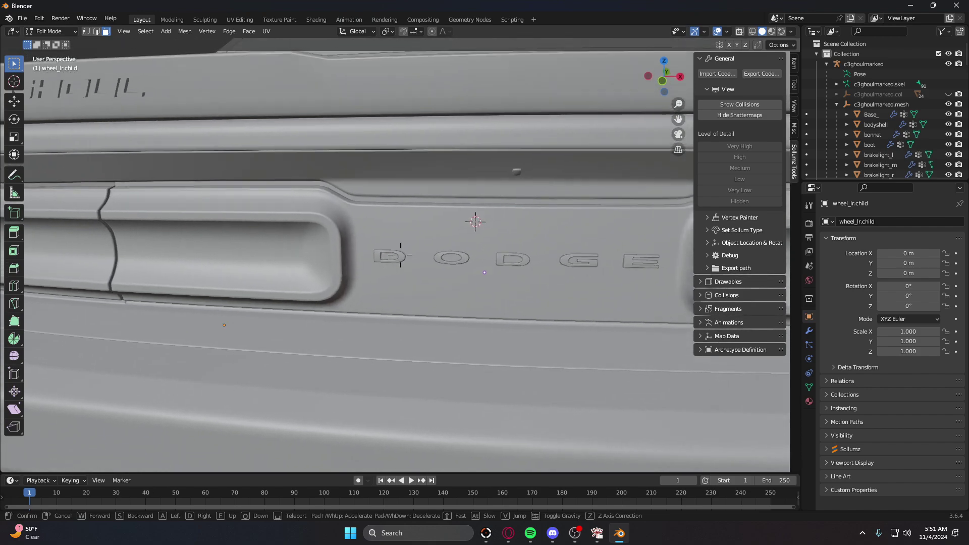
click(330, 345)
key(Tab)
click(363, 262)
key(Tab)
key(alt+a)
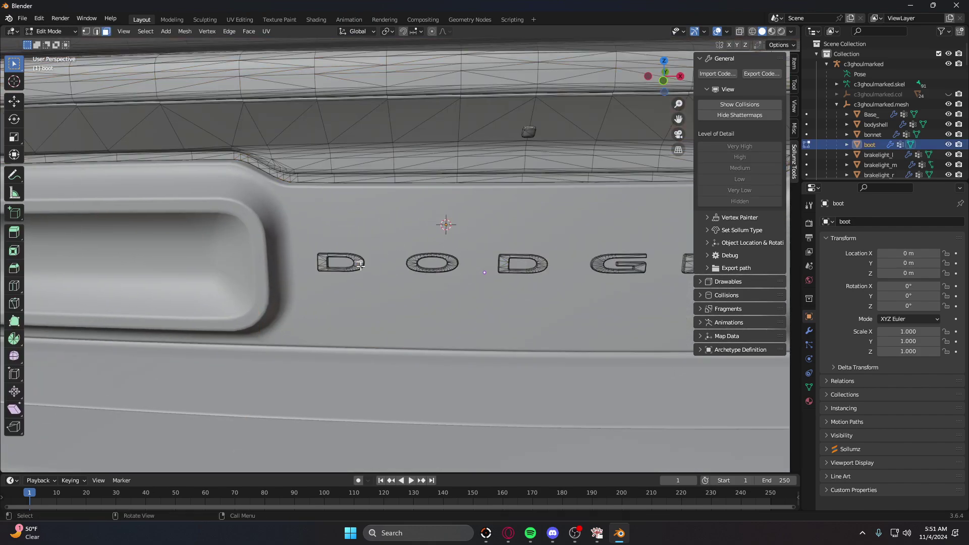
- Select the linked faces of all five DODGE letters on the boot mesh and delete them
key(l)
key(l)
key(l)
key(l)
key(l)
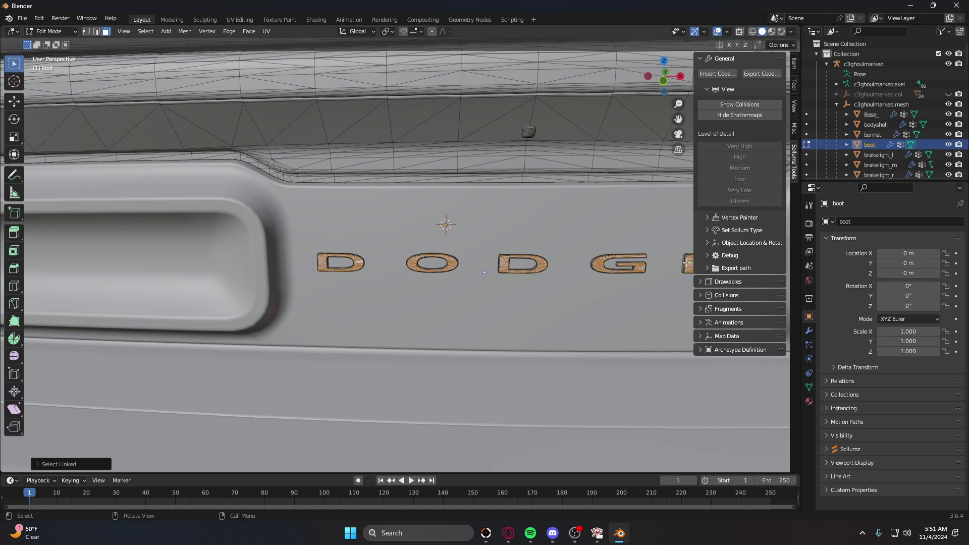
key(l)
key(l)
key(l)
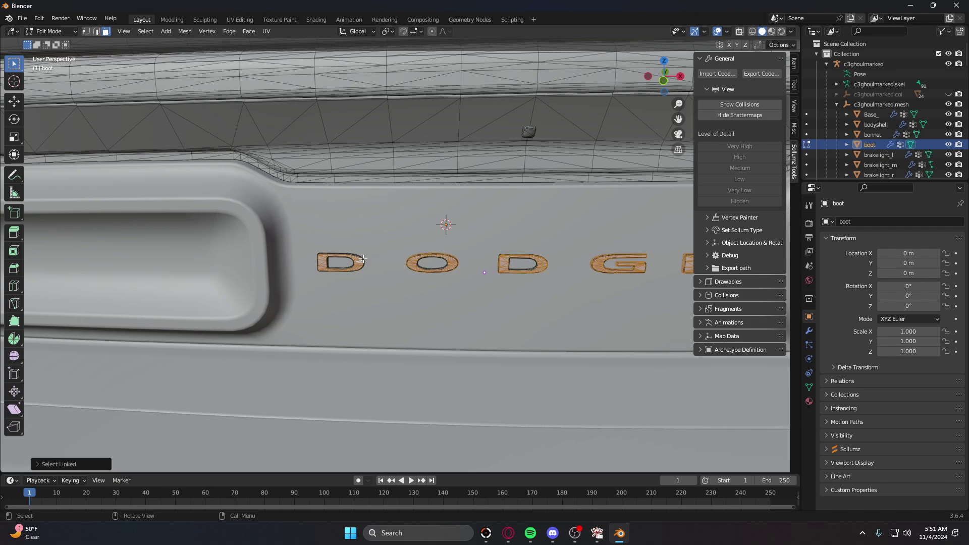
key(l)
key(l)
key(l)
key(l)
right_click(379, 271)
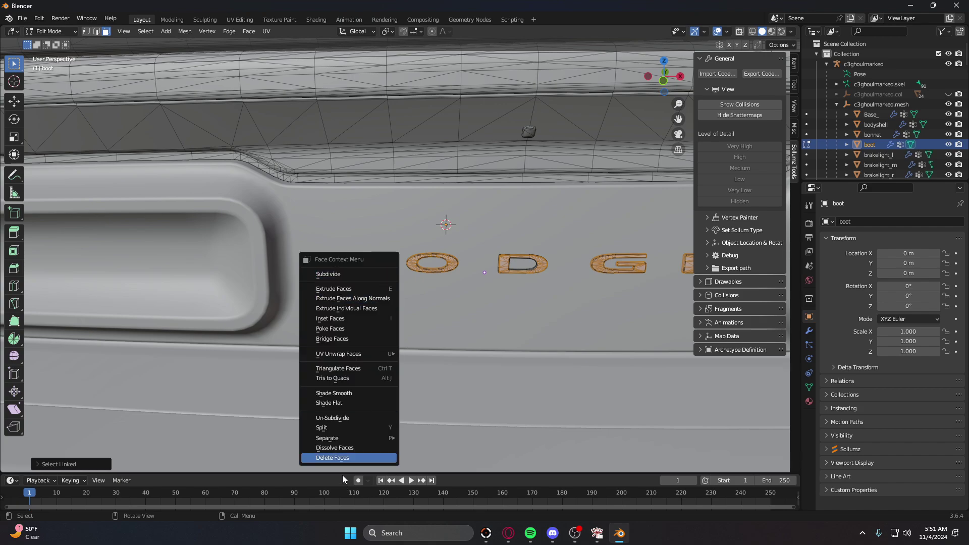
click(362, 457)
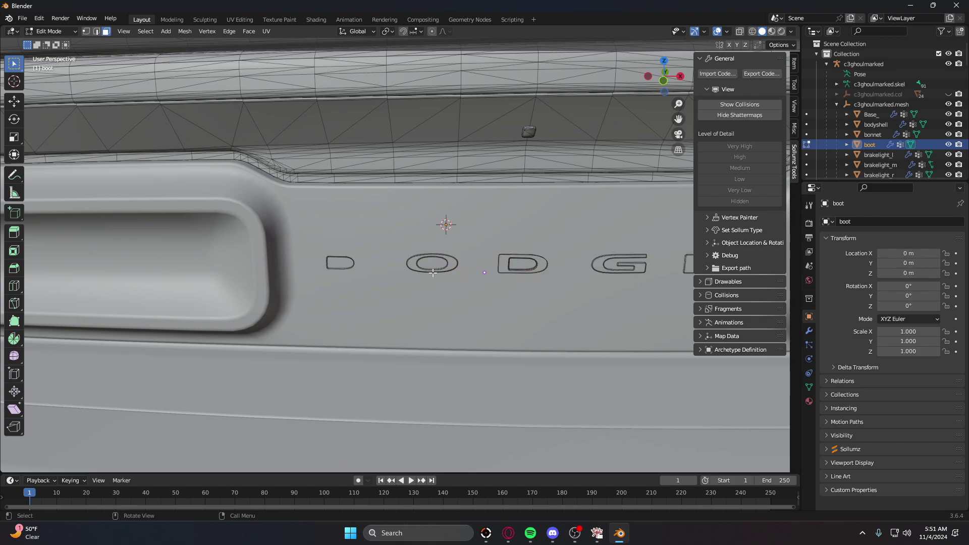
- Select and delete the leftover linked outline pieces of the DODGE letters, including the inner outline of the second D
key(l)
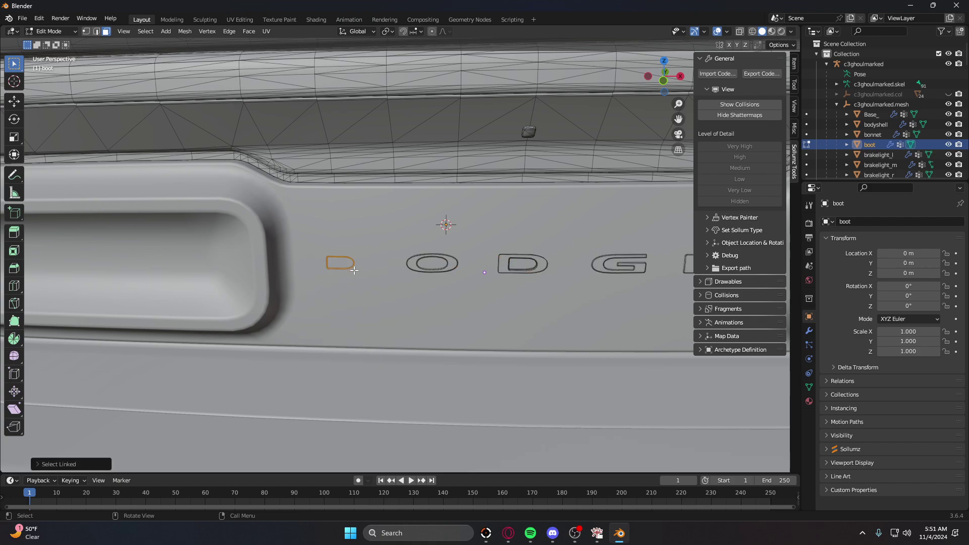
key(l)
key(l)
key(l)
key(l)
key(l)
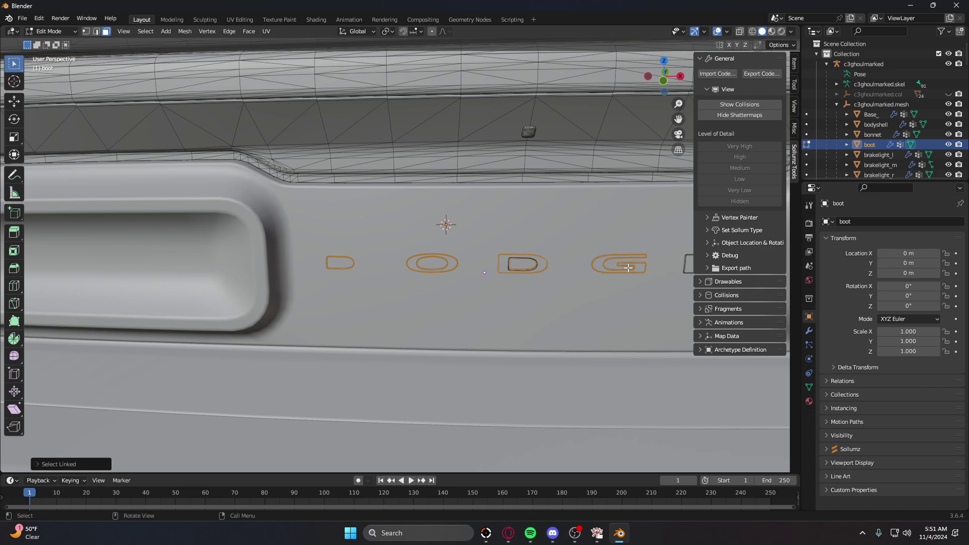
right_click(684, 265)
click(683, 264)
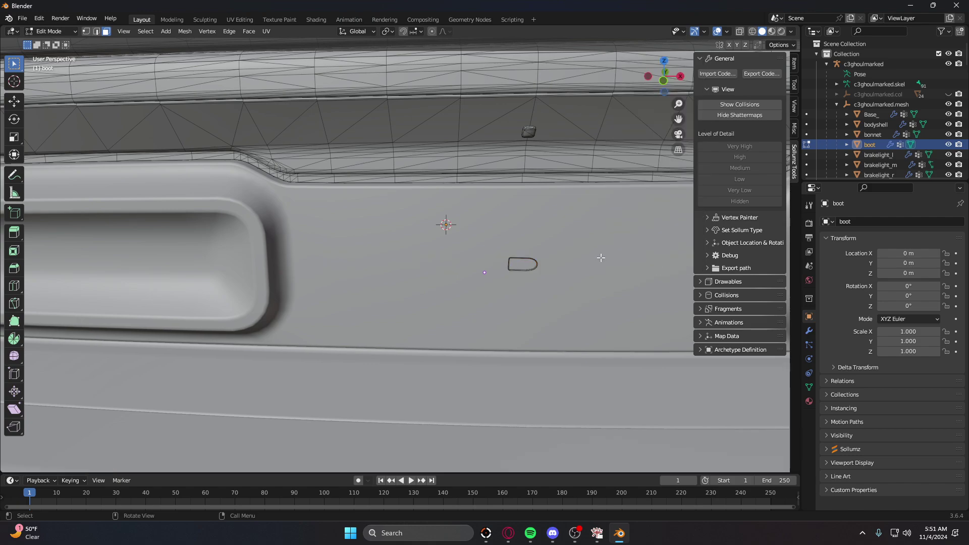
key(l)
right_click(535, 268)
click(534, 269)
- Select the linked faces of the three SRT letters on the boot's rear spoiler and delete them
click(124, 32)
mouse_move(156, 168)
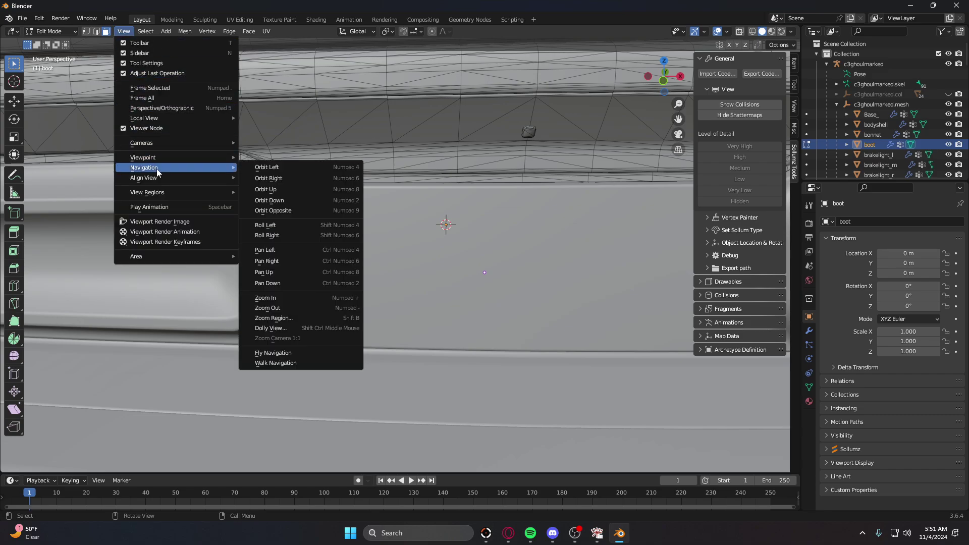
click(278, 364)
key(s)
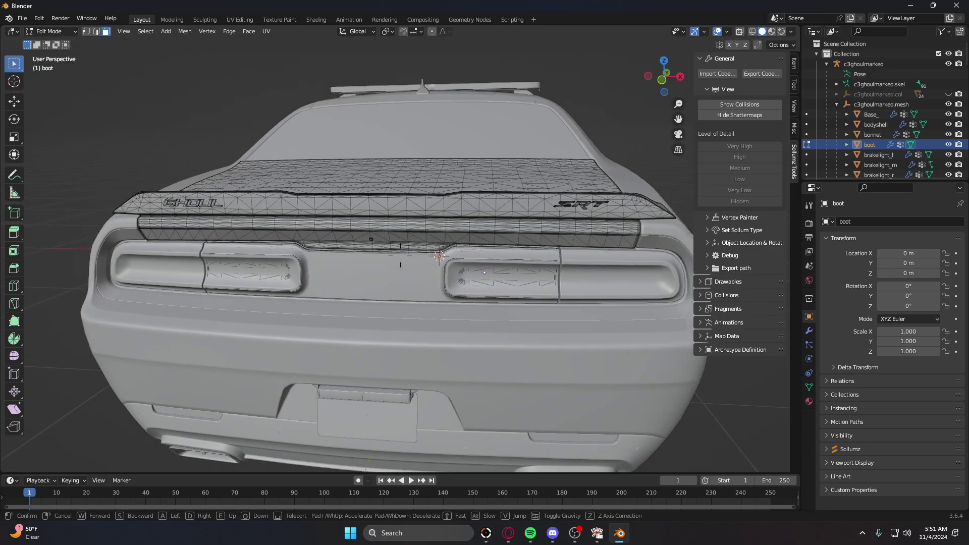
key(w)
key(d)
key(w)
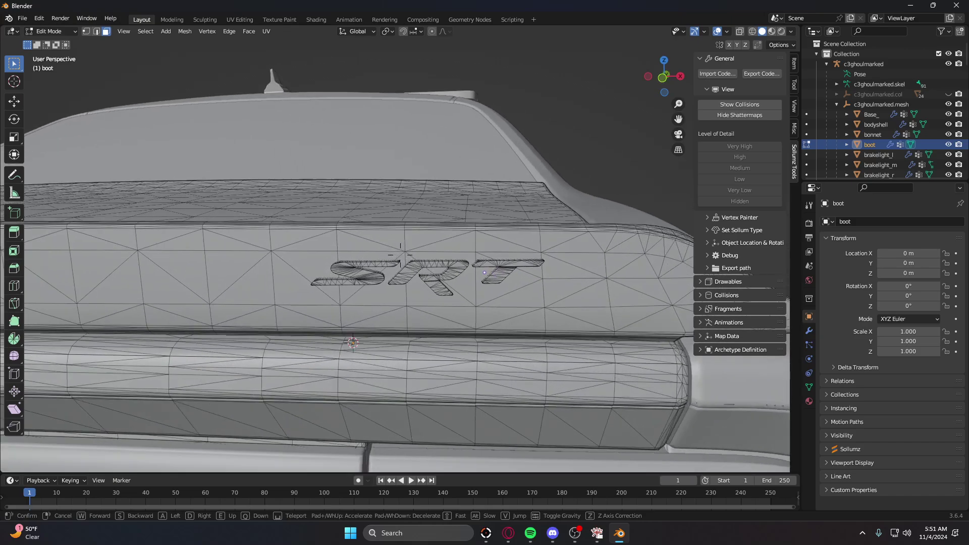
click(278, 365)
key(l)
key(l)
key(l)
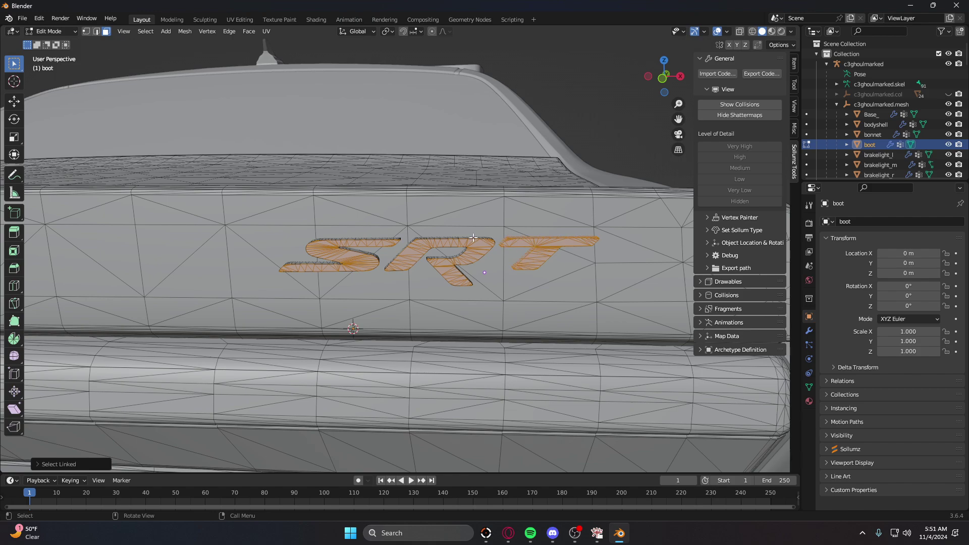
right_click(362, 238)
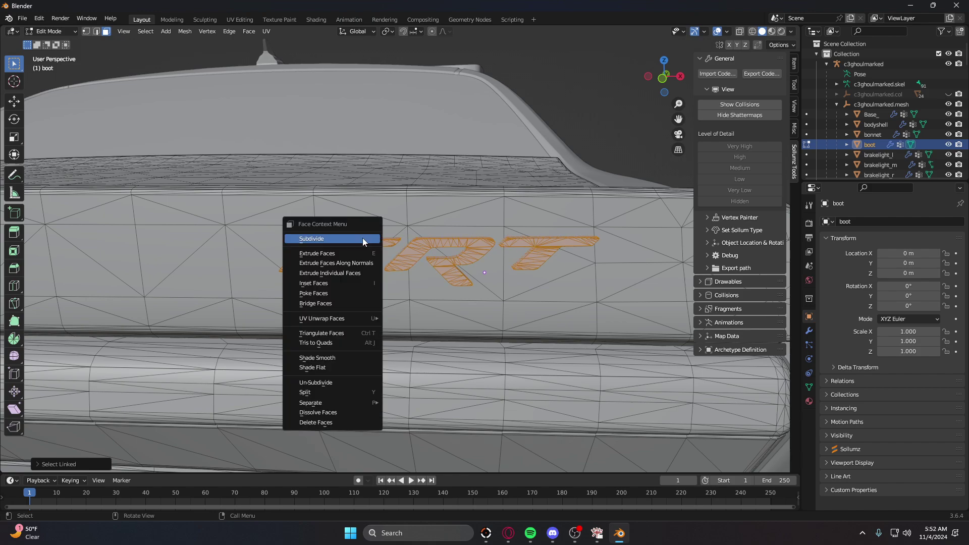
click(344, 420)
- Walk to the rear brake caliper and open its mesh hub_rr in Edit Mode to inspect it for badge geometry
click(126, 32)
mouse_move(232, 168)
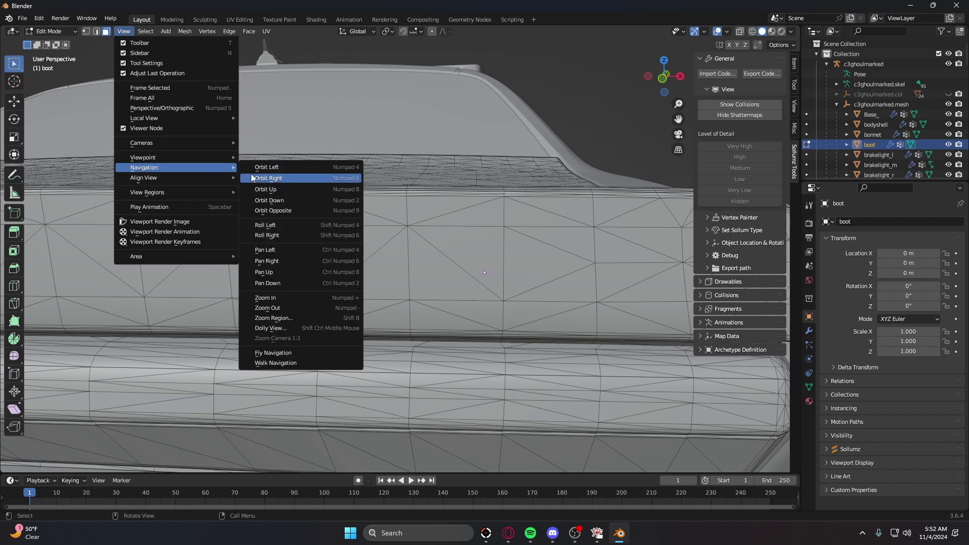
click(281, 359)
key(d)
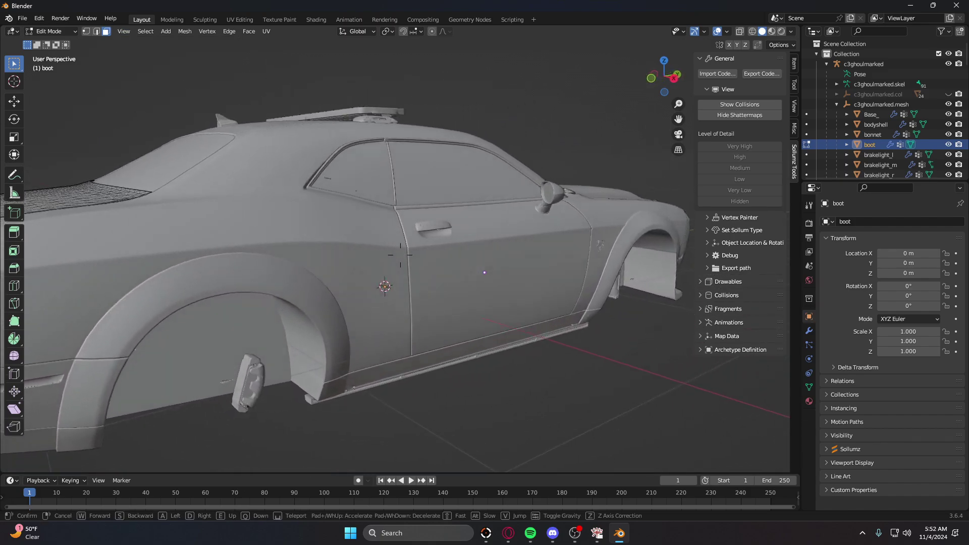
key(w)
click(281, 360)
key(Tab)
click(391, 274)
key(Tab)
click(397, 276)
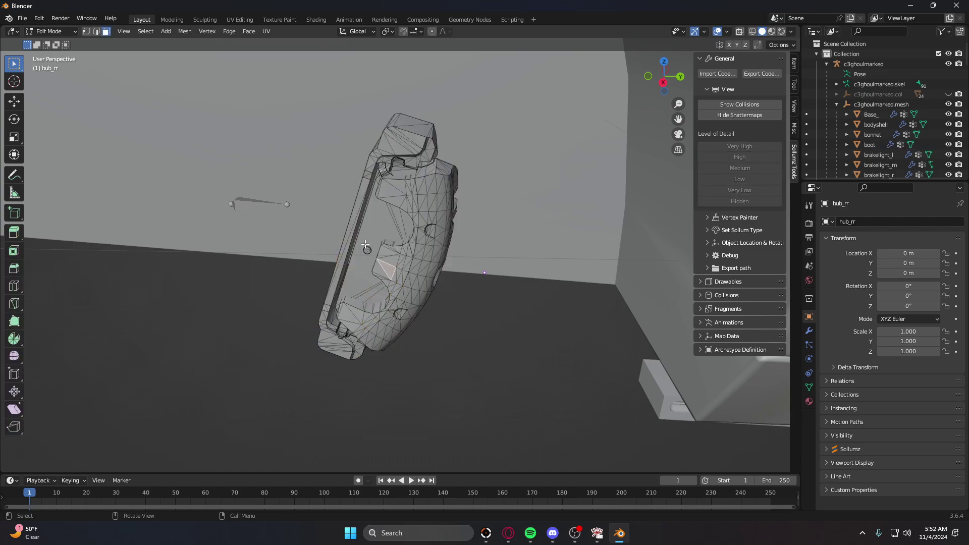
- Walk into the cabin to the SRT badge on the steering wheel and put the steeringwheel mesh into Edit Mode
click(121, 31)
mouse_move(137, 165)
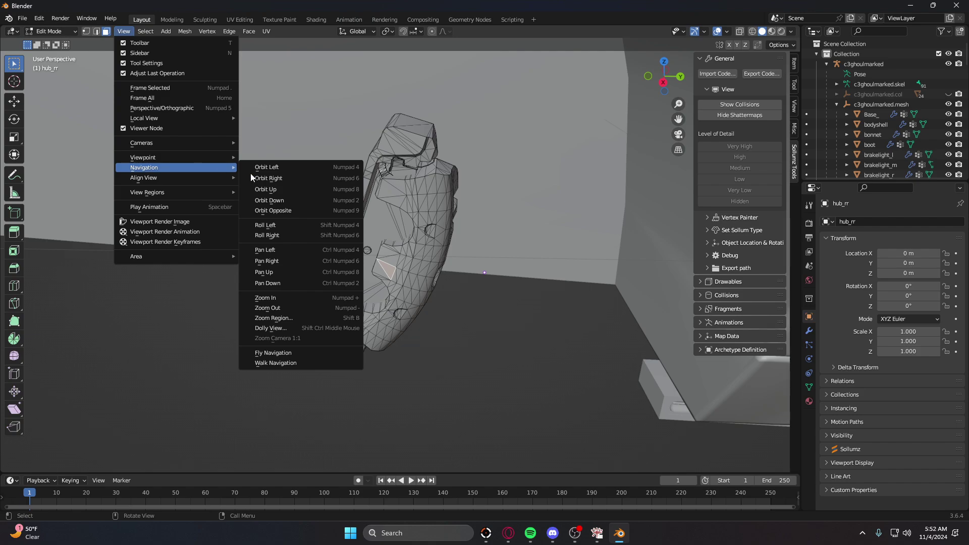
click(303, 362)
key(s)
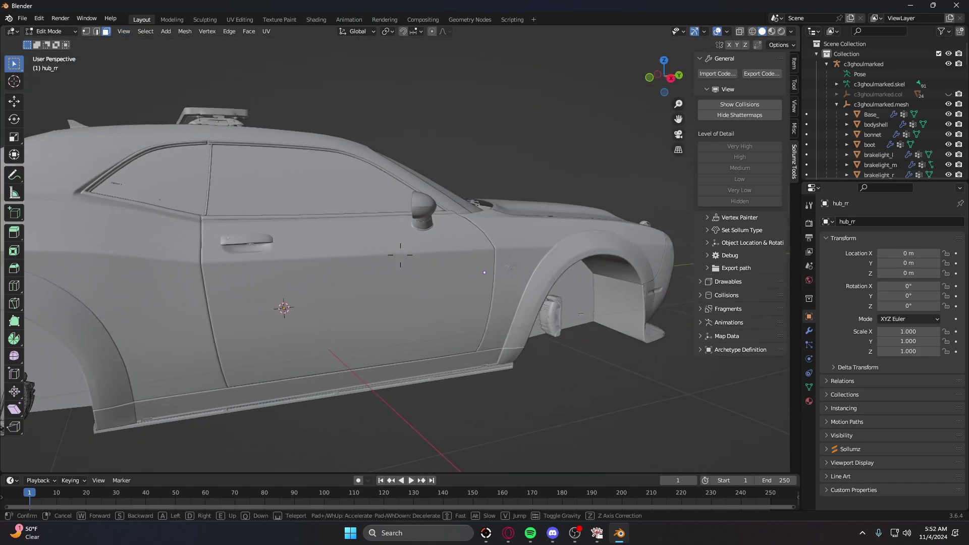
key(w)
key(w)
key(d)
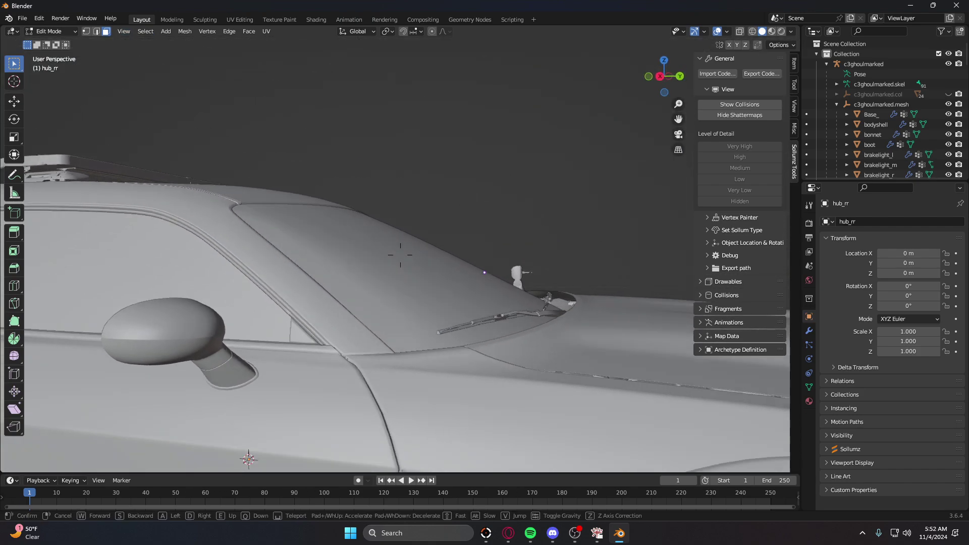
key(a)
key(w)
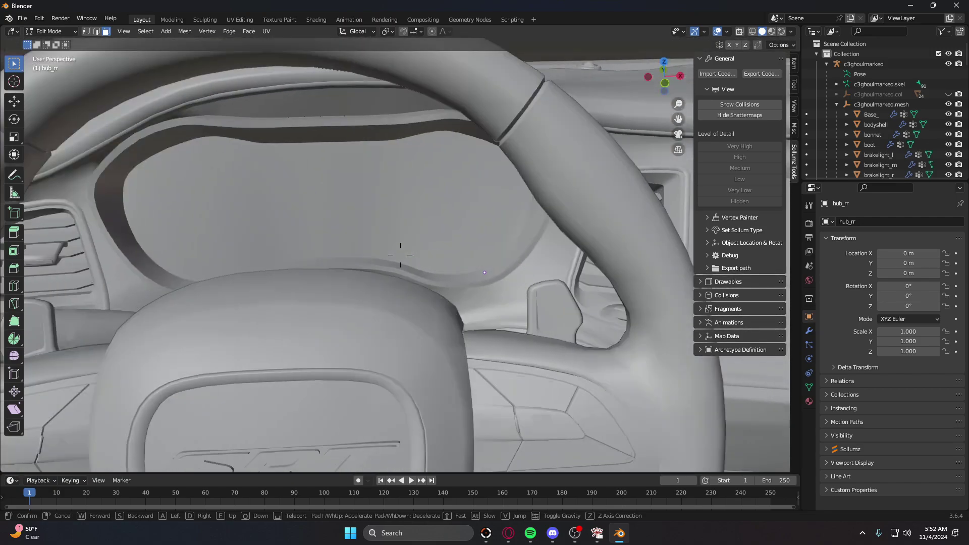
key(s)
key(w)
key(w)
click(400, 255)
key(Tab)
click(342, 285)
key(Tab)
click(345, 292)
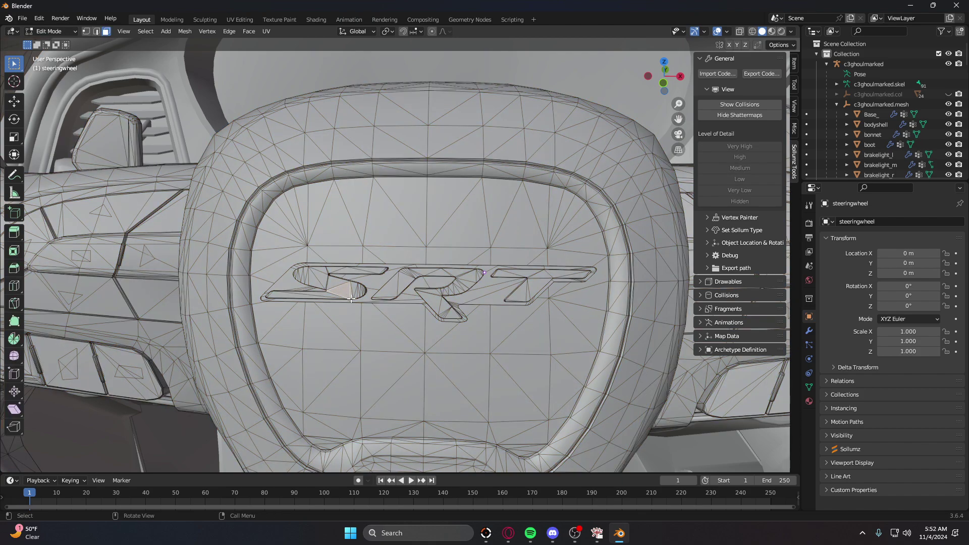
- Select the linked faces of the SRT letters and their backing on the steering wheel and delete them
key(l)
key(l)
key(l)
key(l)
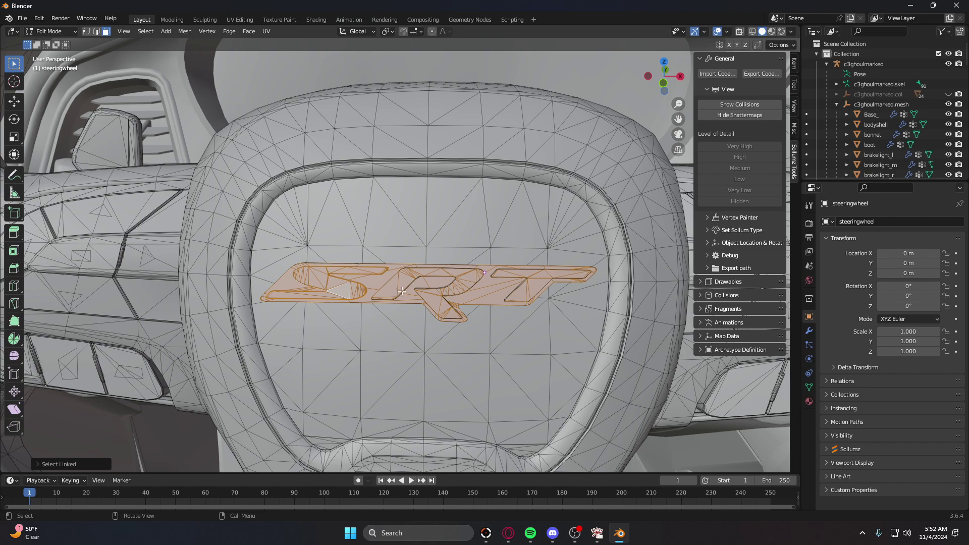
key(l)
key(l)
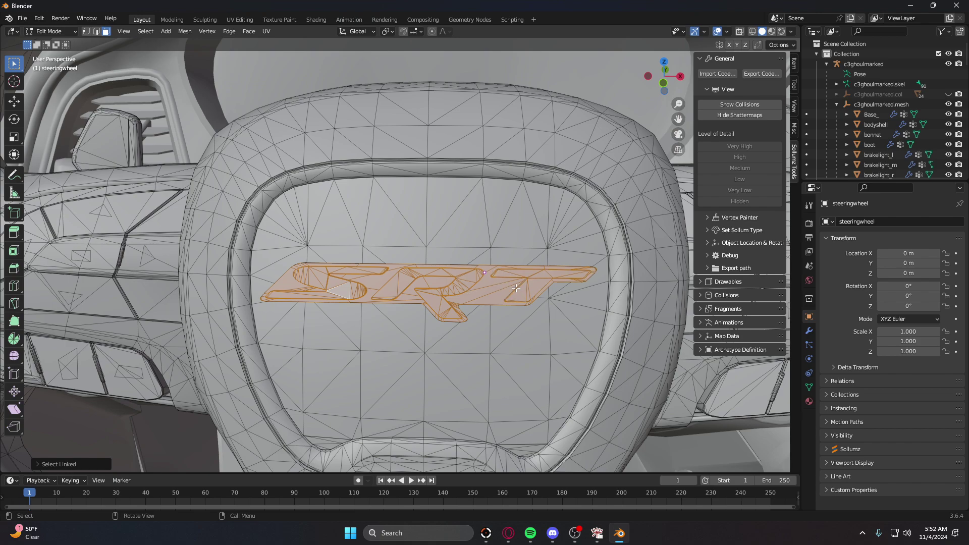
right_click(441, 315)
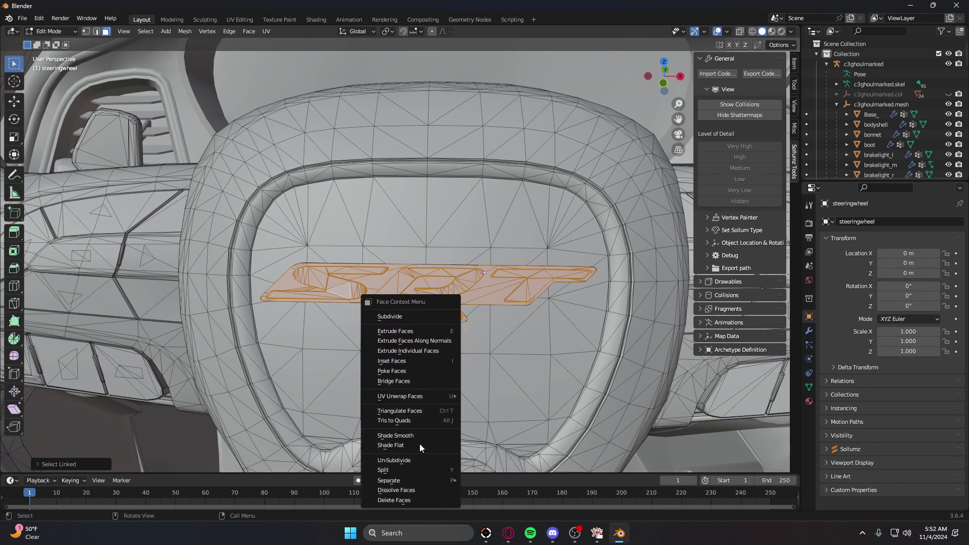
click(414, 501)
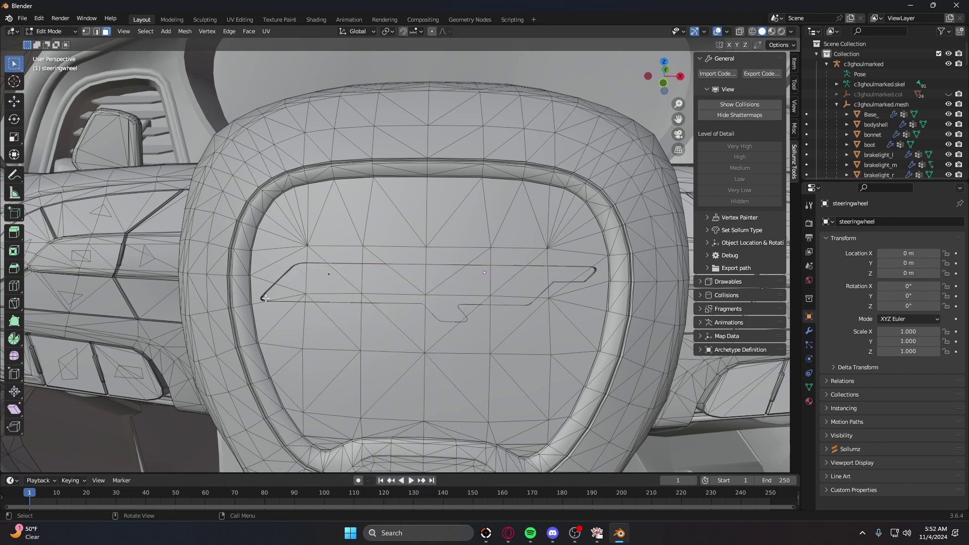
- Delete the leftover linked outline of the steering wheel's SRT badge and the stray vertices on the pad, ending in face selection mode
key(l)
right_click(512, 296)
click(511, 297)
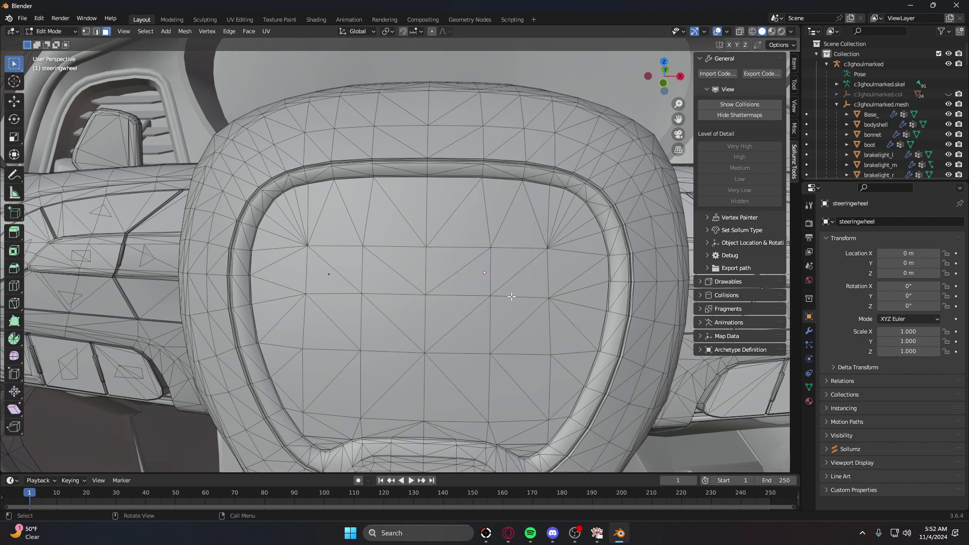
click(86, 32)
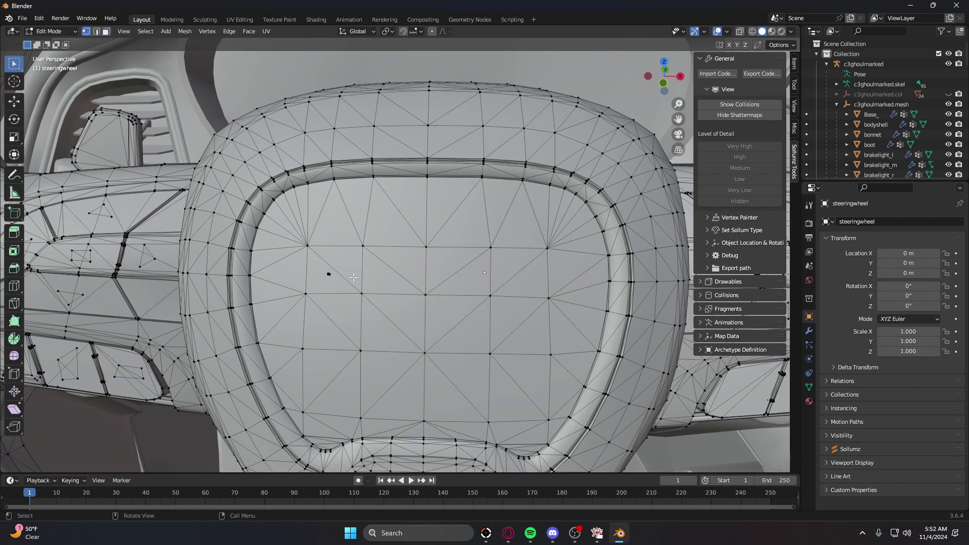
right_click(327, 271)
click(106, 32)
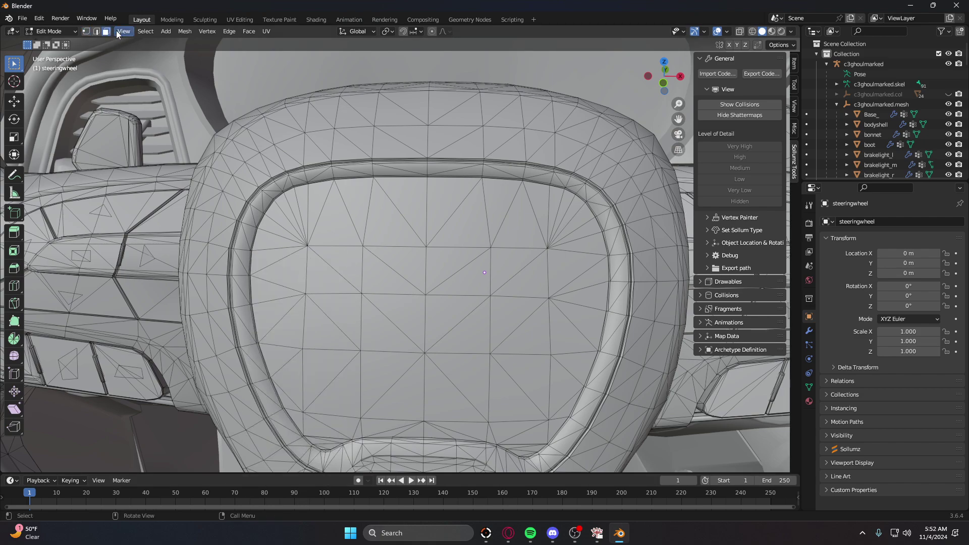
- Walk back to view the front seat and put the chassis mesh into Edit Mode with a backrest face selected
click(124, 31)
mouse_move(212, 168)
click(304, 364)
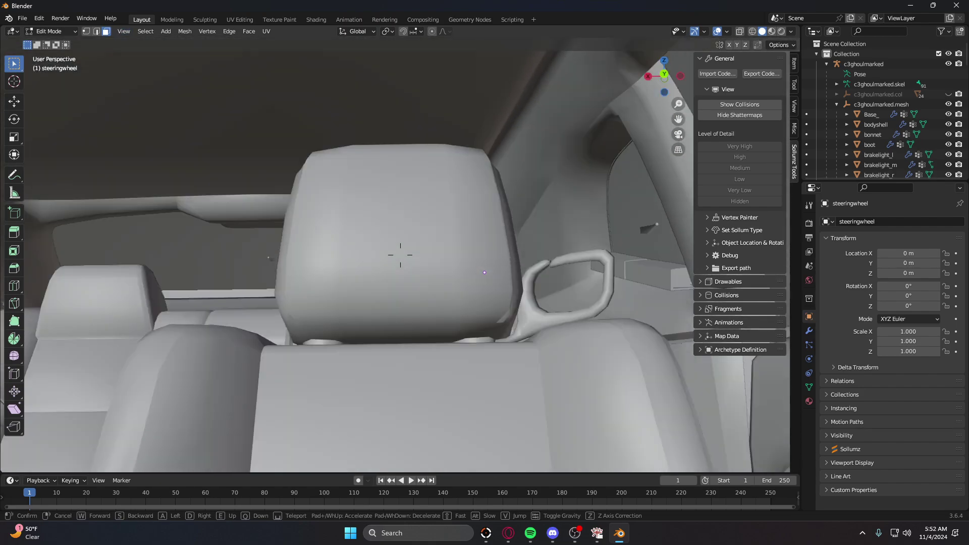
key(s)
click(389, 323)
click(390, 322)
key(Tab)
click(389, 322)
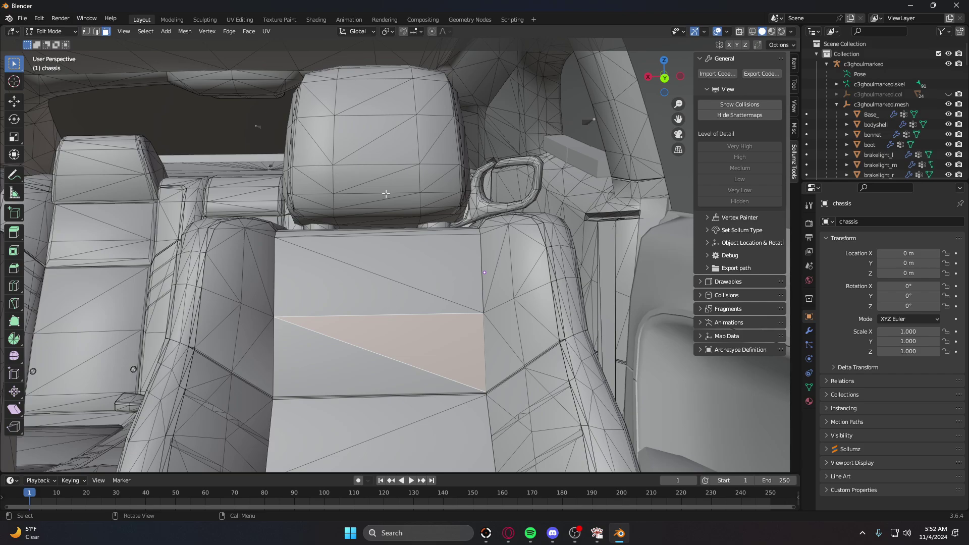
- Walk through the cabin and examine the front seats, dashboard and centre console for remaining badges
click(124, 32)
mouse_move(164, 167)
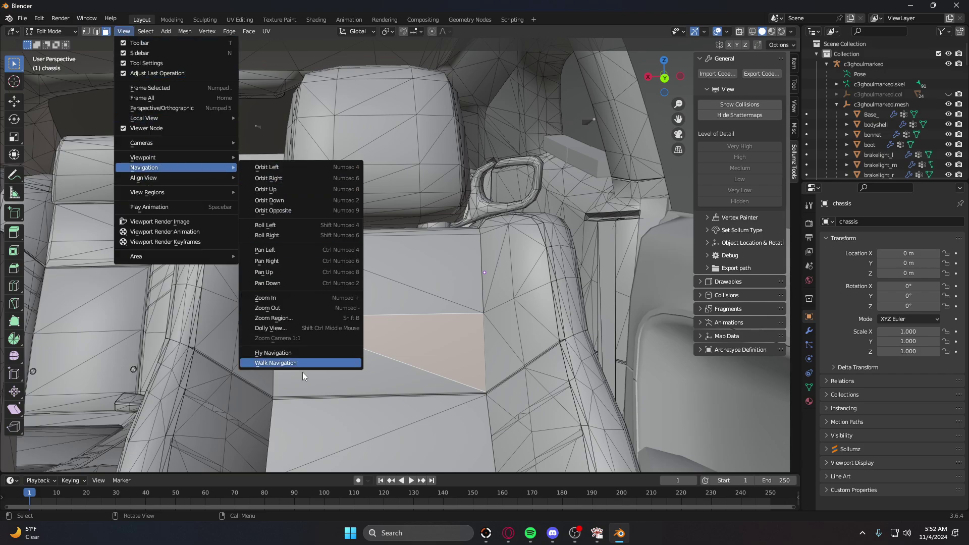
click(303, 364)
key(w)
key(w)
key(s)
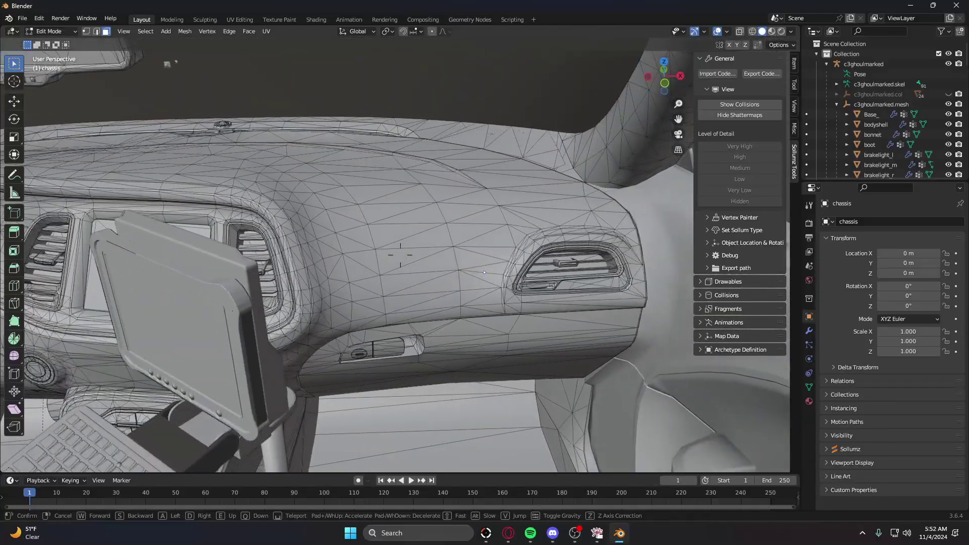
key(s)
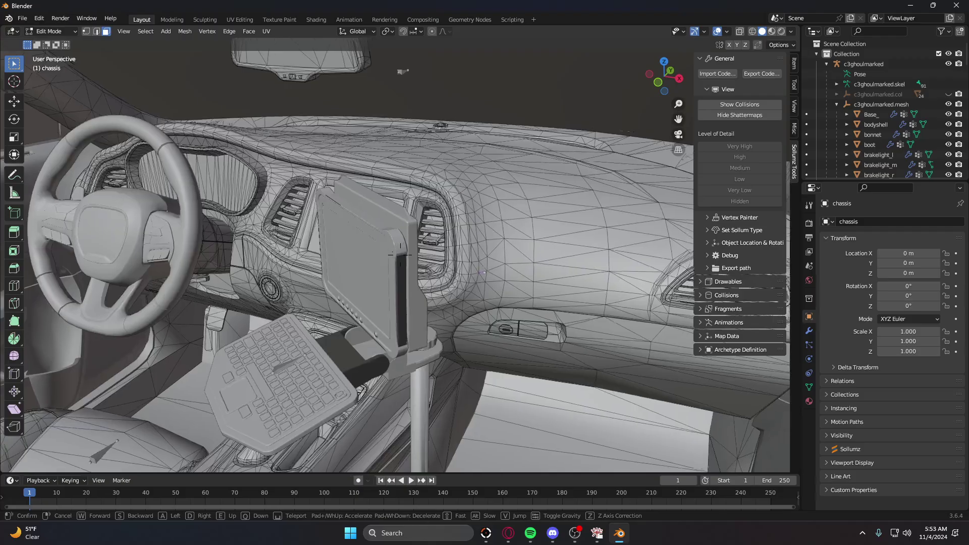
key(w)
key(d)
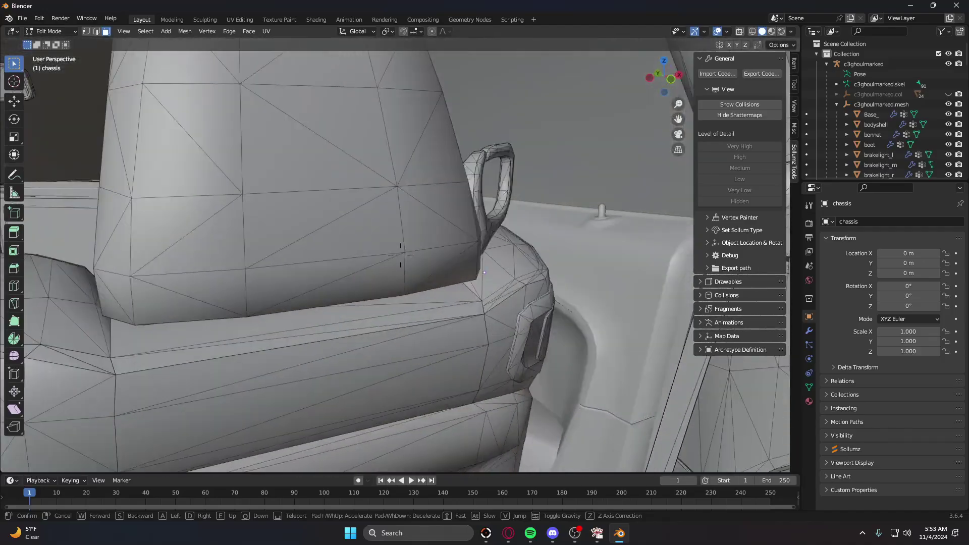
- Walk around the car's exterior and examine the front grille, push bar lights, side panels and bonnet for remaining badges
key(s)
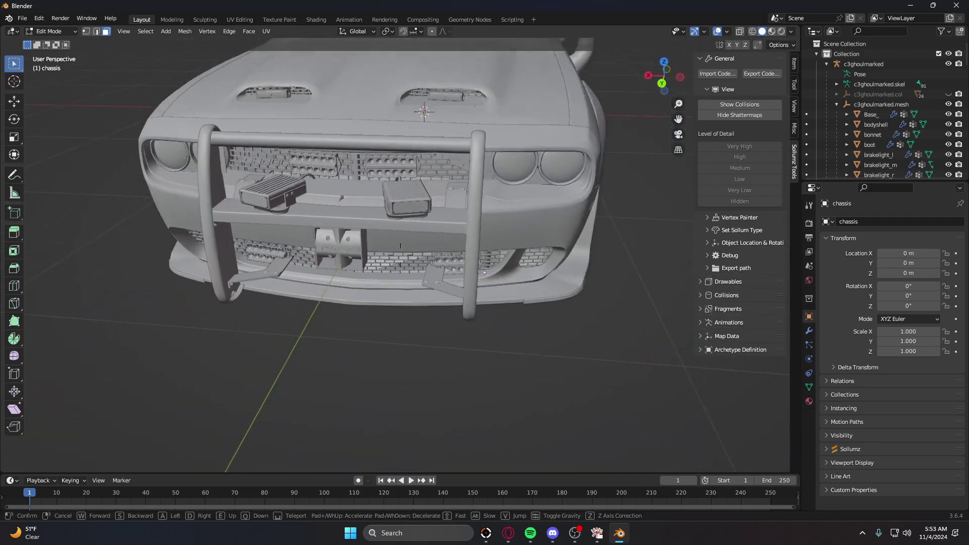
key(w)
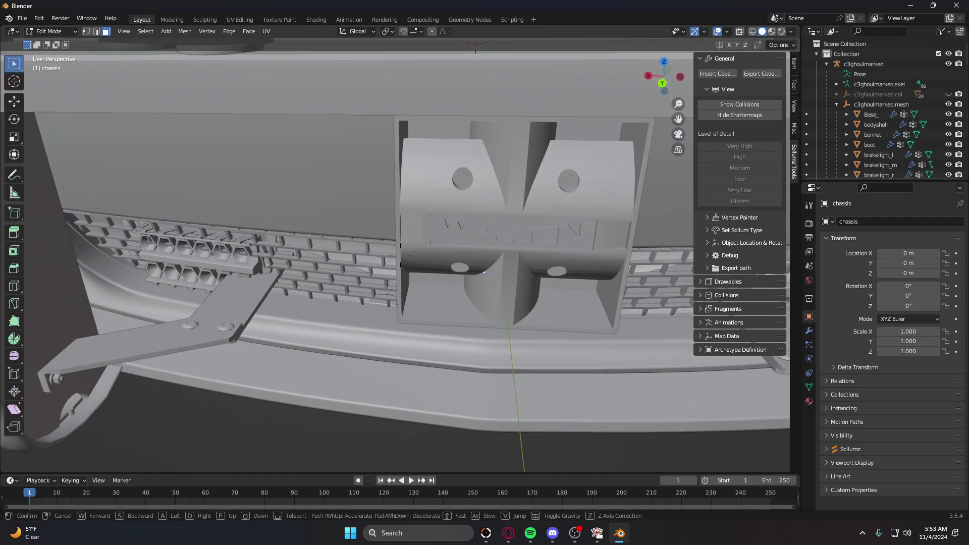
key(w)
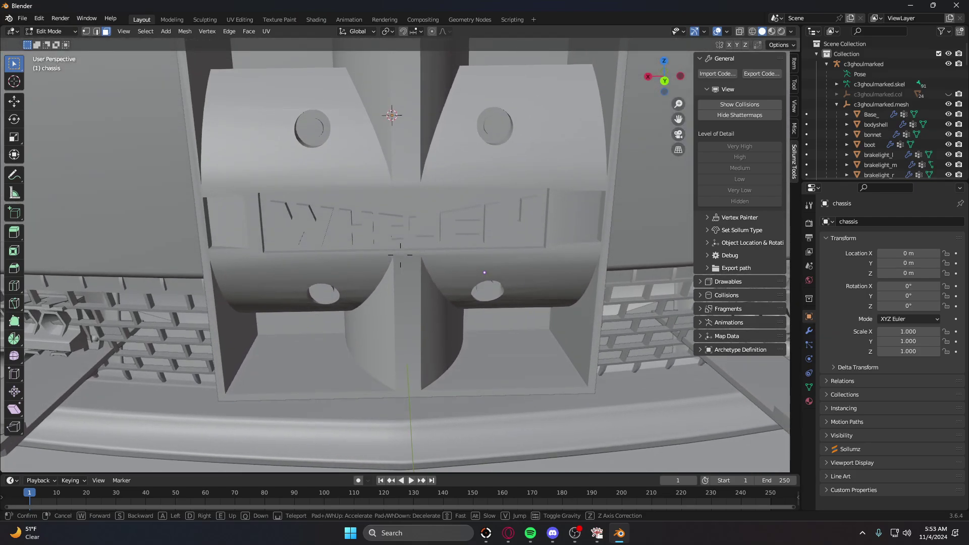
key(s)
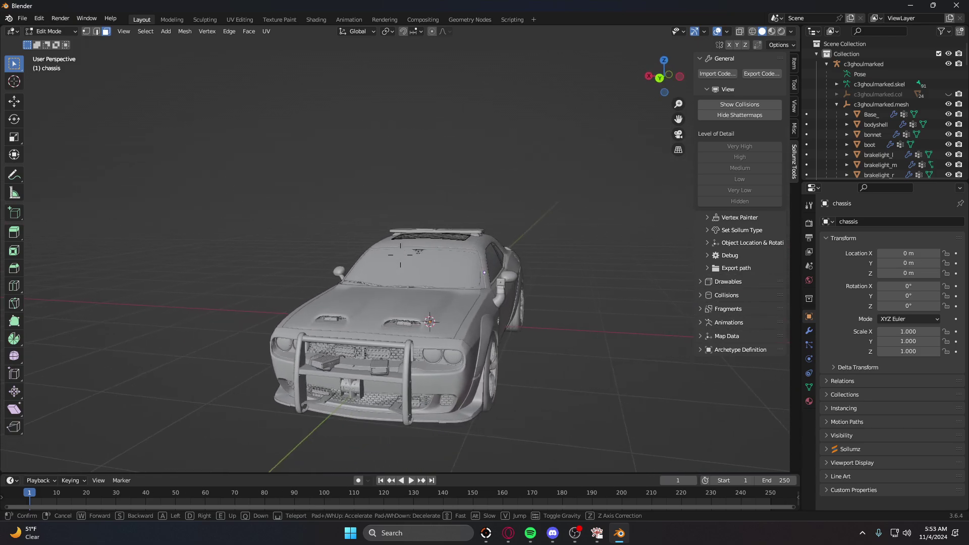
key(w)
key(d)
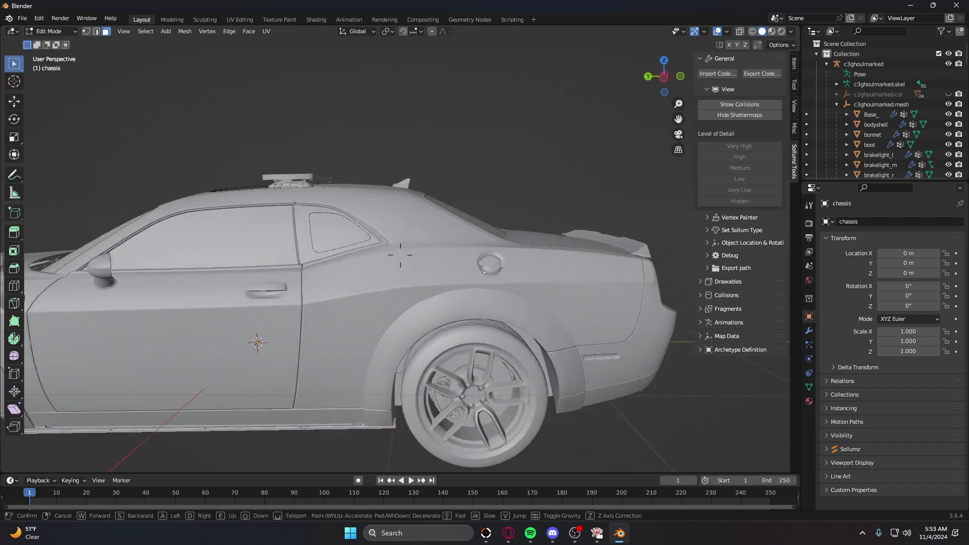
key(a)
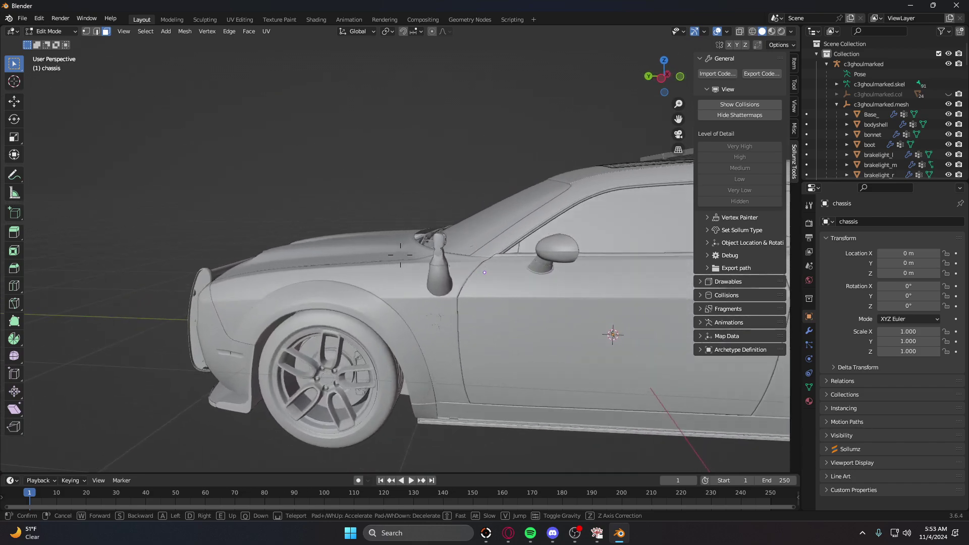
key(s)
key(a)
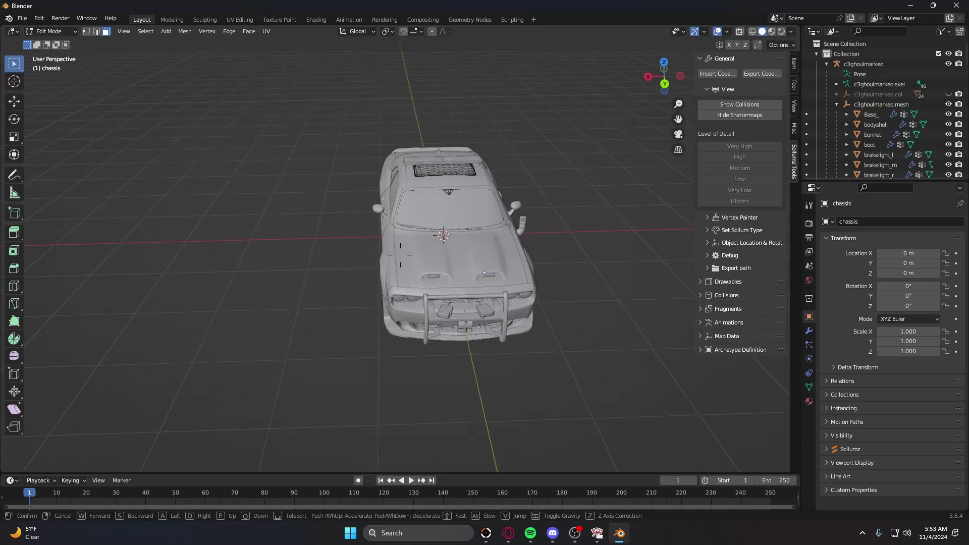
key(w)
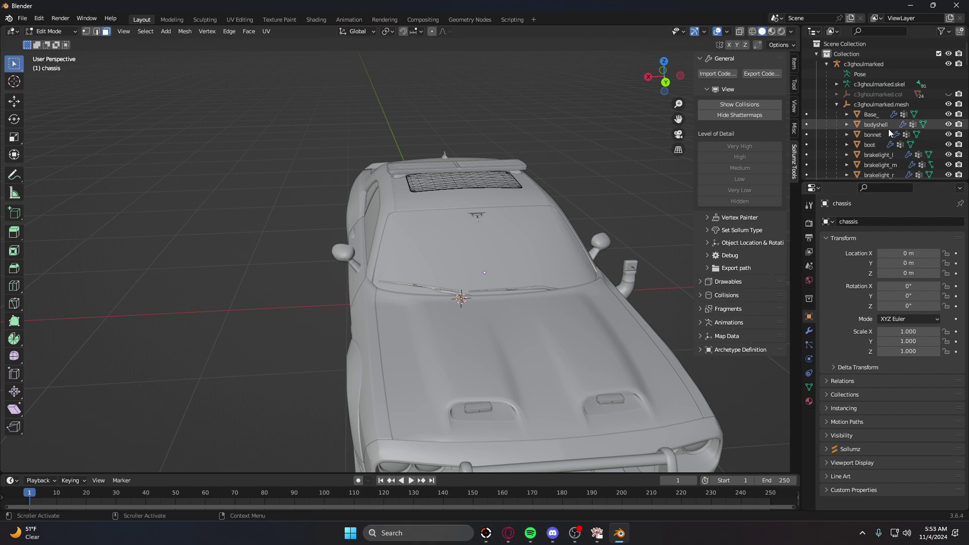
- Hide the bonnet and examine the engine bay, including the lettering on both engine covers
click(125, 32)
click(275, 362)
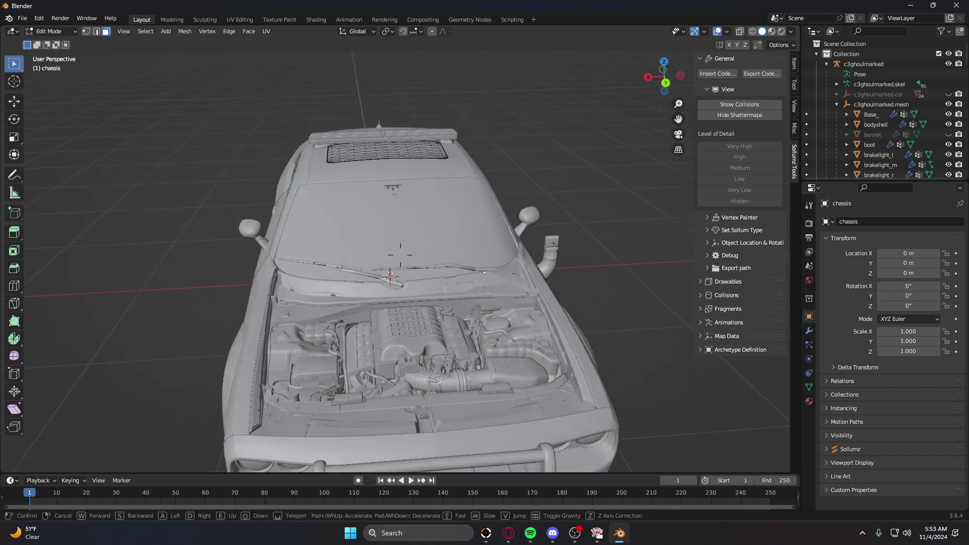
key(w)
key(d)
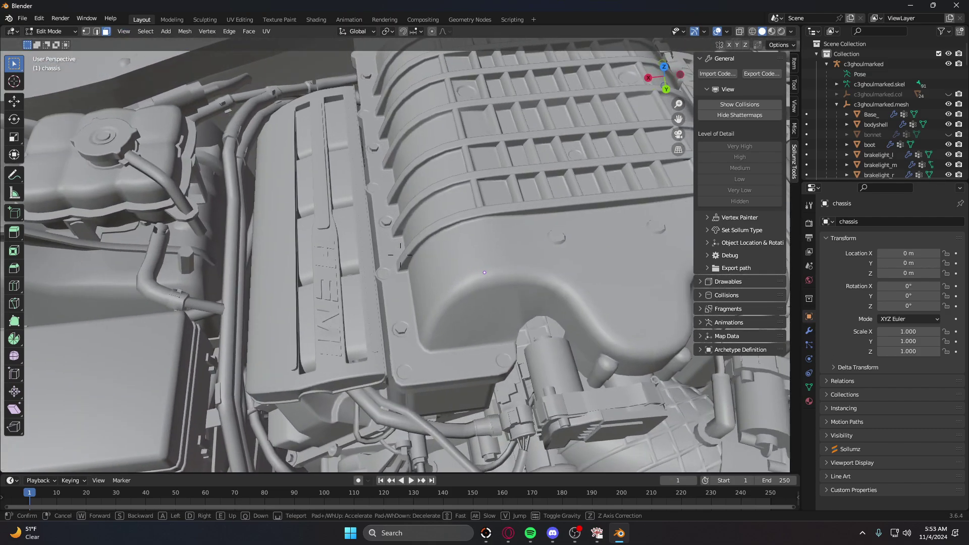
key(a)
key(s)
key(s)
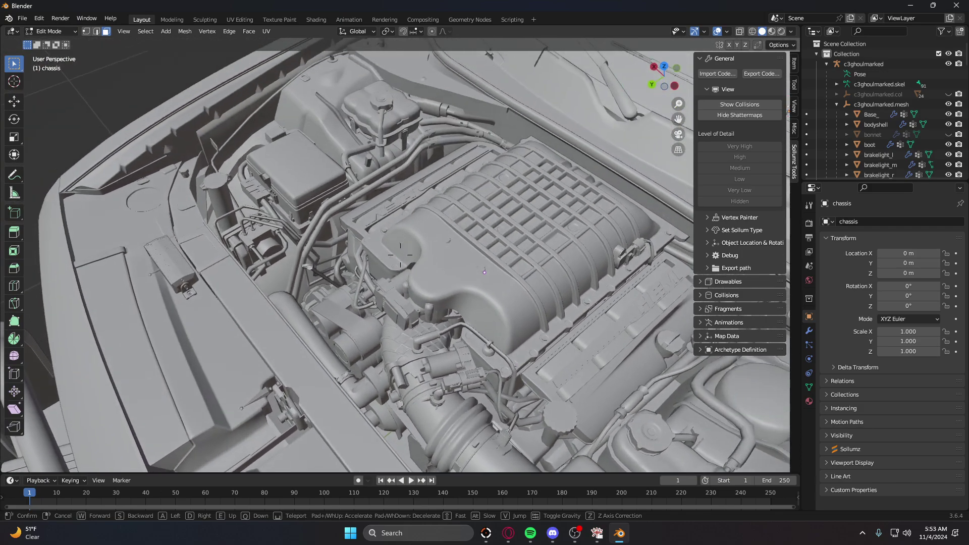
key(w)
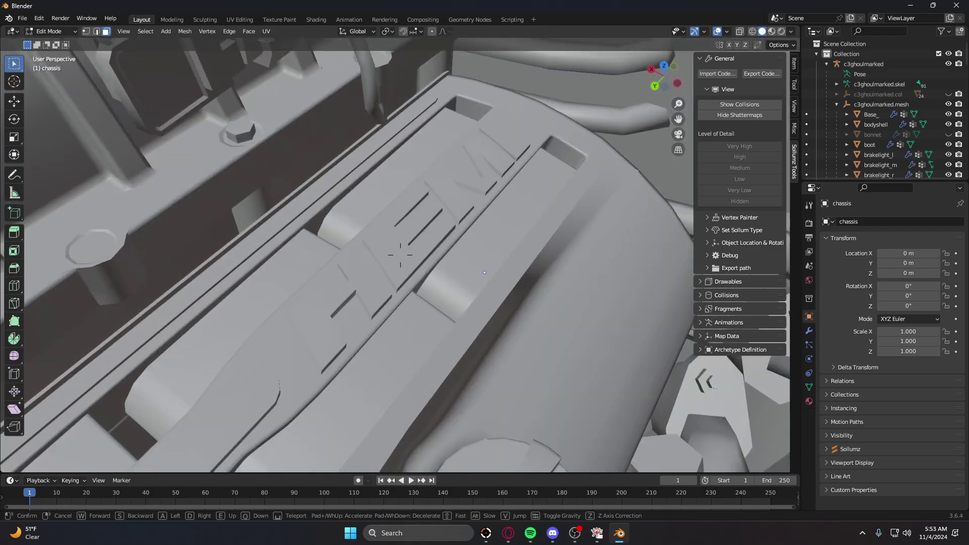
key(s)
key(a)
key(s)
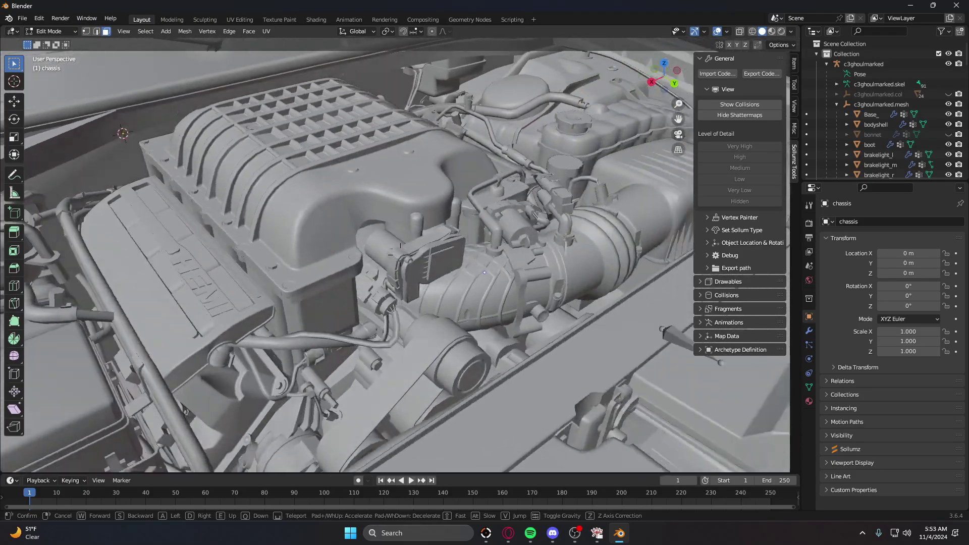
key(s)
key(Return)
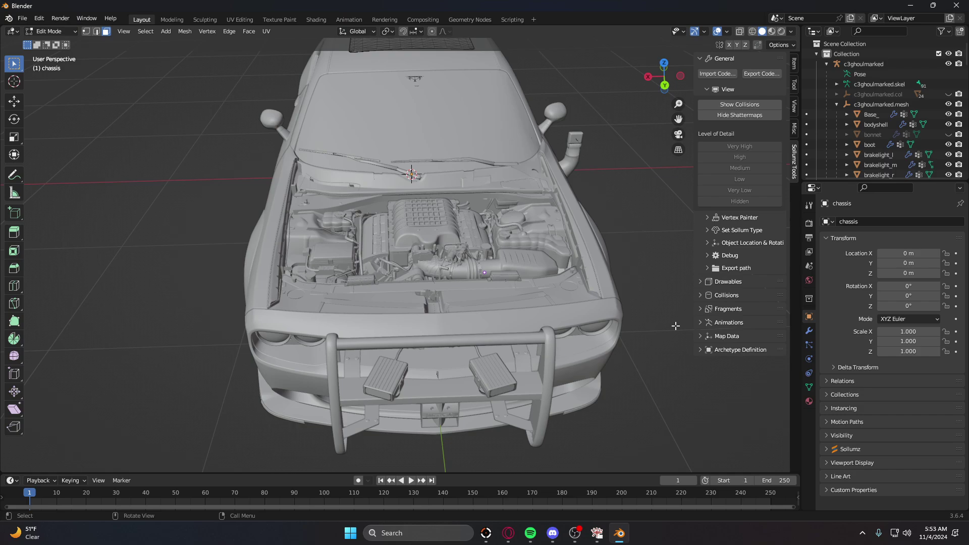
- Show the bonnet again and export the selected c3ghoulmarked model as Codewalker XML to the Debdage Done folder on the Desktop
click(948, 134)
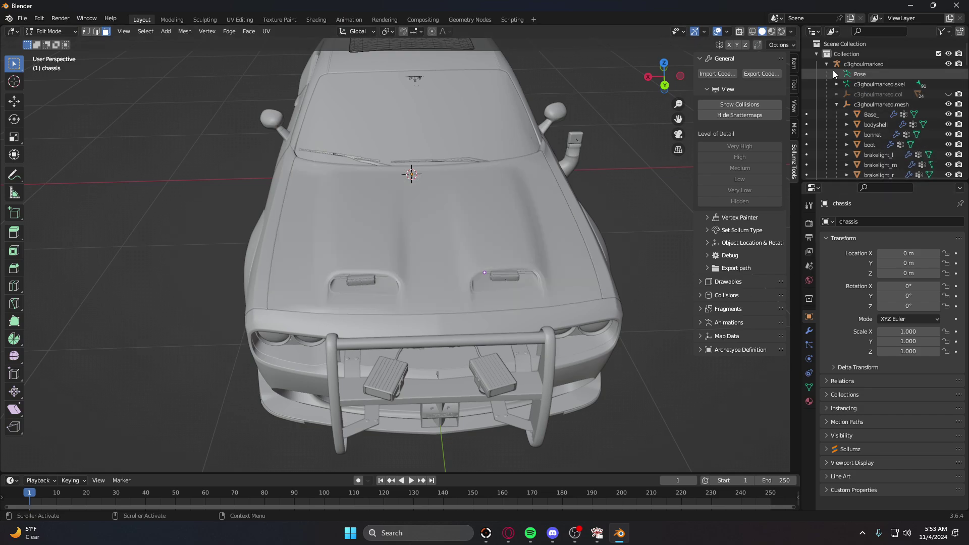
click(826, 64)
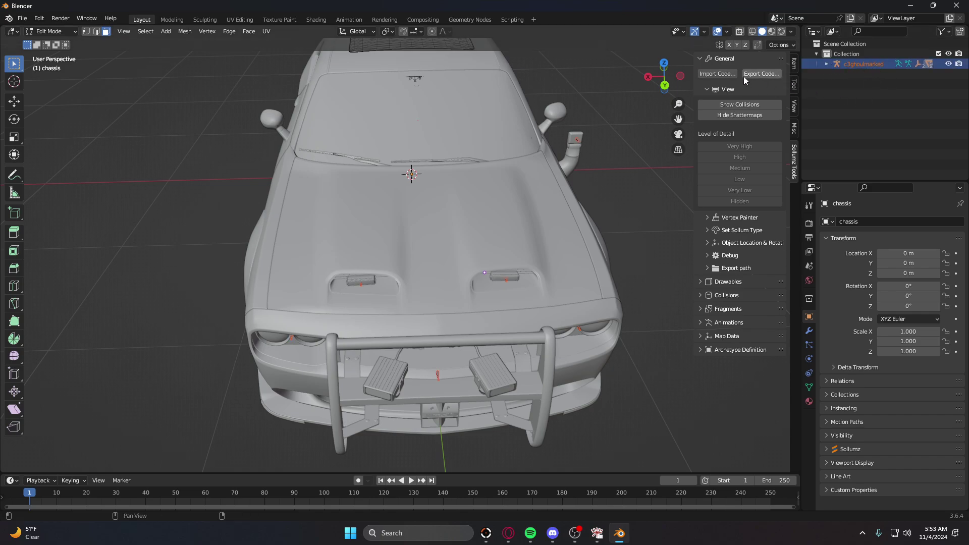
click(761, 74)
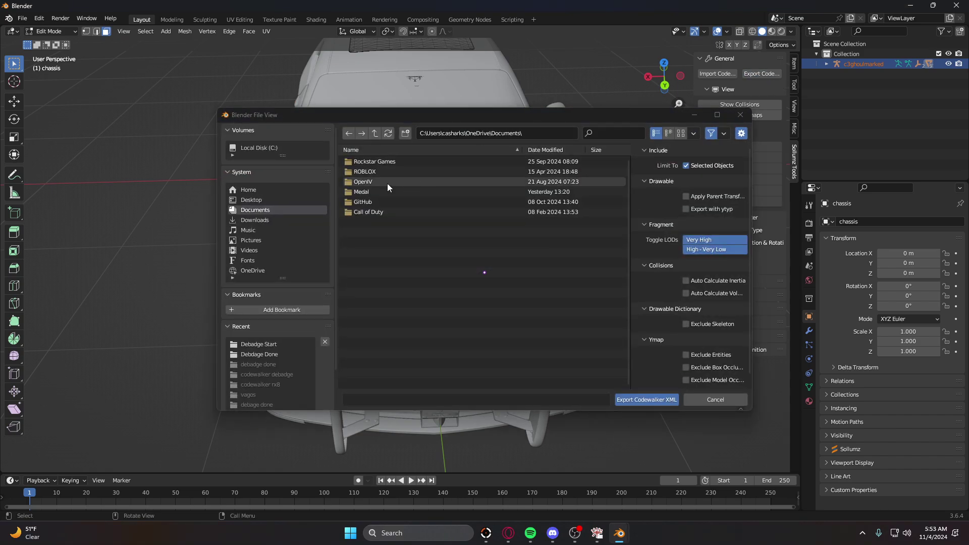
click(273, 201)
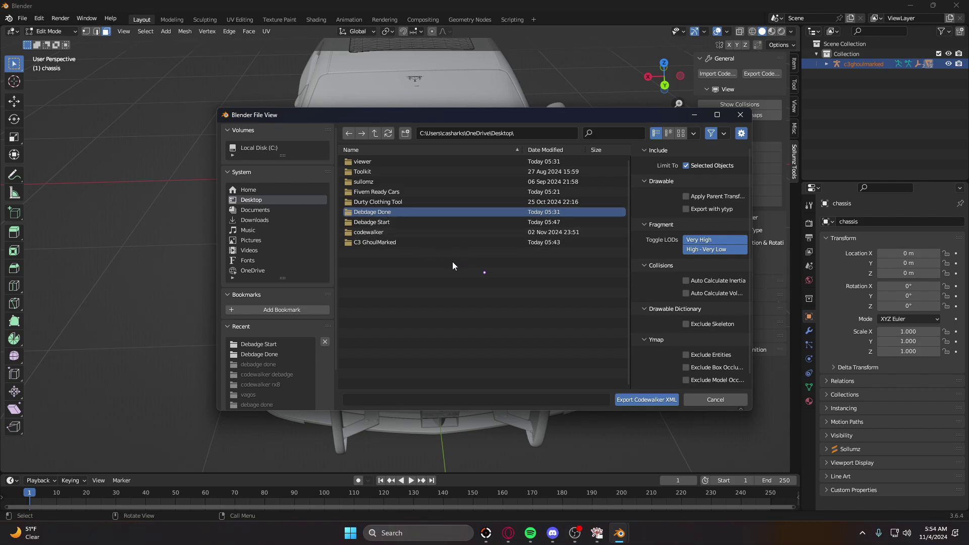
click(656, 400)
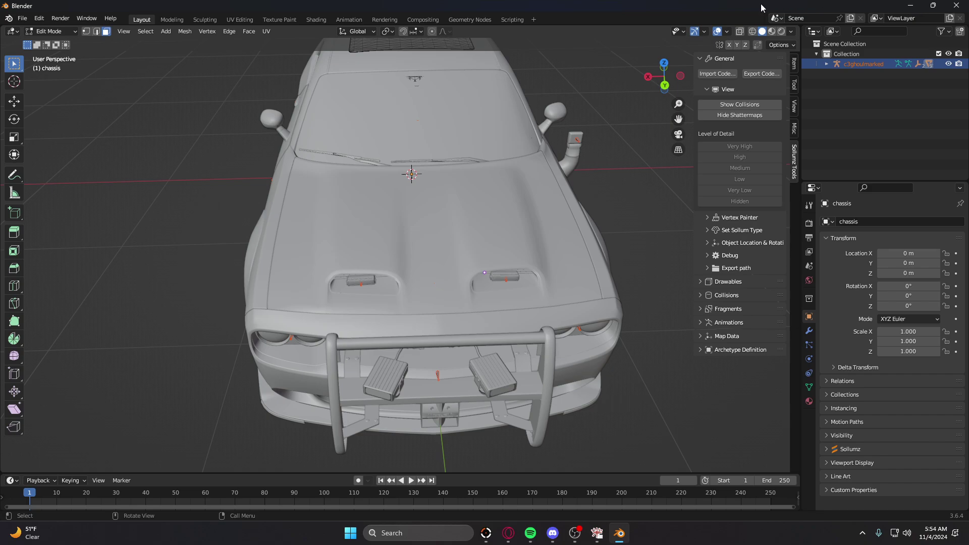
- Switch to the desktop, open the Debdage Done folder and move its window aside to make room
click(912, 6)
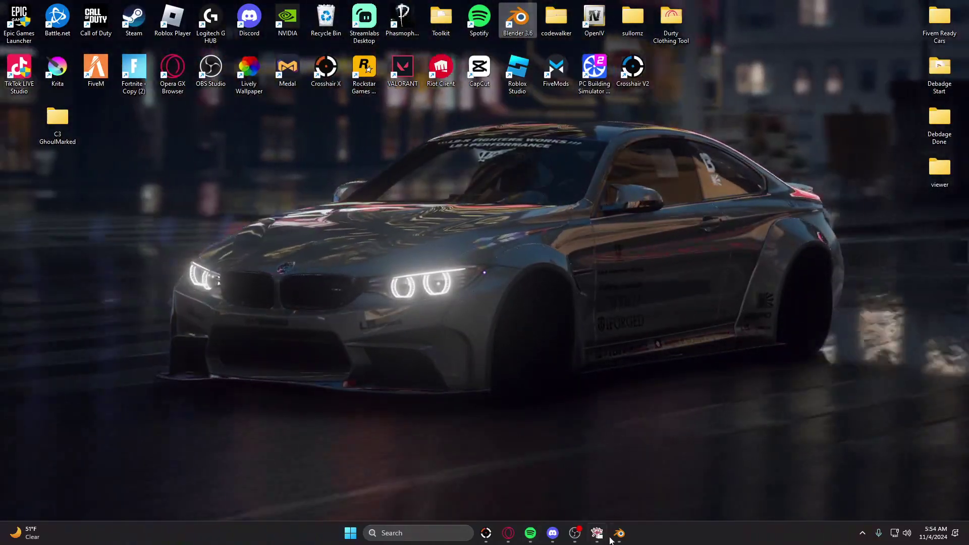
click(619, 533)
click(909, 6)
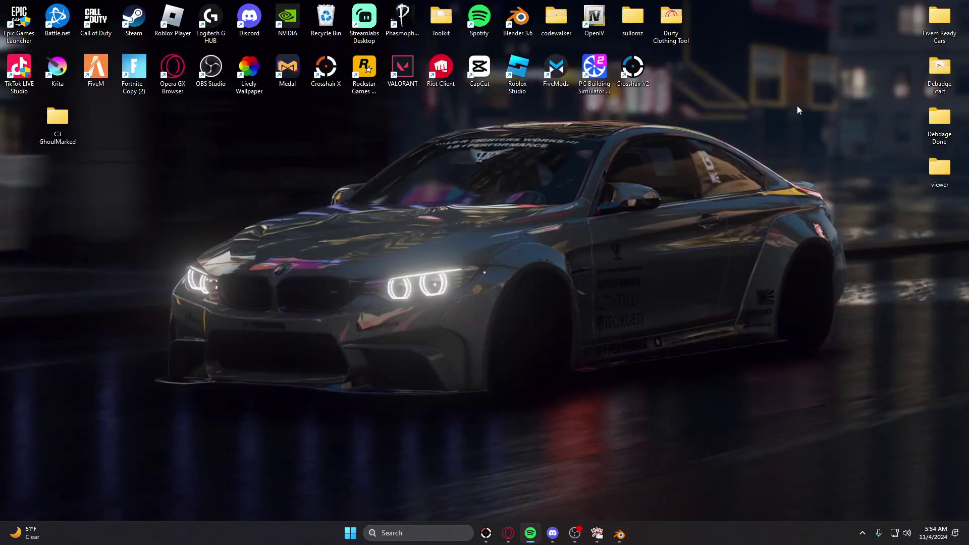
double_click(936, 120)
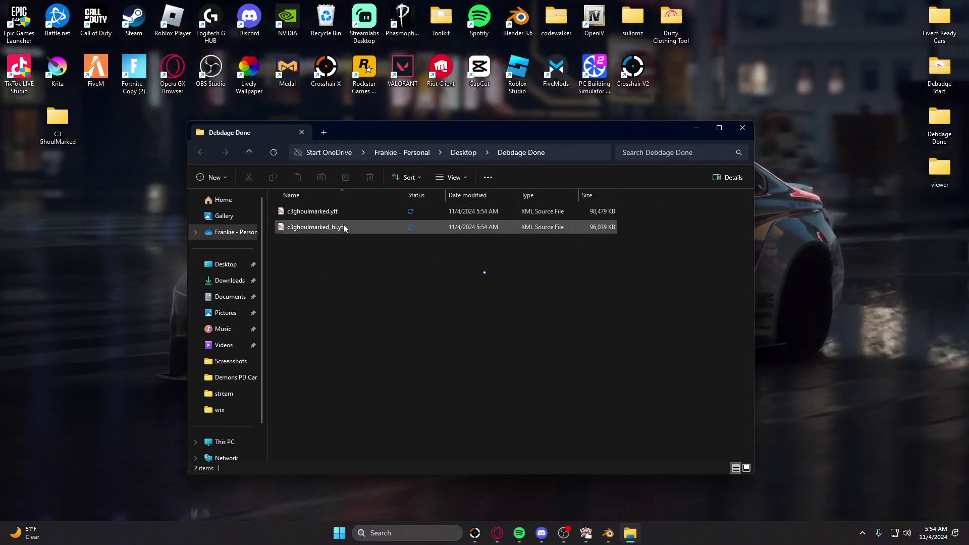
drag(727, 128, 922, 18)
- Switch to CodeWalker's RPF Explorer, open the viewer folder and place the window beside the Debdage Done folder
click(586, 533)
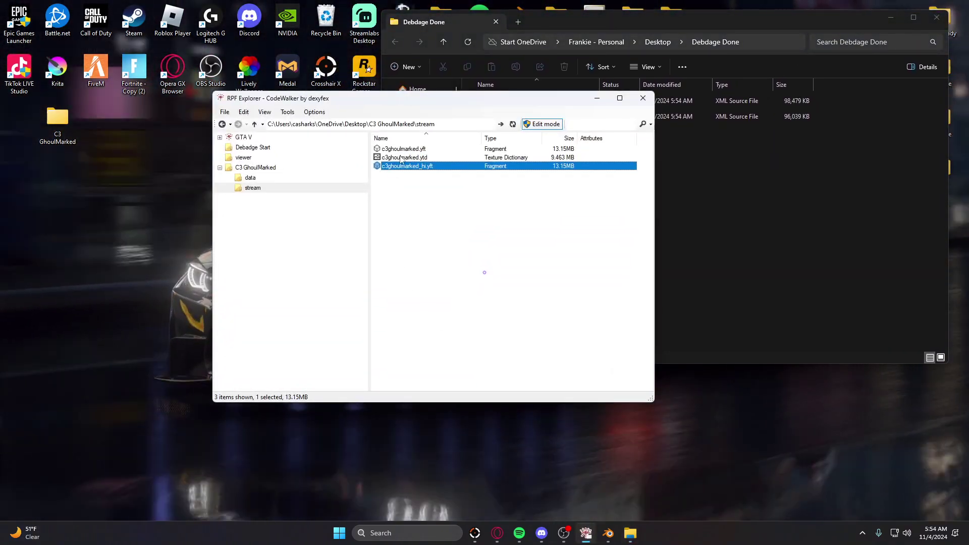
drag(450, 121, 256, 112)
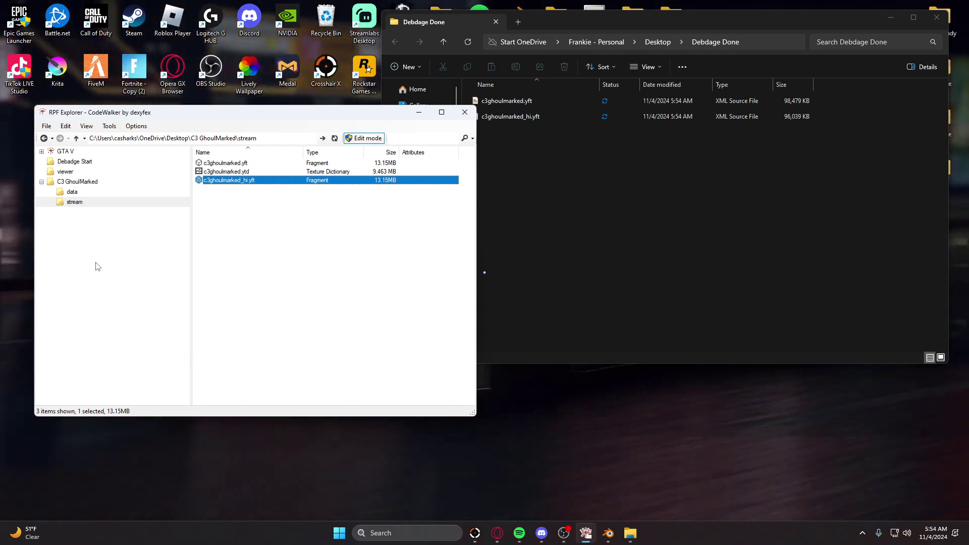
click(87, 172)
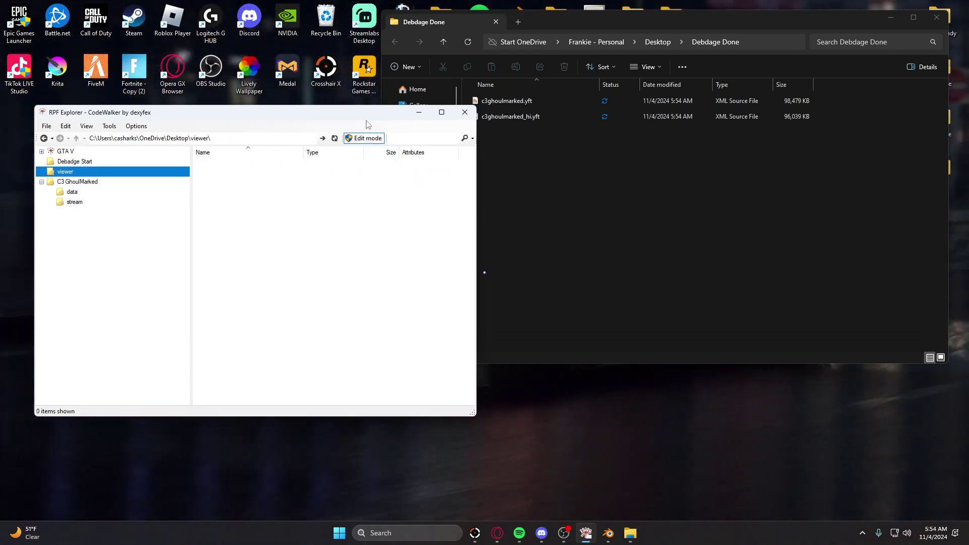
drag(364, 114, 339, 111)
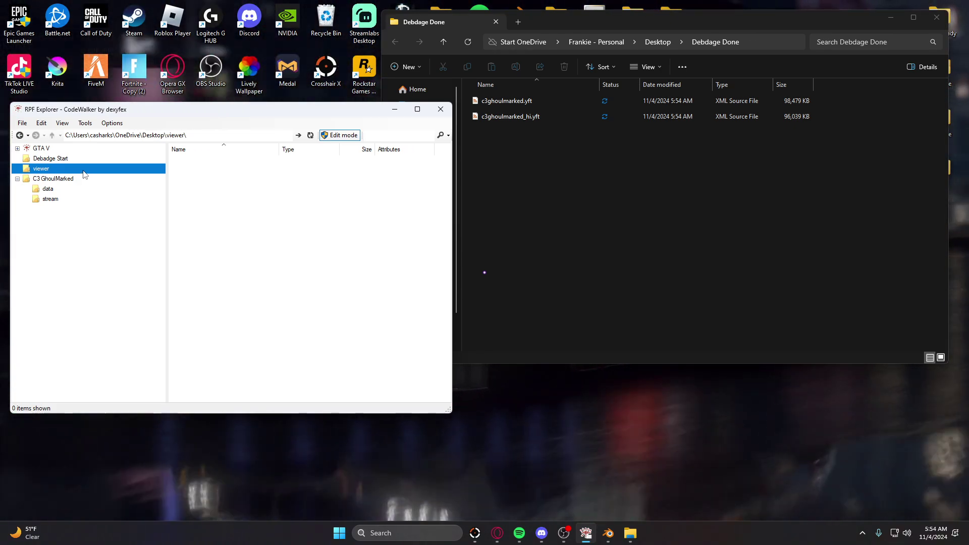
- Import the exported c3ghoulmarked.yft and c3ghoulmarked_hi.yft XML files from Debdage Done into the viewer folder
click(520, 144)
drag(519, 144, 253, 189)
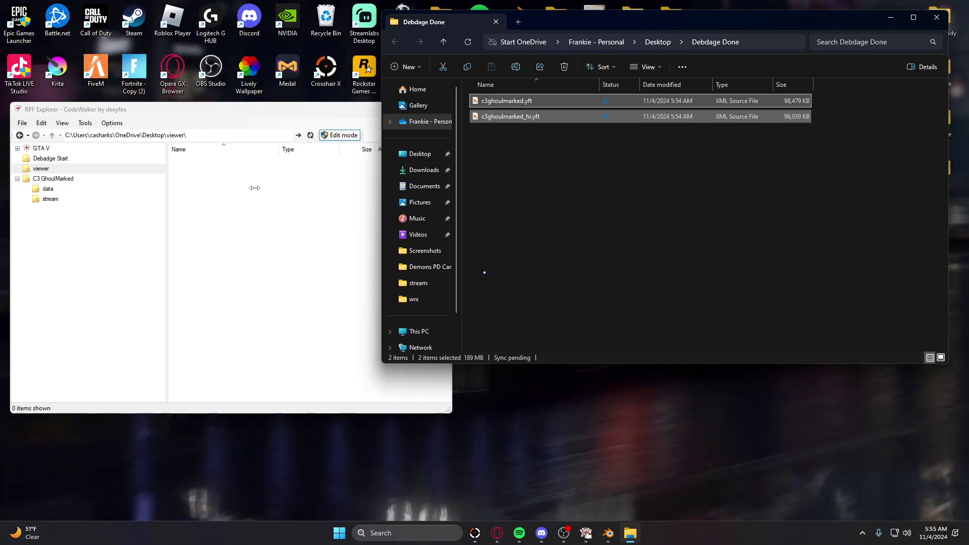
click(586, 192)
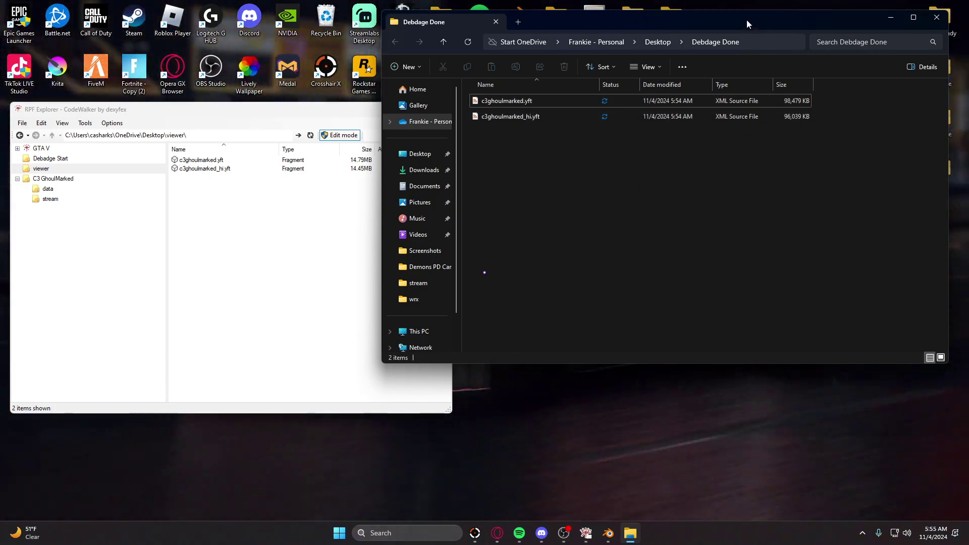
- Delete both exported XML files from the Debdage Done folder and close its window
drag(747, 20, 562, 114)
drag(355, 225, 347, 200)
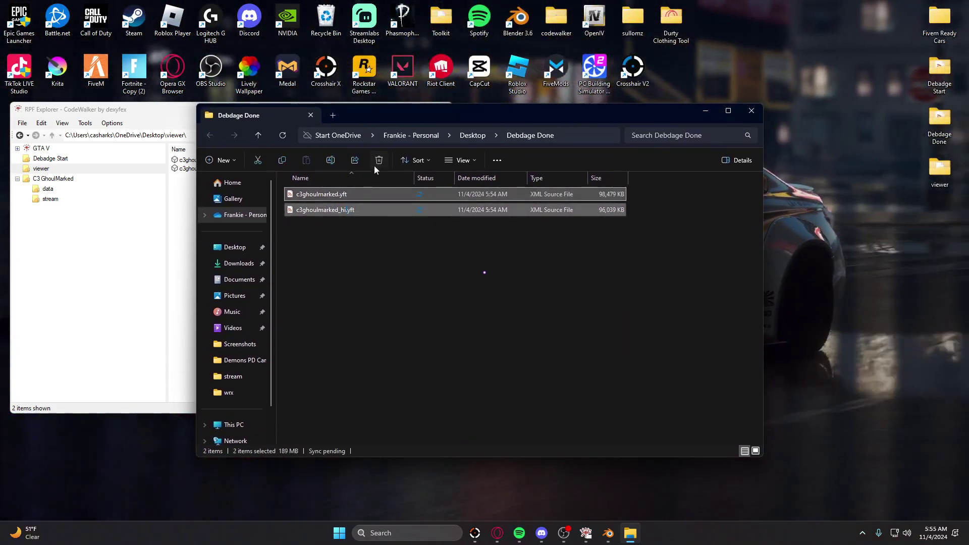
key(Delete)
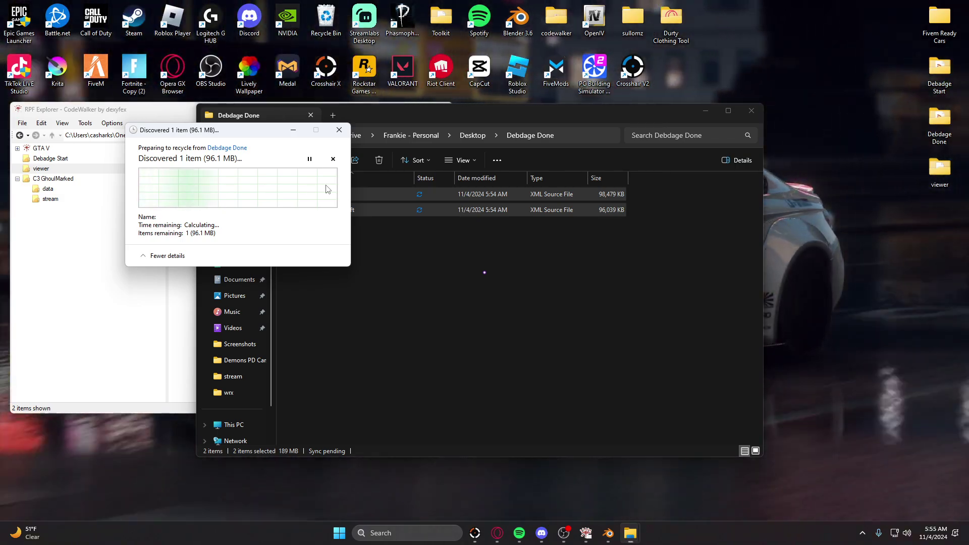
click(752, 111)
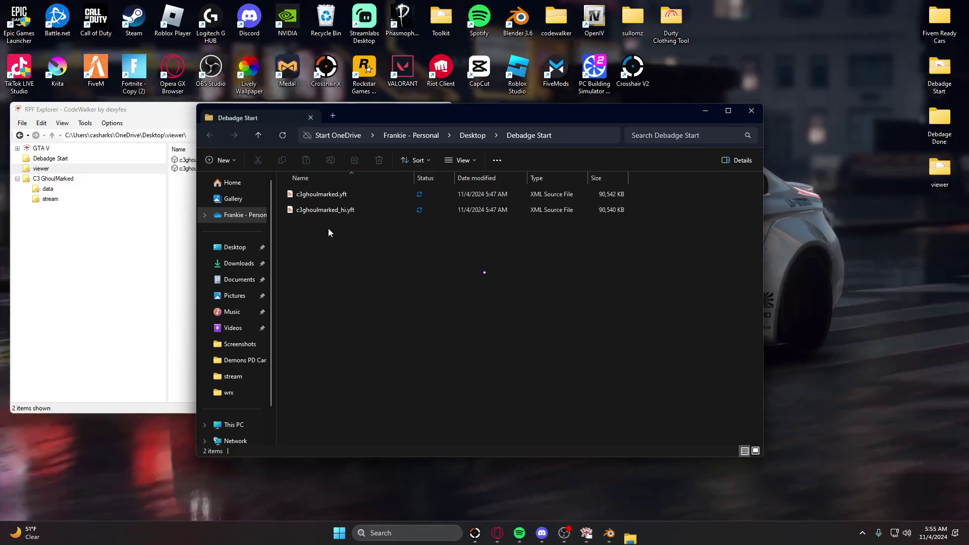
- Delete both c3ghoulmarked XML files from the Debadge Start folder and close its window
drag(345, 225, 334, 188)
click(379, 160)
click(751, 110)
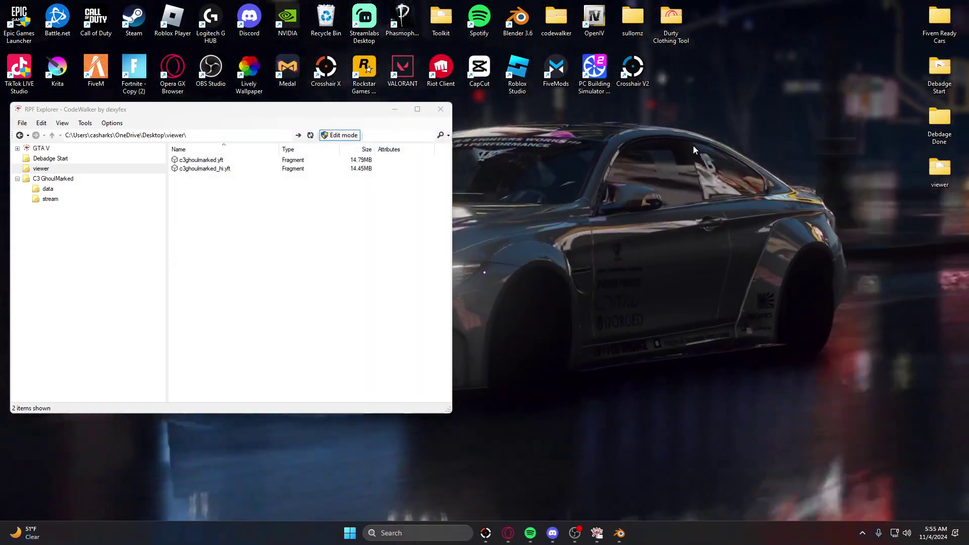
- Move the RPF Explorer window and the C3 GhoulMarked desktop folder into clear space, and open that folder's stream subfolder
drag(358, 123, 608, 121)
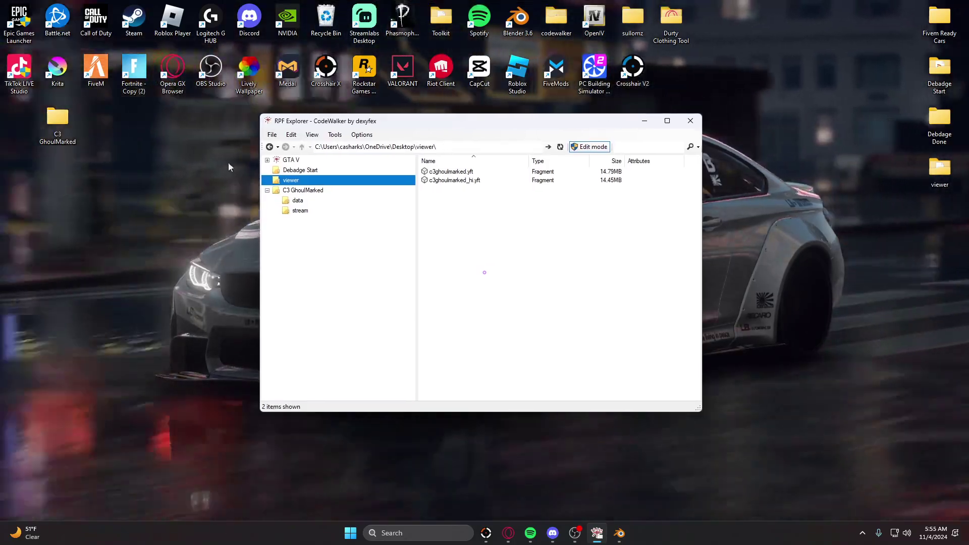
drag(57, 117, 83, 210)
double_click(83, 210)
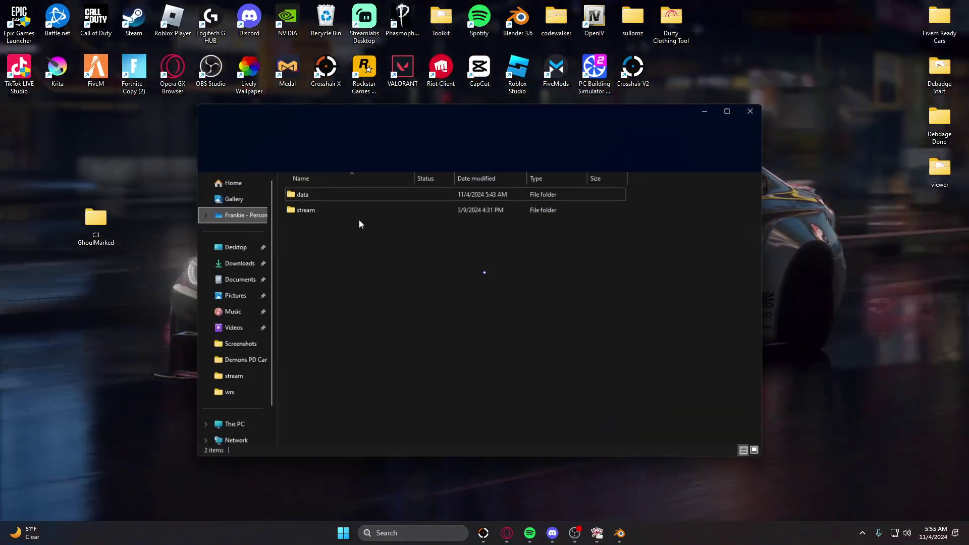
click(319, 211)
double_click(319, 211)
- Delete the original c3ghoulmarked.yft and c3ghoulmarked_hi.yft from the stream folder, keeping the YTD file
click(328, 195)
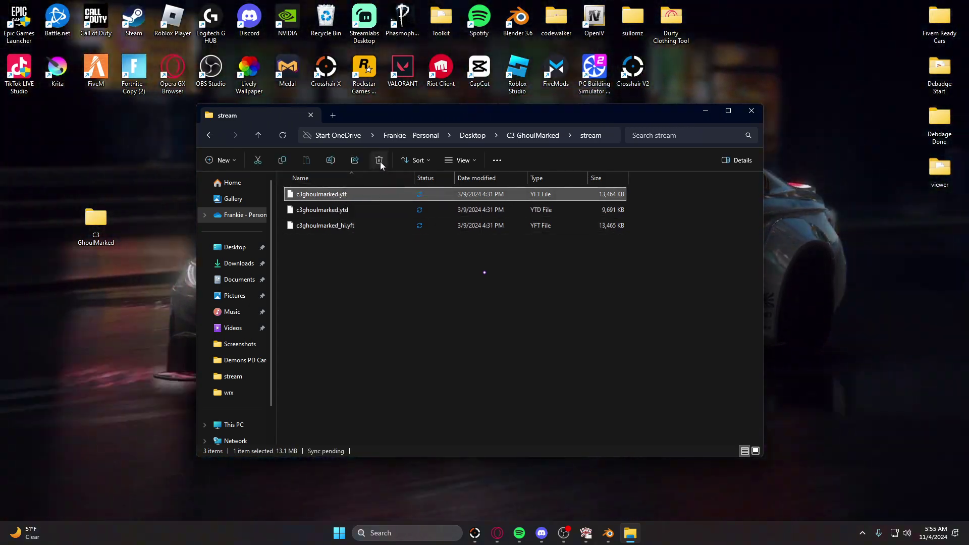
click(379, 160)
click(329, 211)
click(379, 160)
- Place the stream folder and RPF Explorer side by side and copy both debadged YFT files from viewer into stream
drag(397, 114, 210, 134)
click(616, 268)
drag(474, 121, 721, 119)
drag(702, 189, 347, 273)
- Minimize RPF Explorer, move the stream folder window back to the middle of the desktop and clear the file selection
drag(878, 124, 748, 119)
click(762, 114)
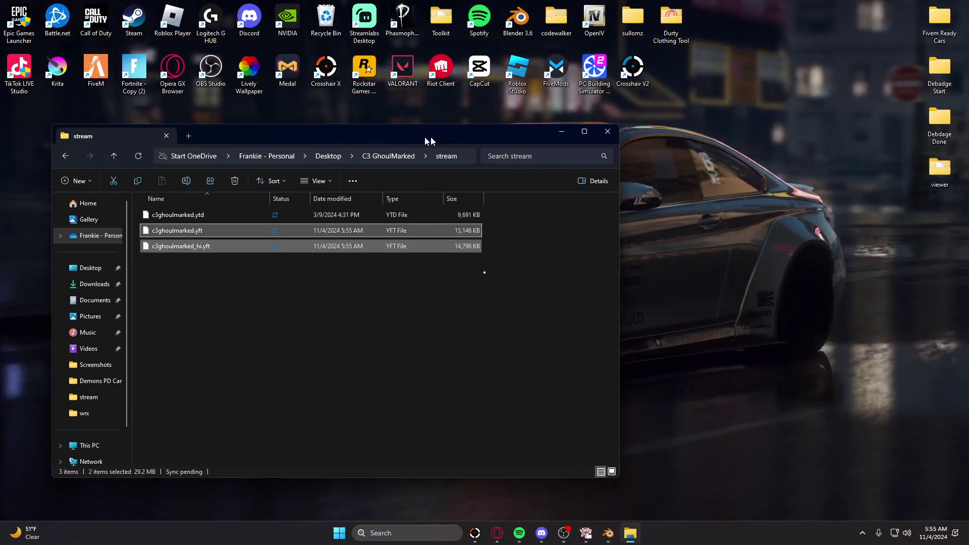
drag(408, 137, 595, 118)
click(447, 313)
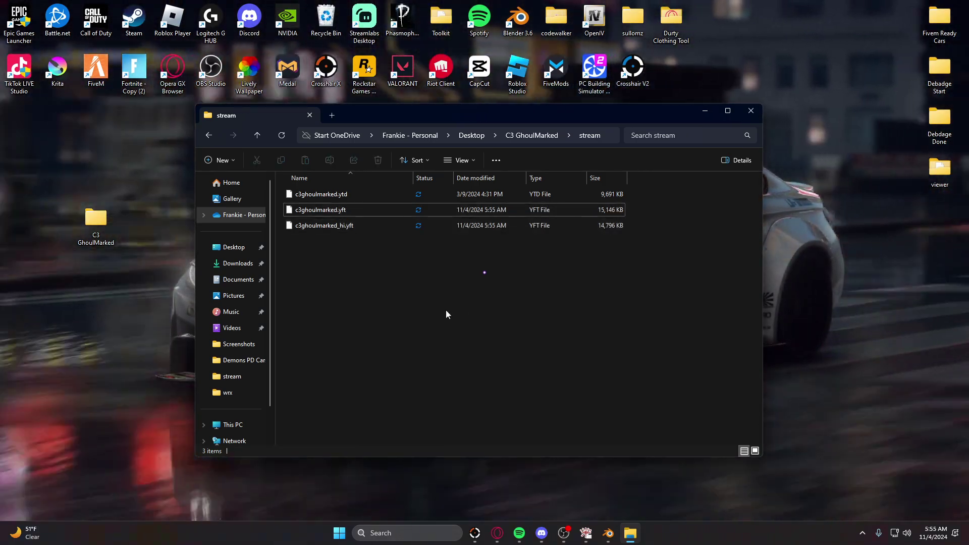